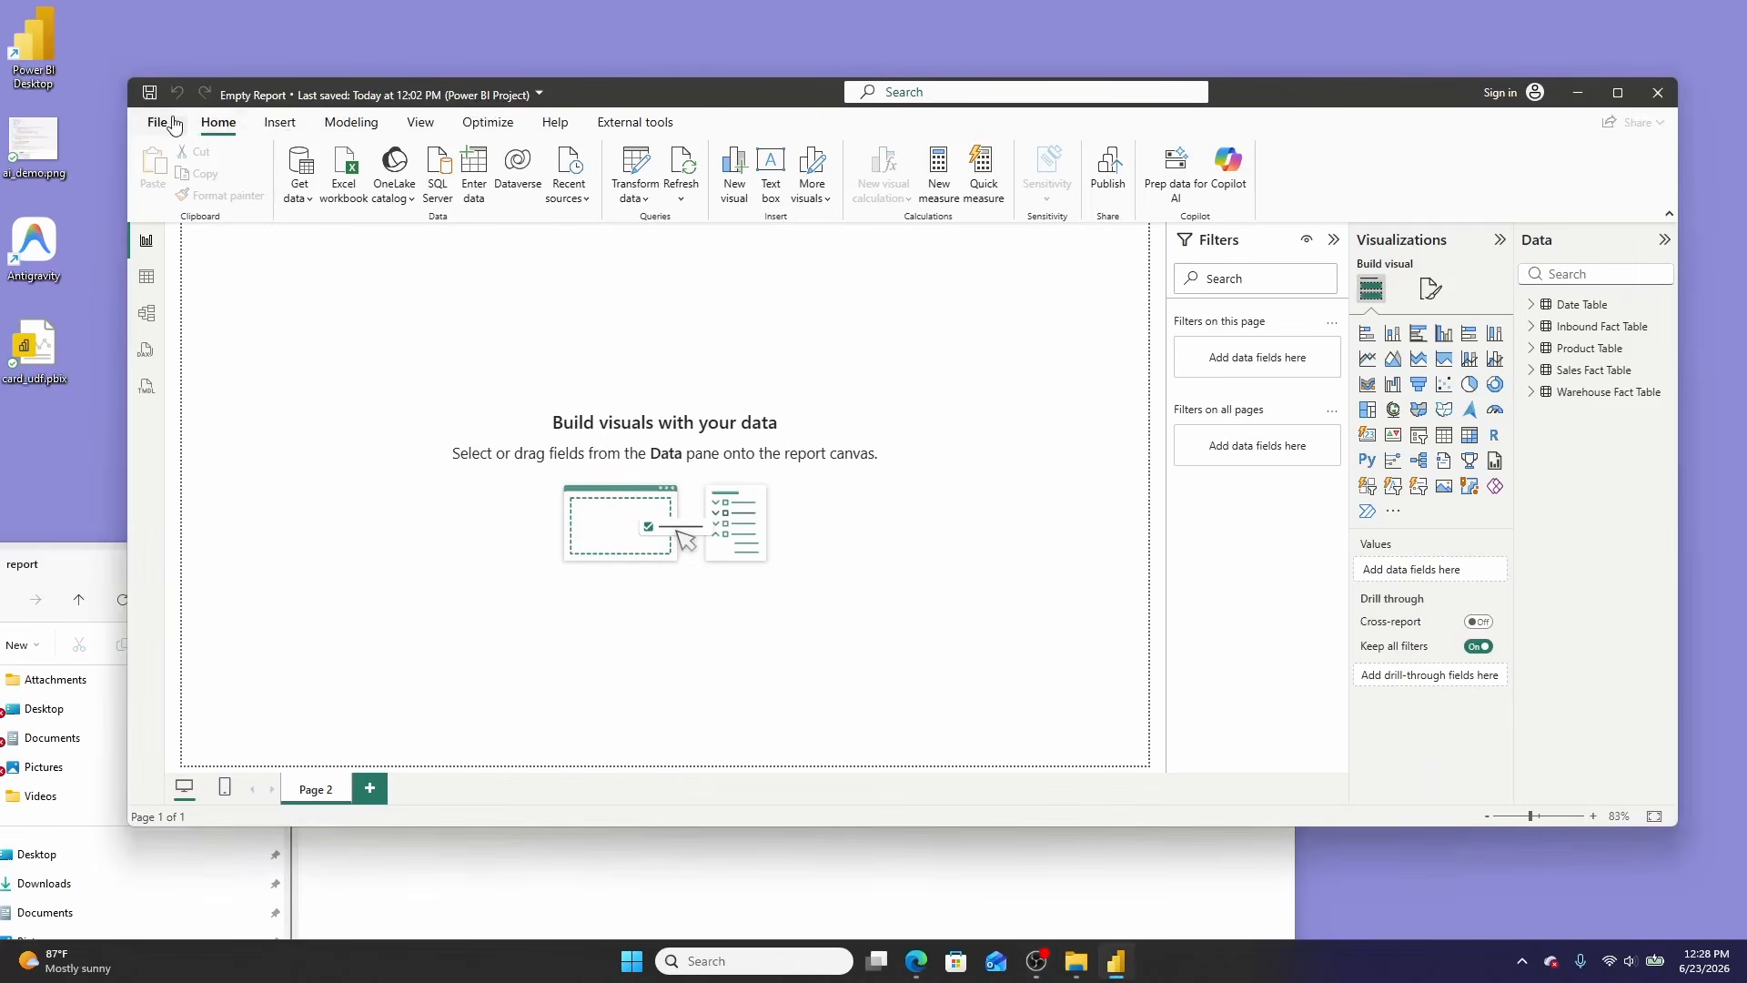
Open the dialog for saving a copy on this device to view the Power BI project file type, and leave without saving
click(159, 122)
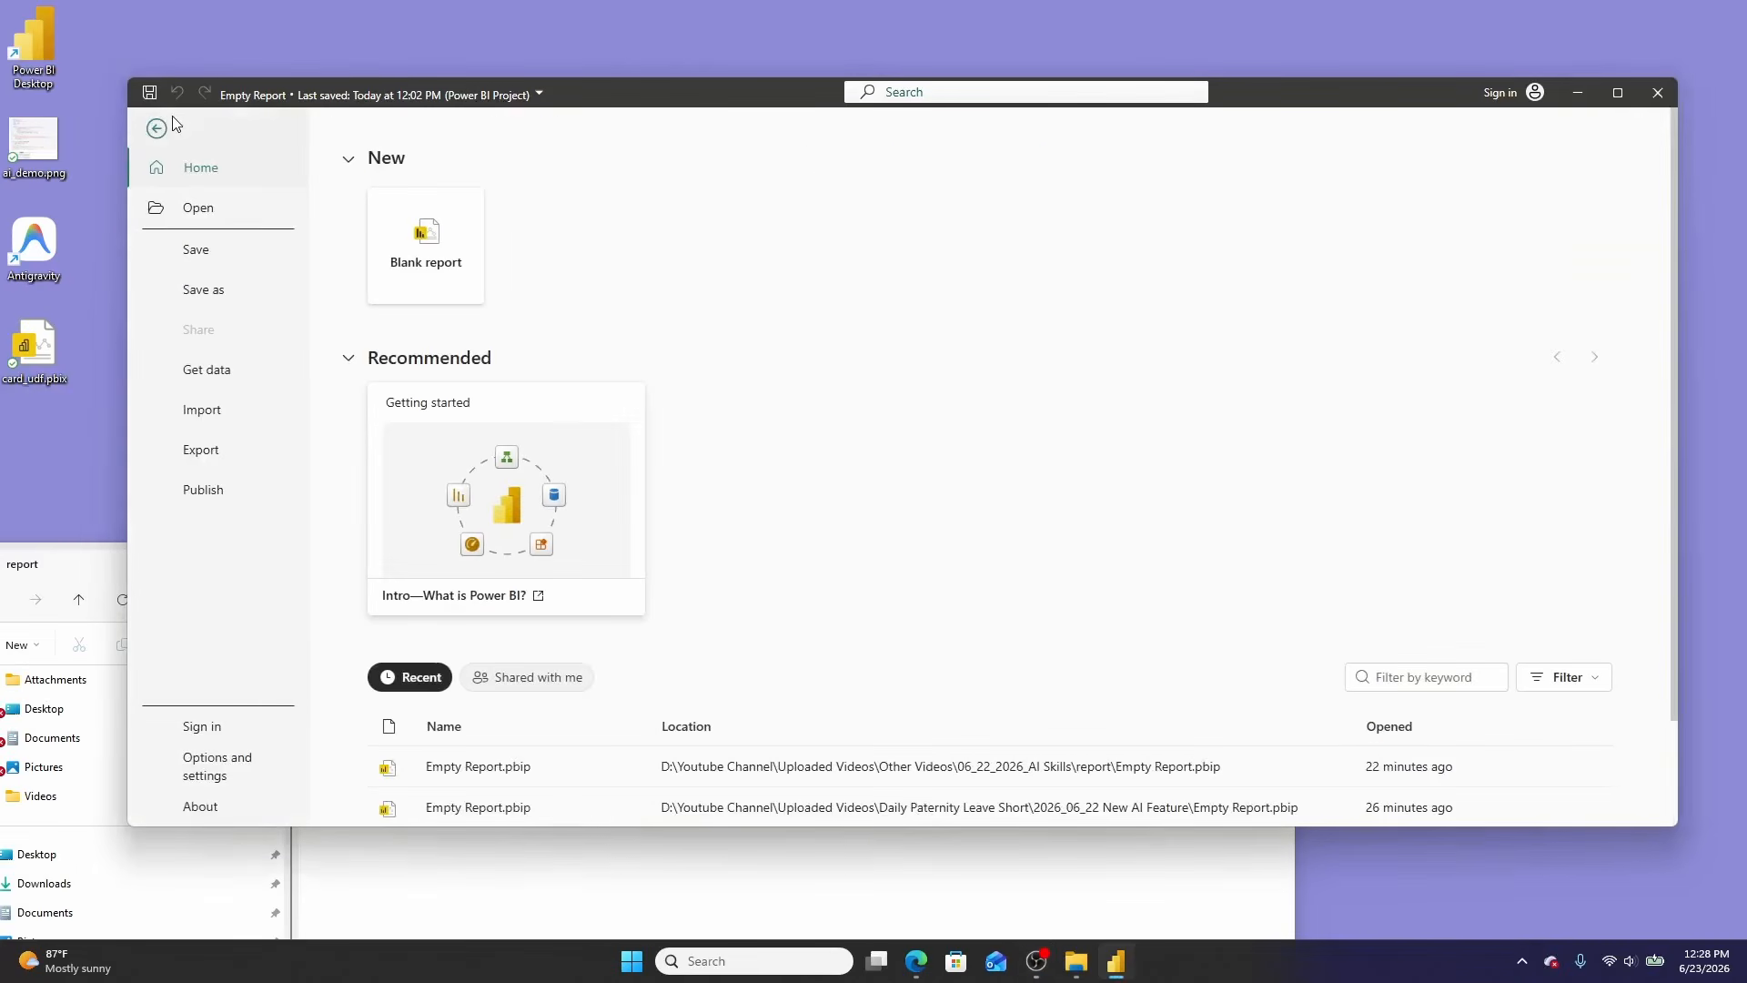
click(228, 291)
click(452, 401)
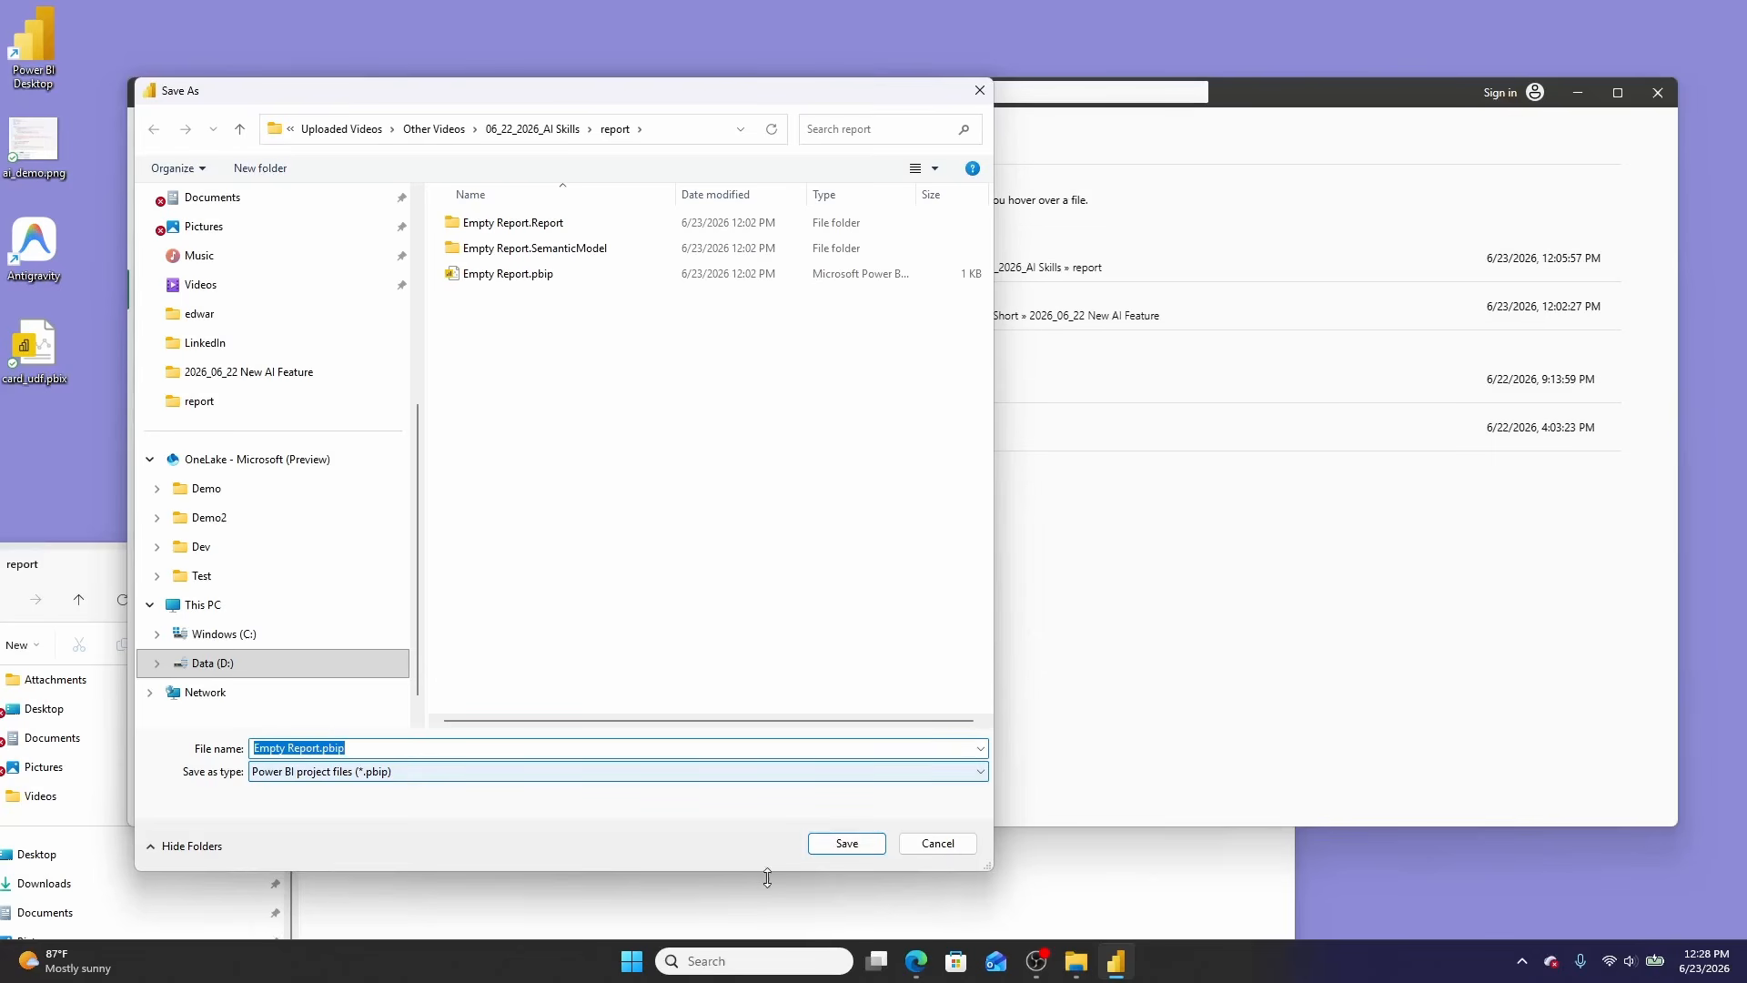
click(938, 844)
Switch to the File Explorer window of the report folder and examine the Empty Report.Report and Empty Report.SemanticModel folders
click(932, 890)
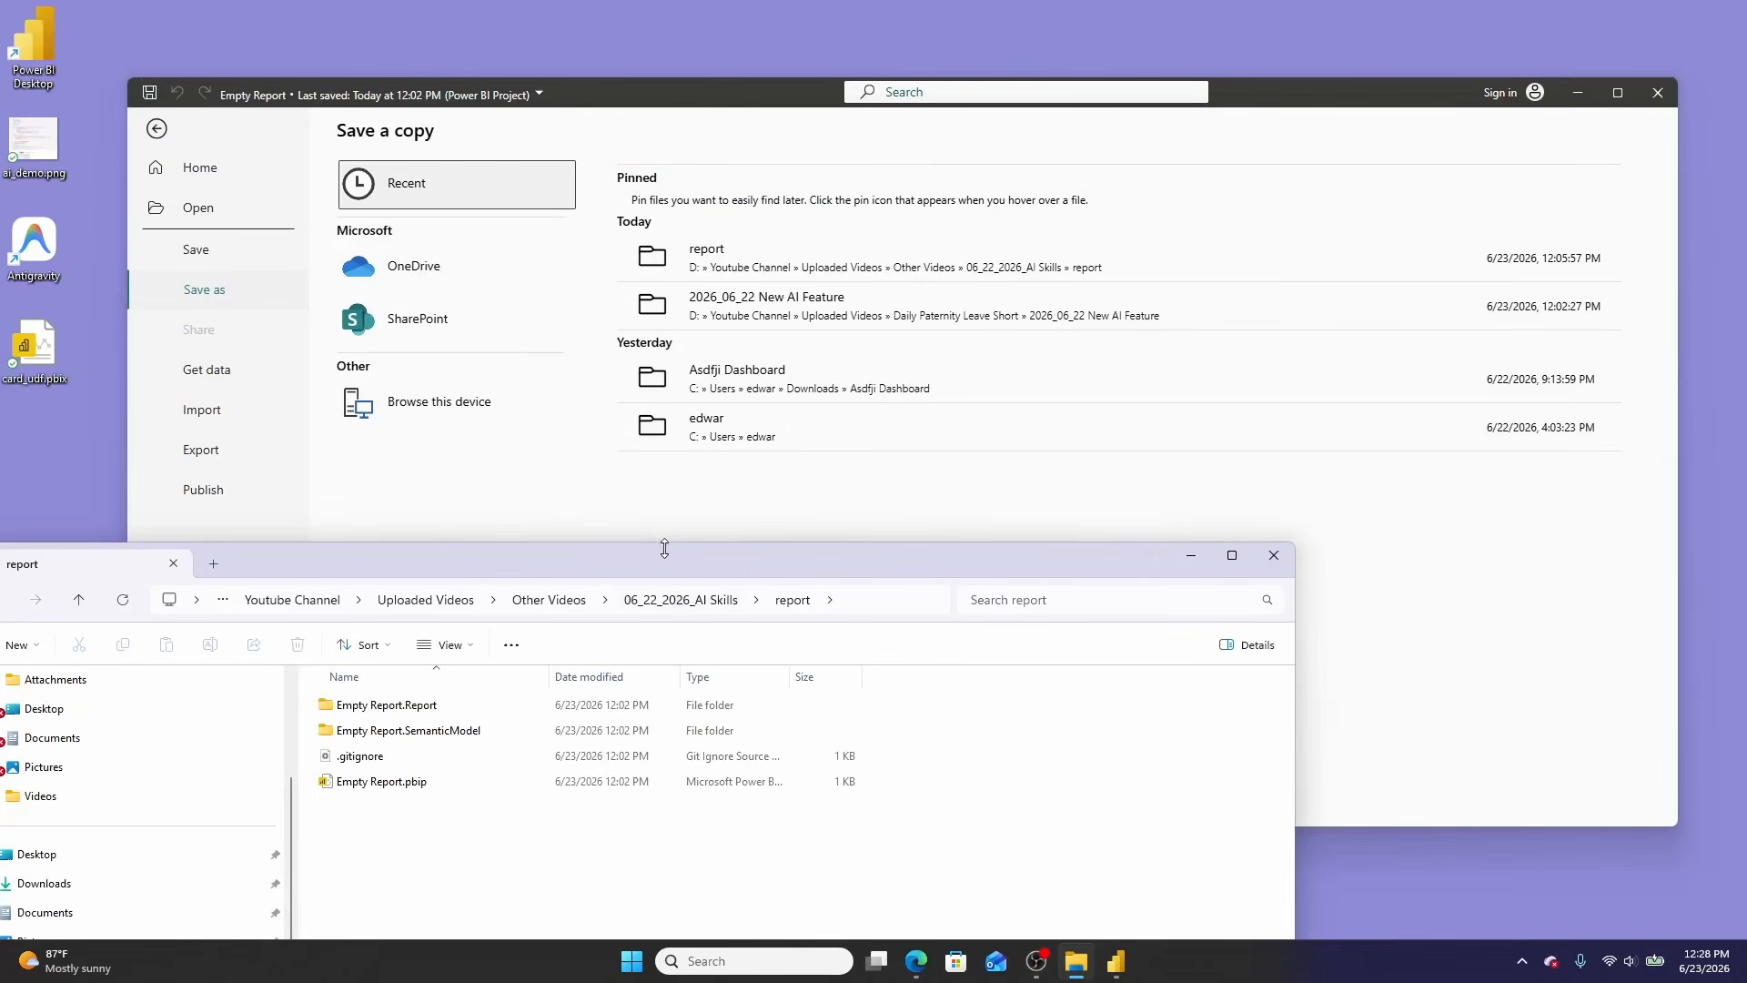
drag(659, 550, 861, 128)
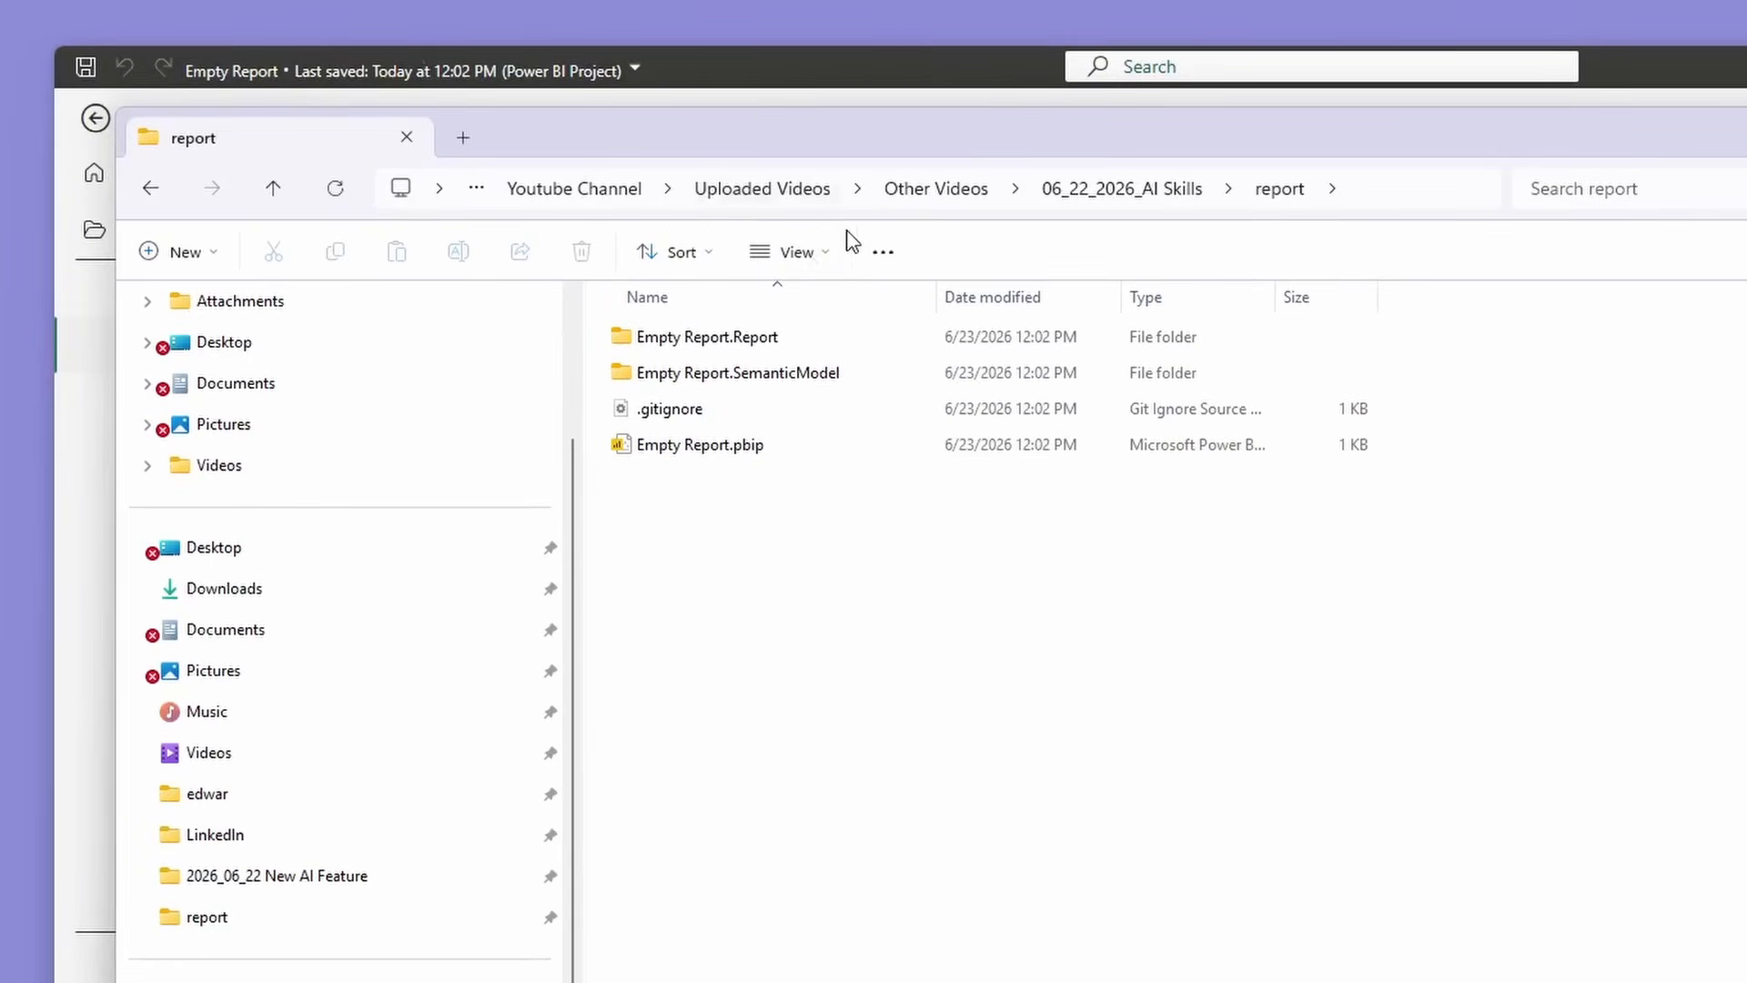
mouse_move(660, 351)
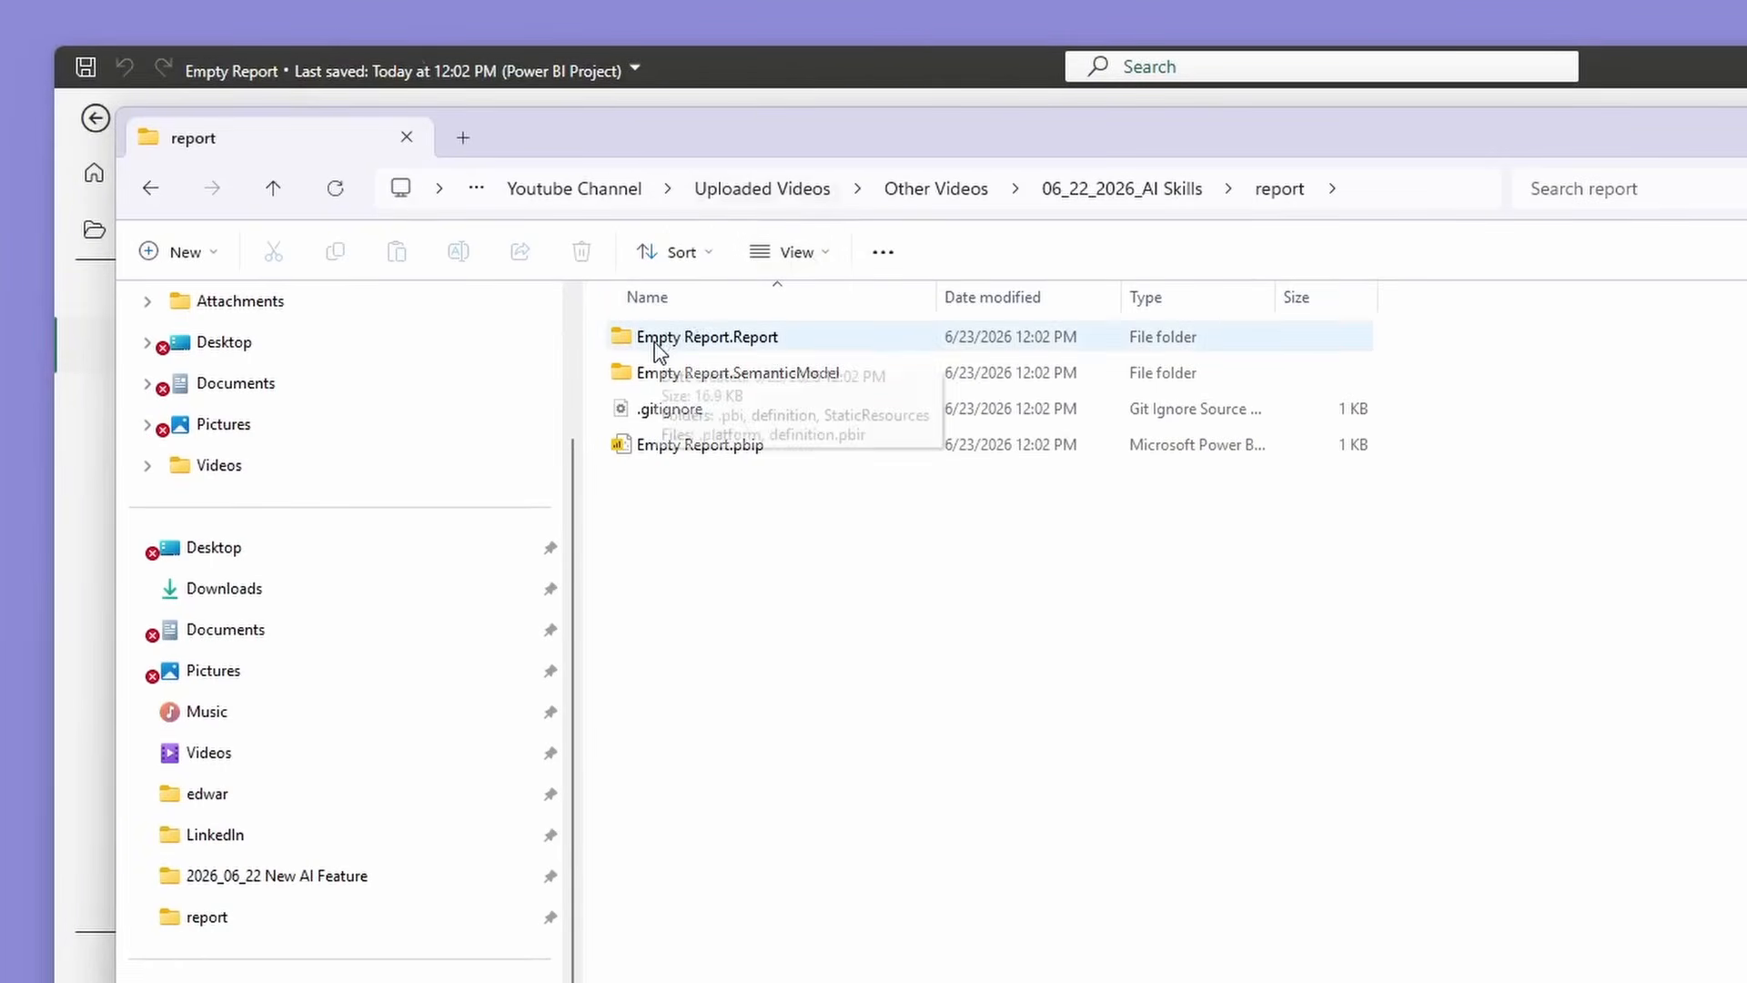
mouse_move(648, 385)
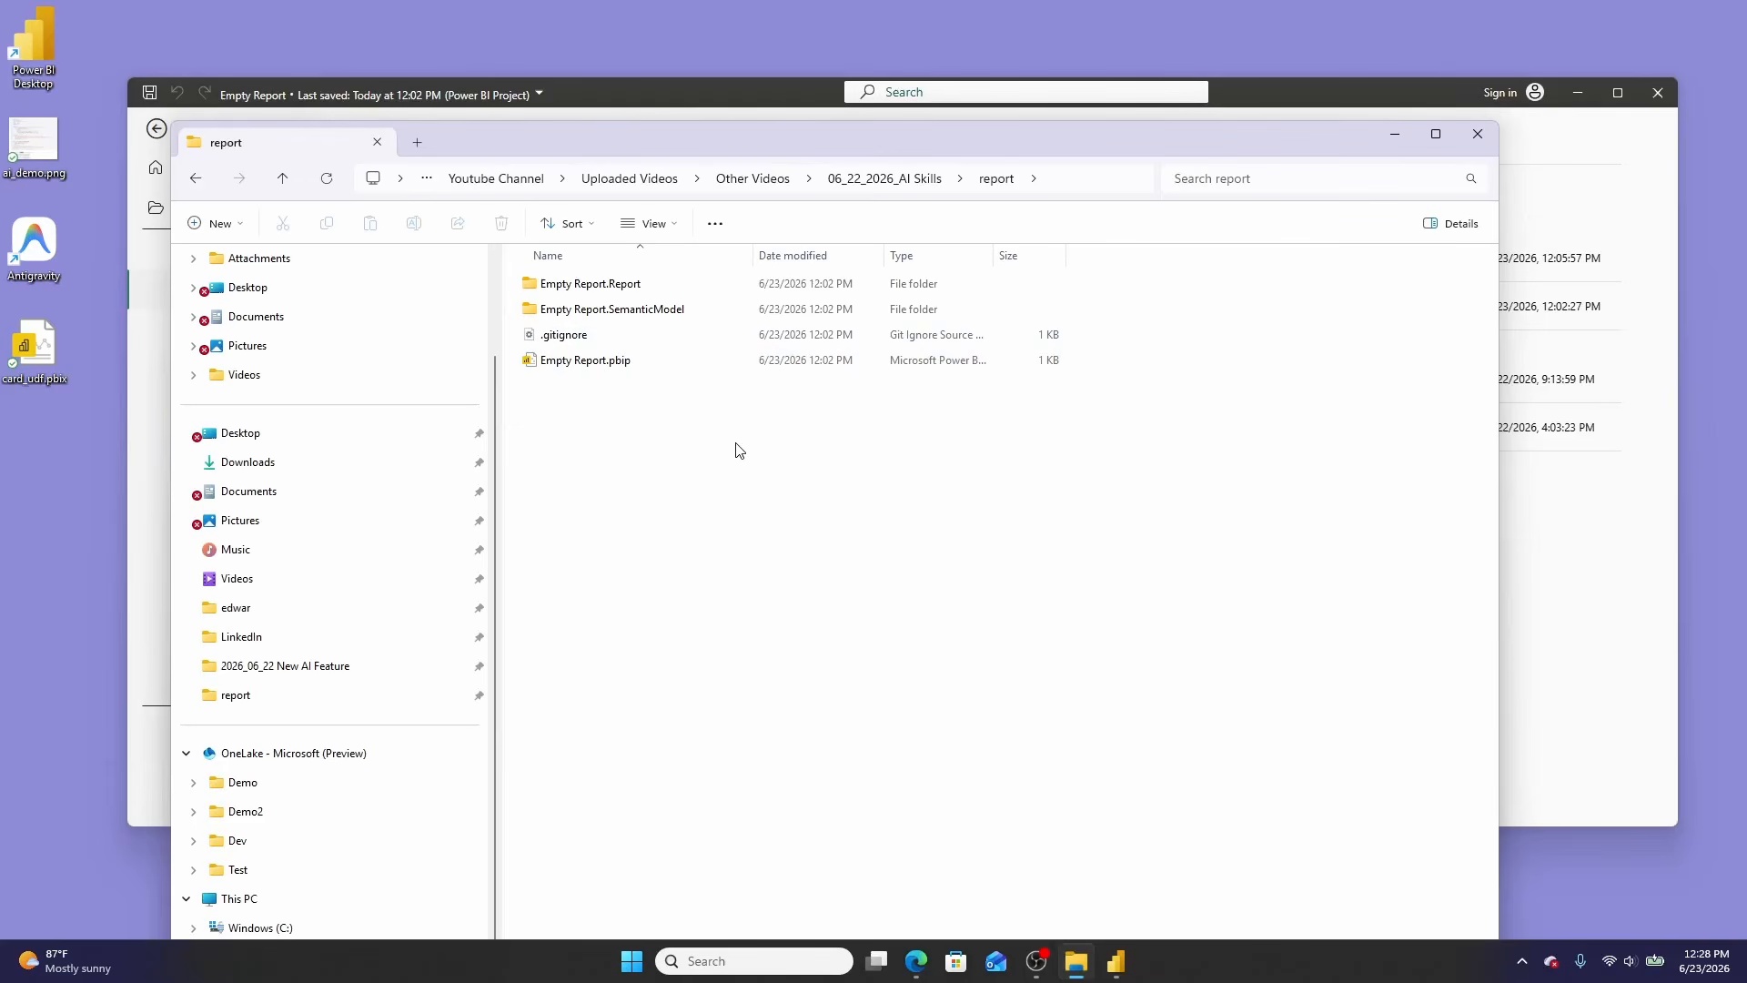
Find cmd among the installed apps and open a Command Prompt window
click(637, 964)
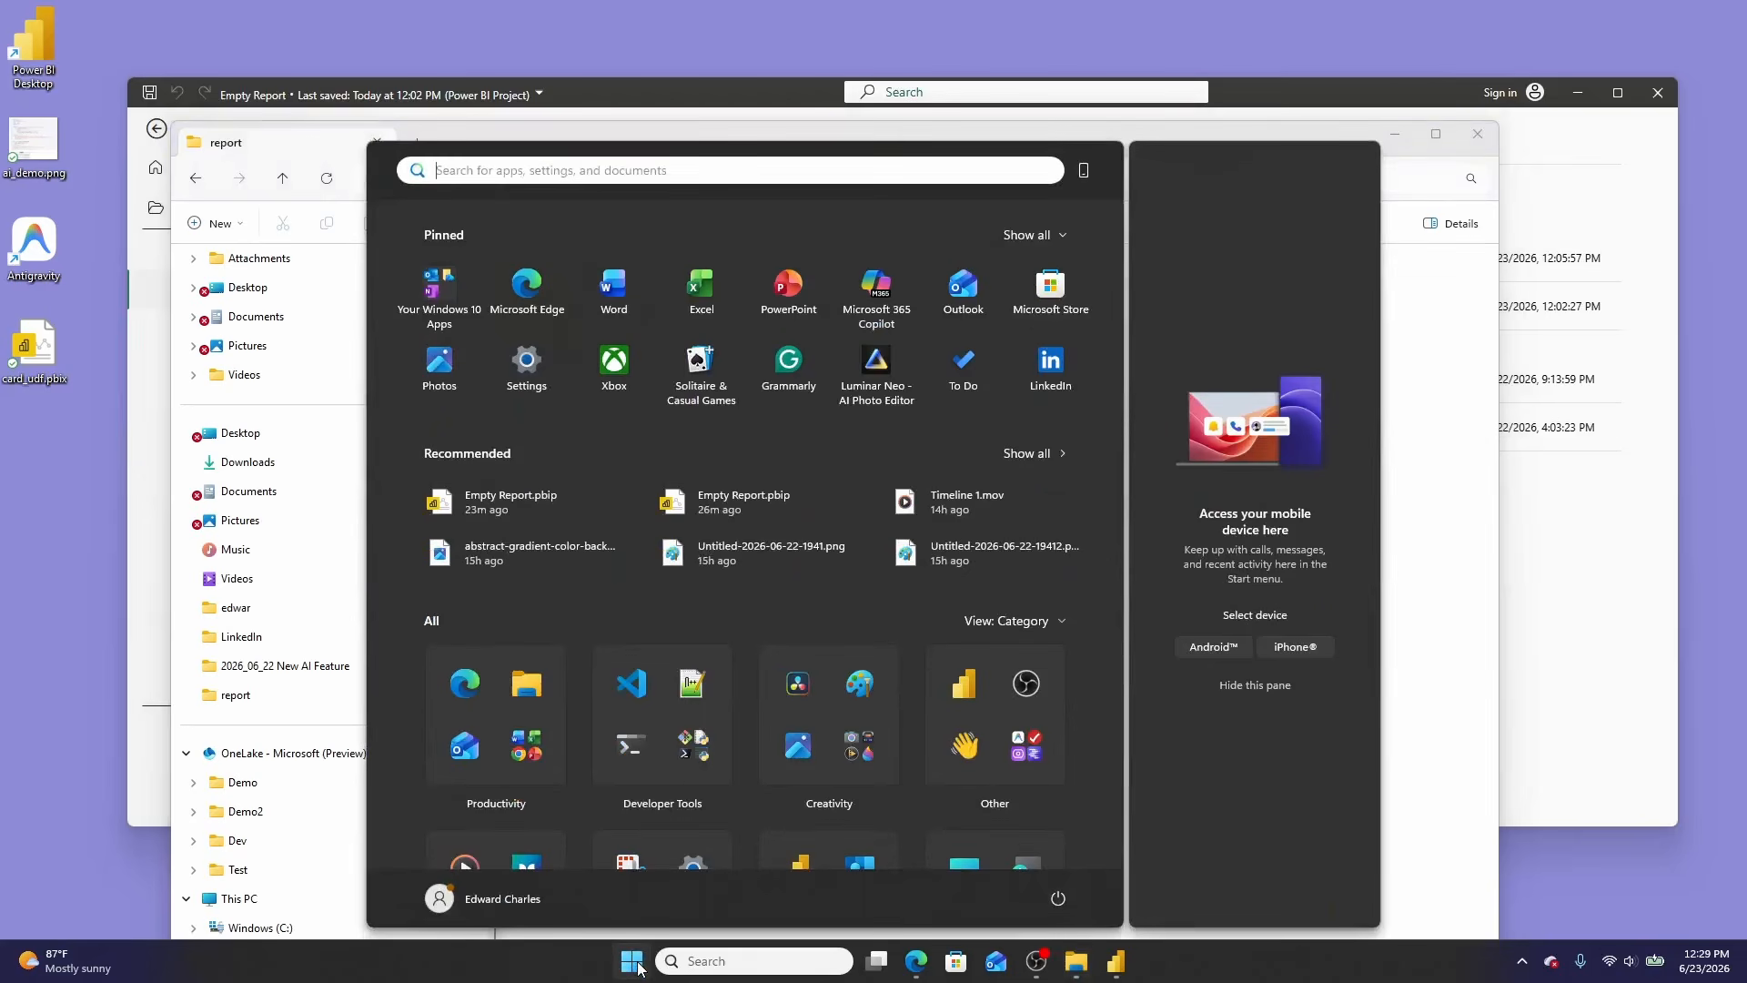
text(cmd)
key(Return)
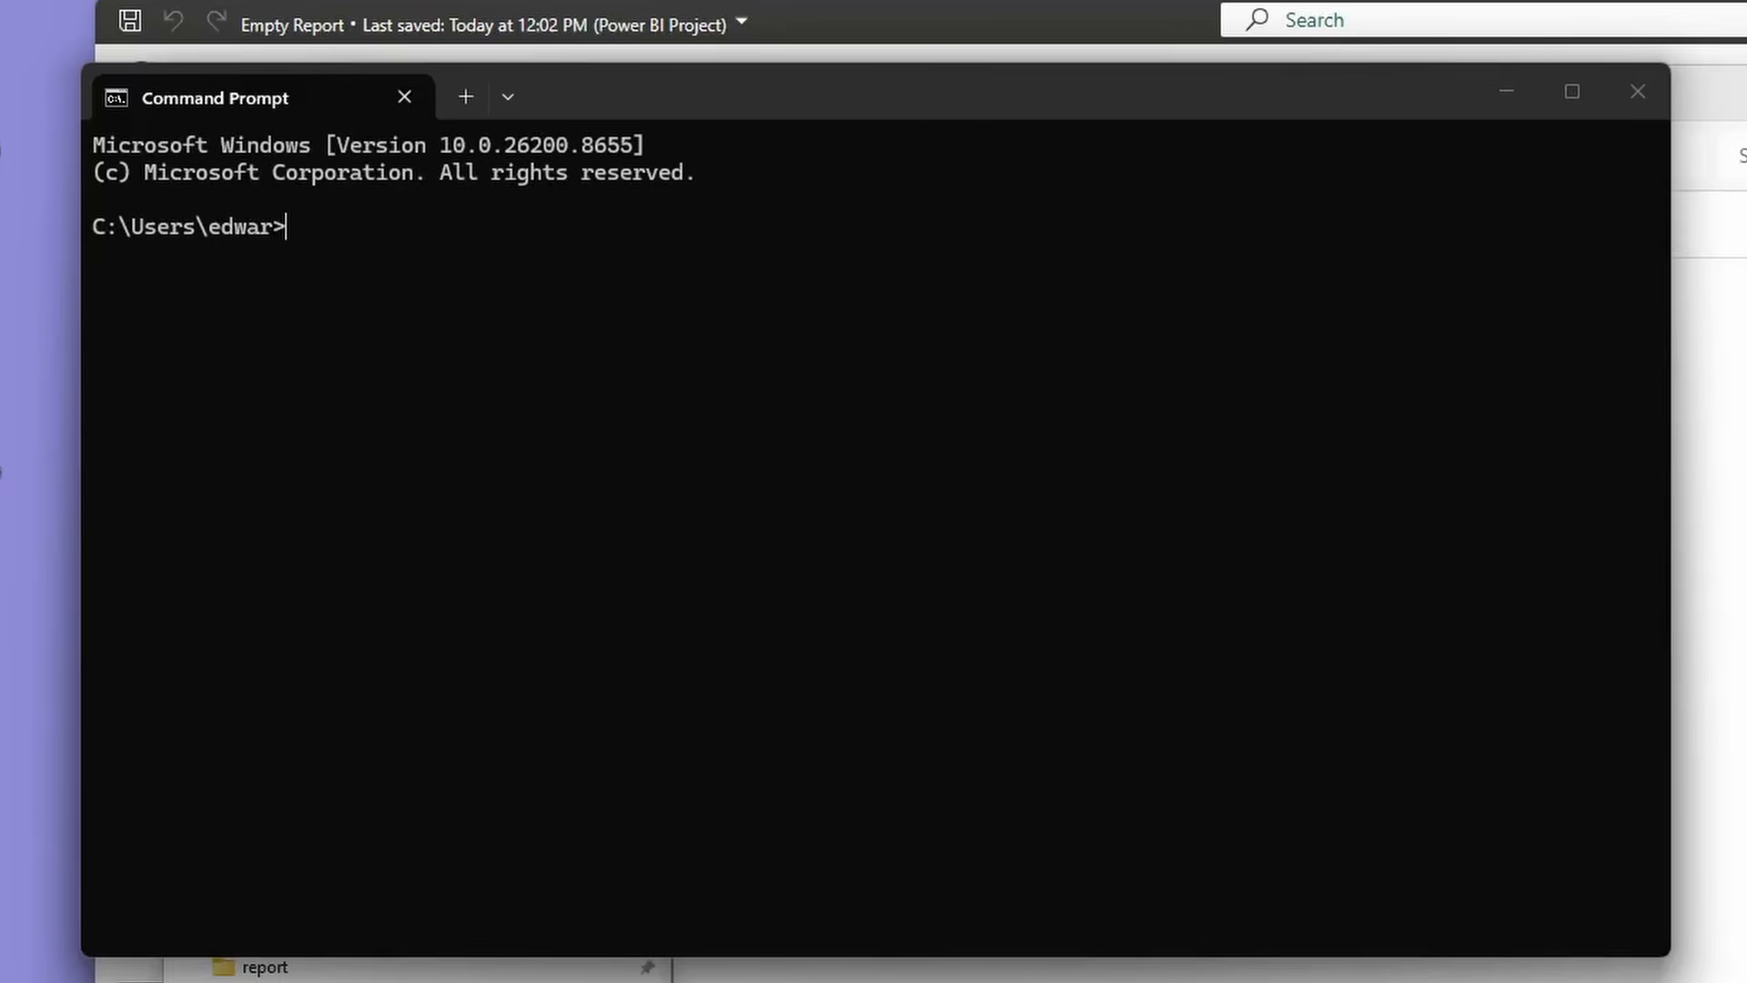
Change the working directory with cd /d to the report folder, using the path copied from File Explorer and enclosed in quotes
text(cd /d ")
key(alt+Tab)
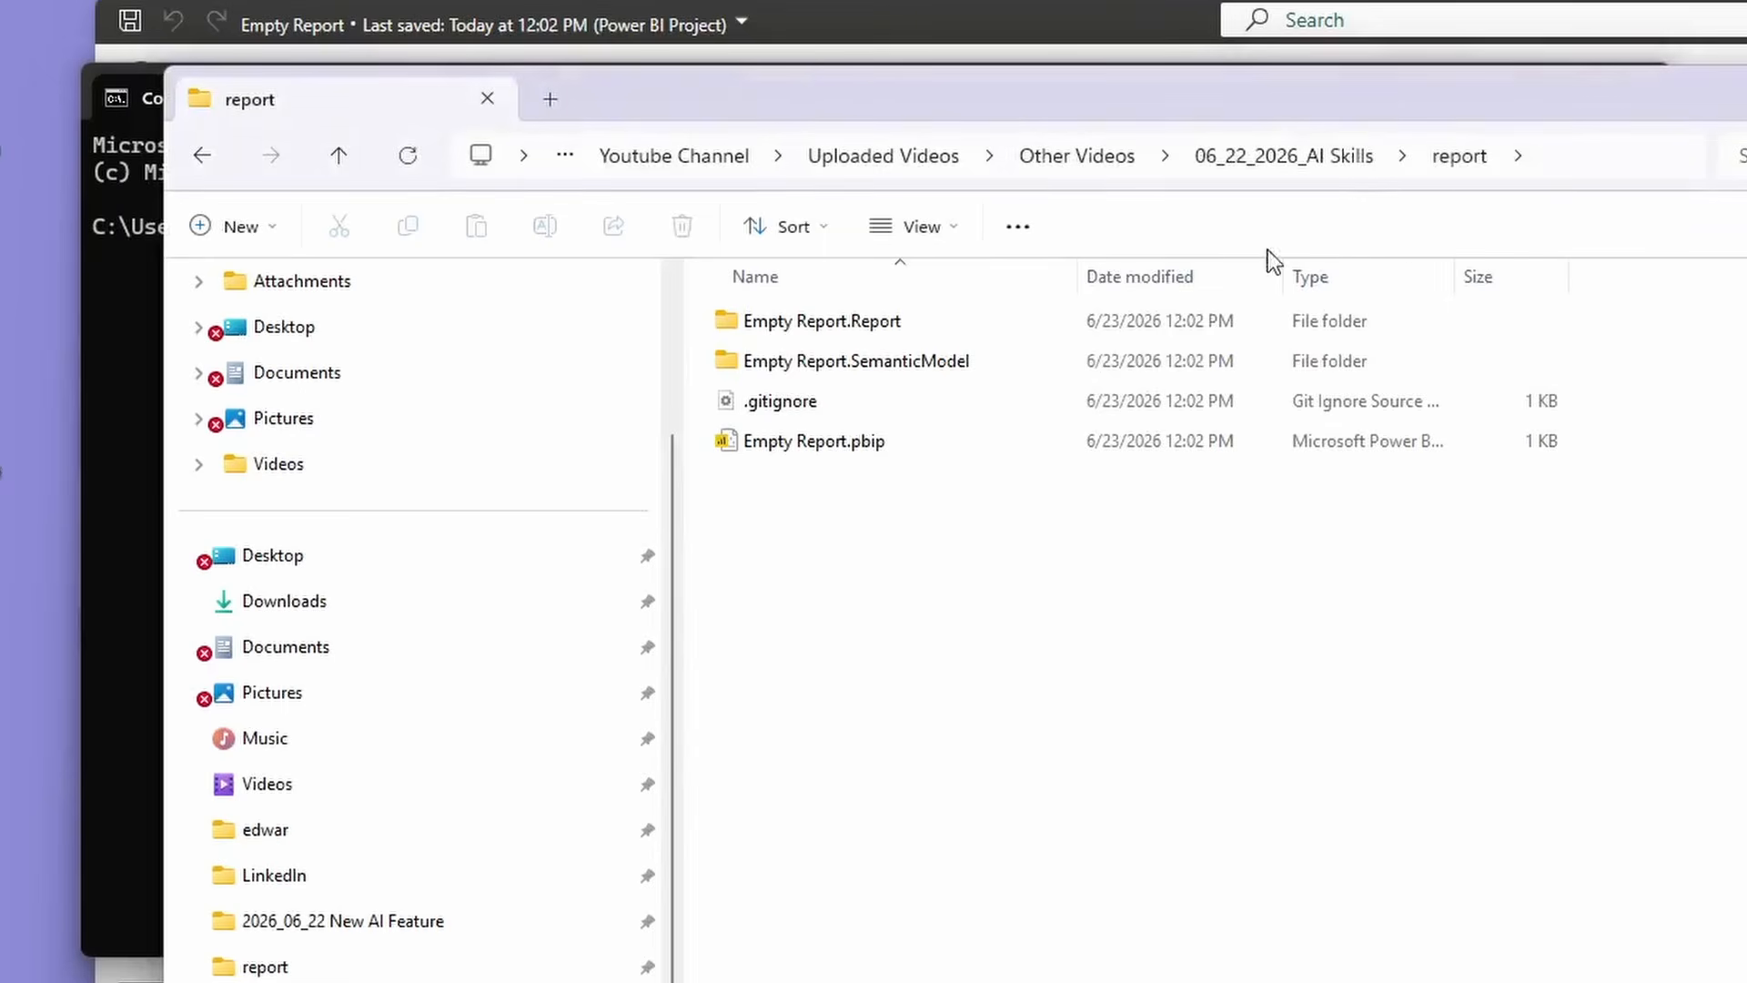
click(1595, 158)
key(ctrl+c)
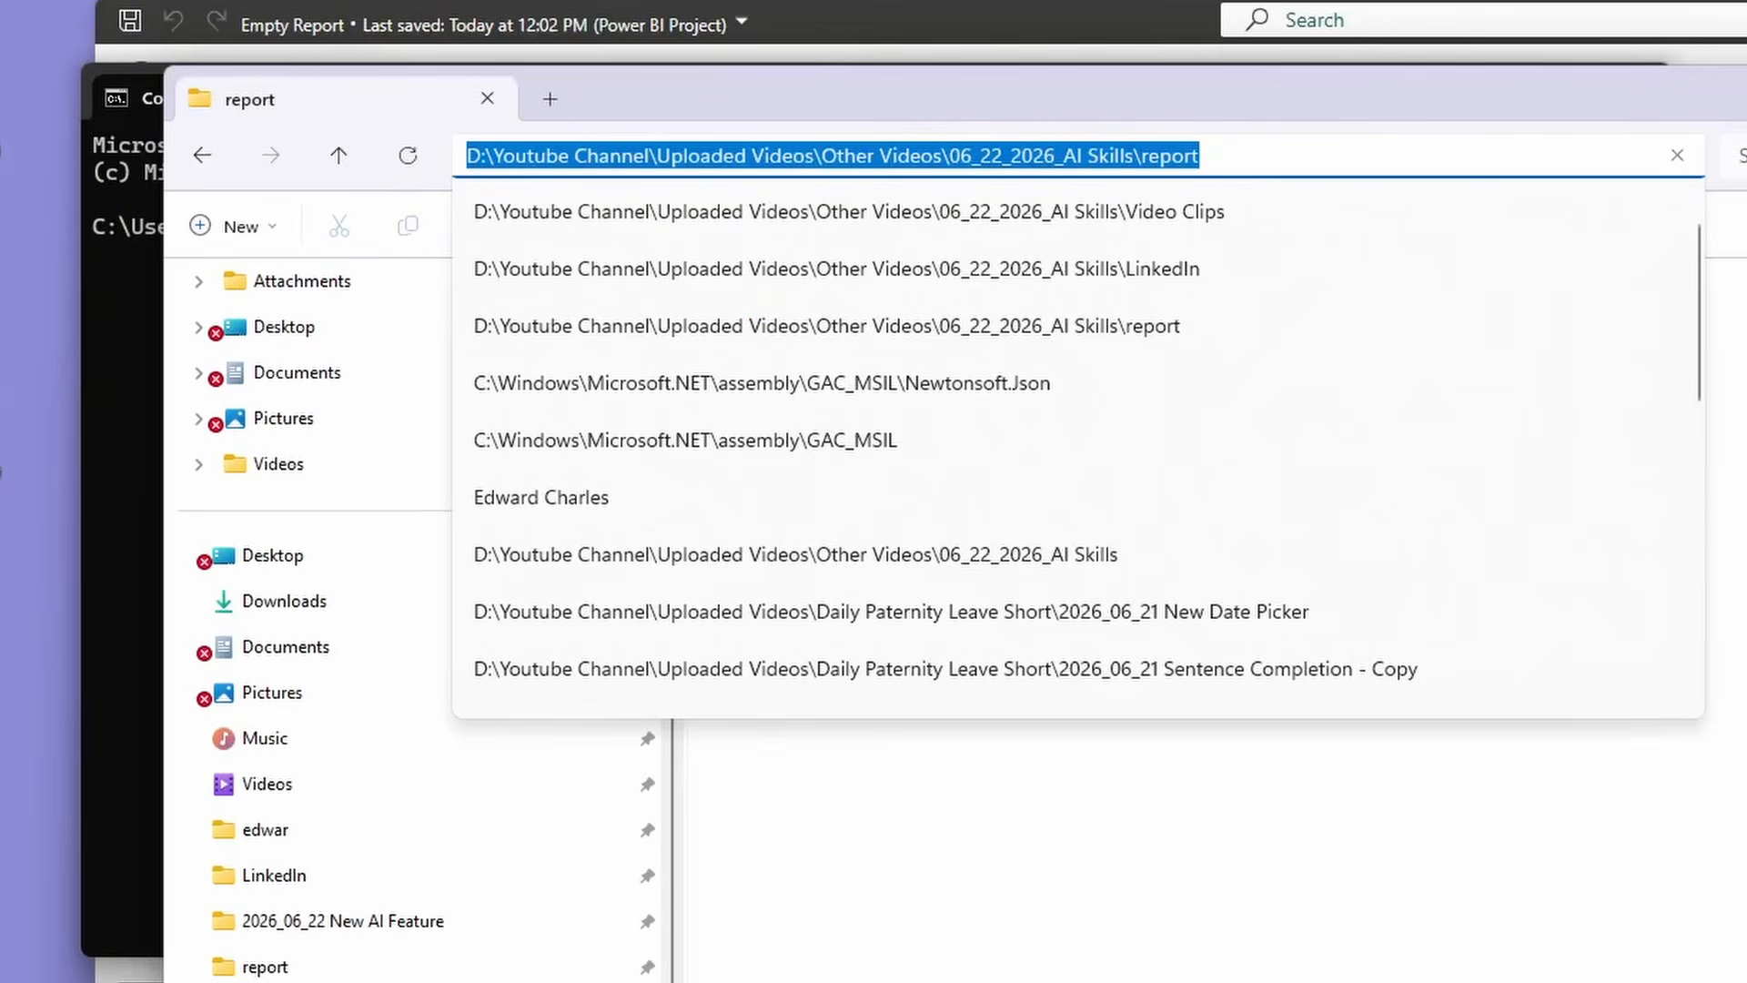
click(1746, 92)
key(ctrl+v)
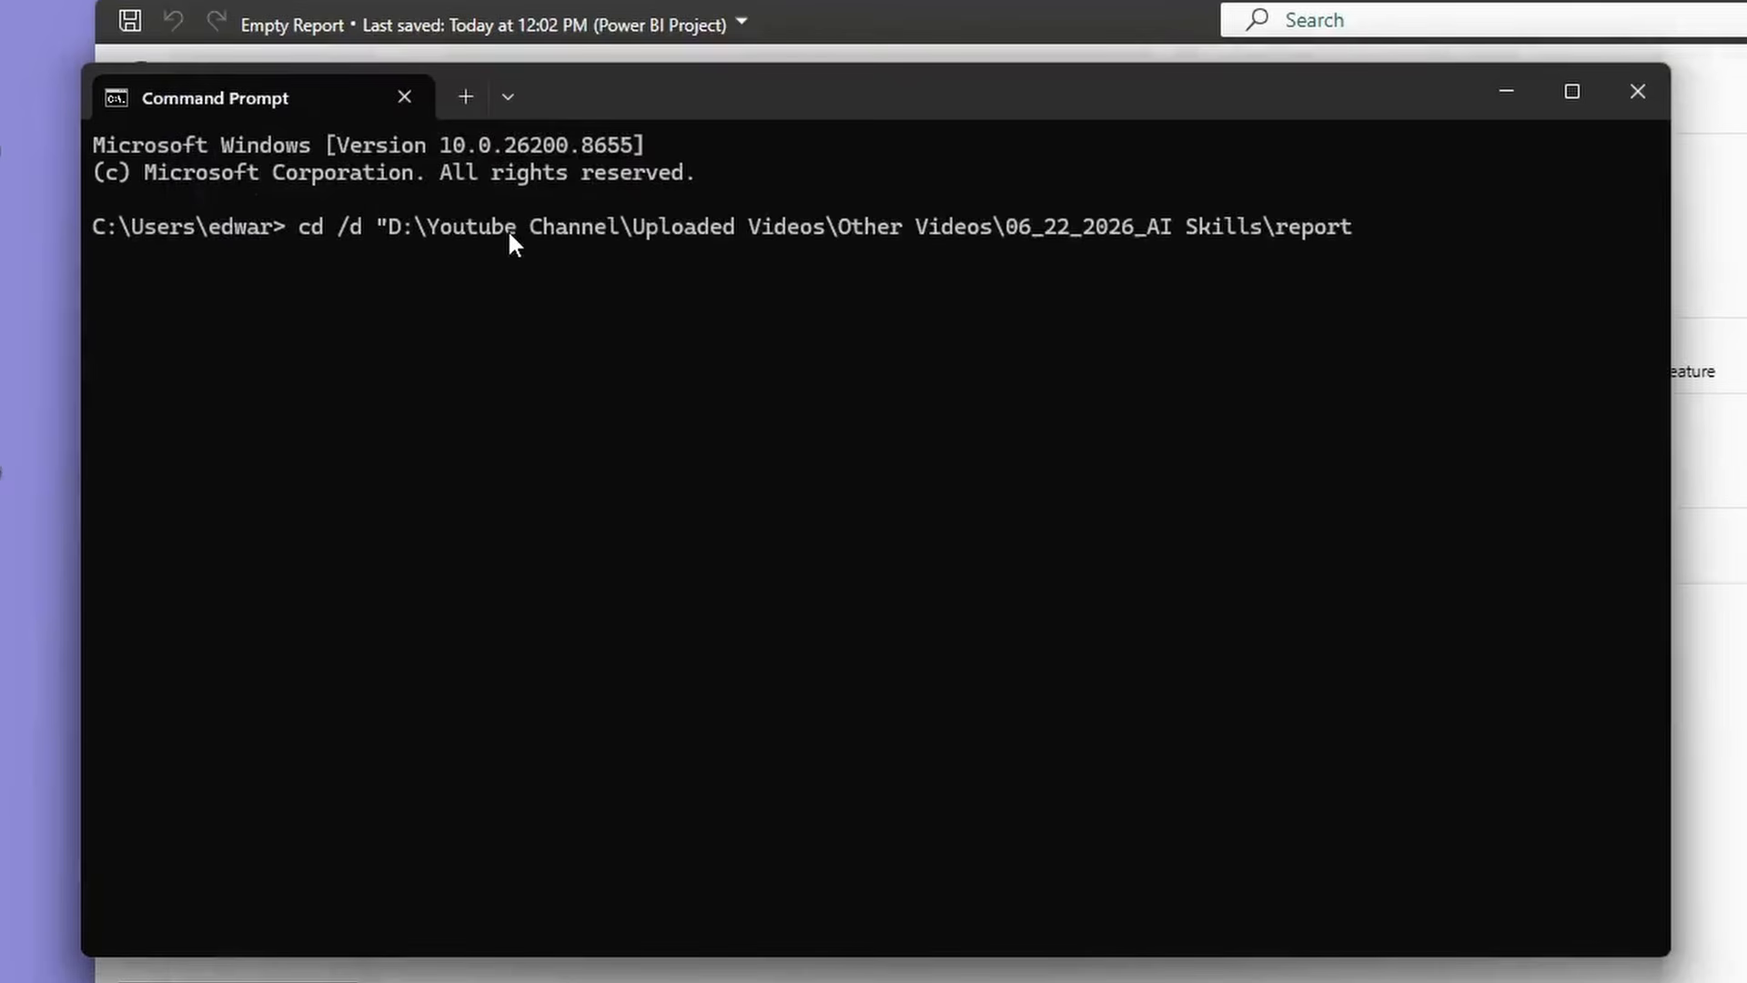
text(")
key(Return)
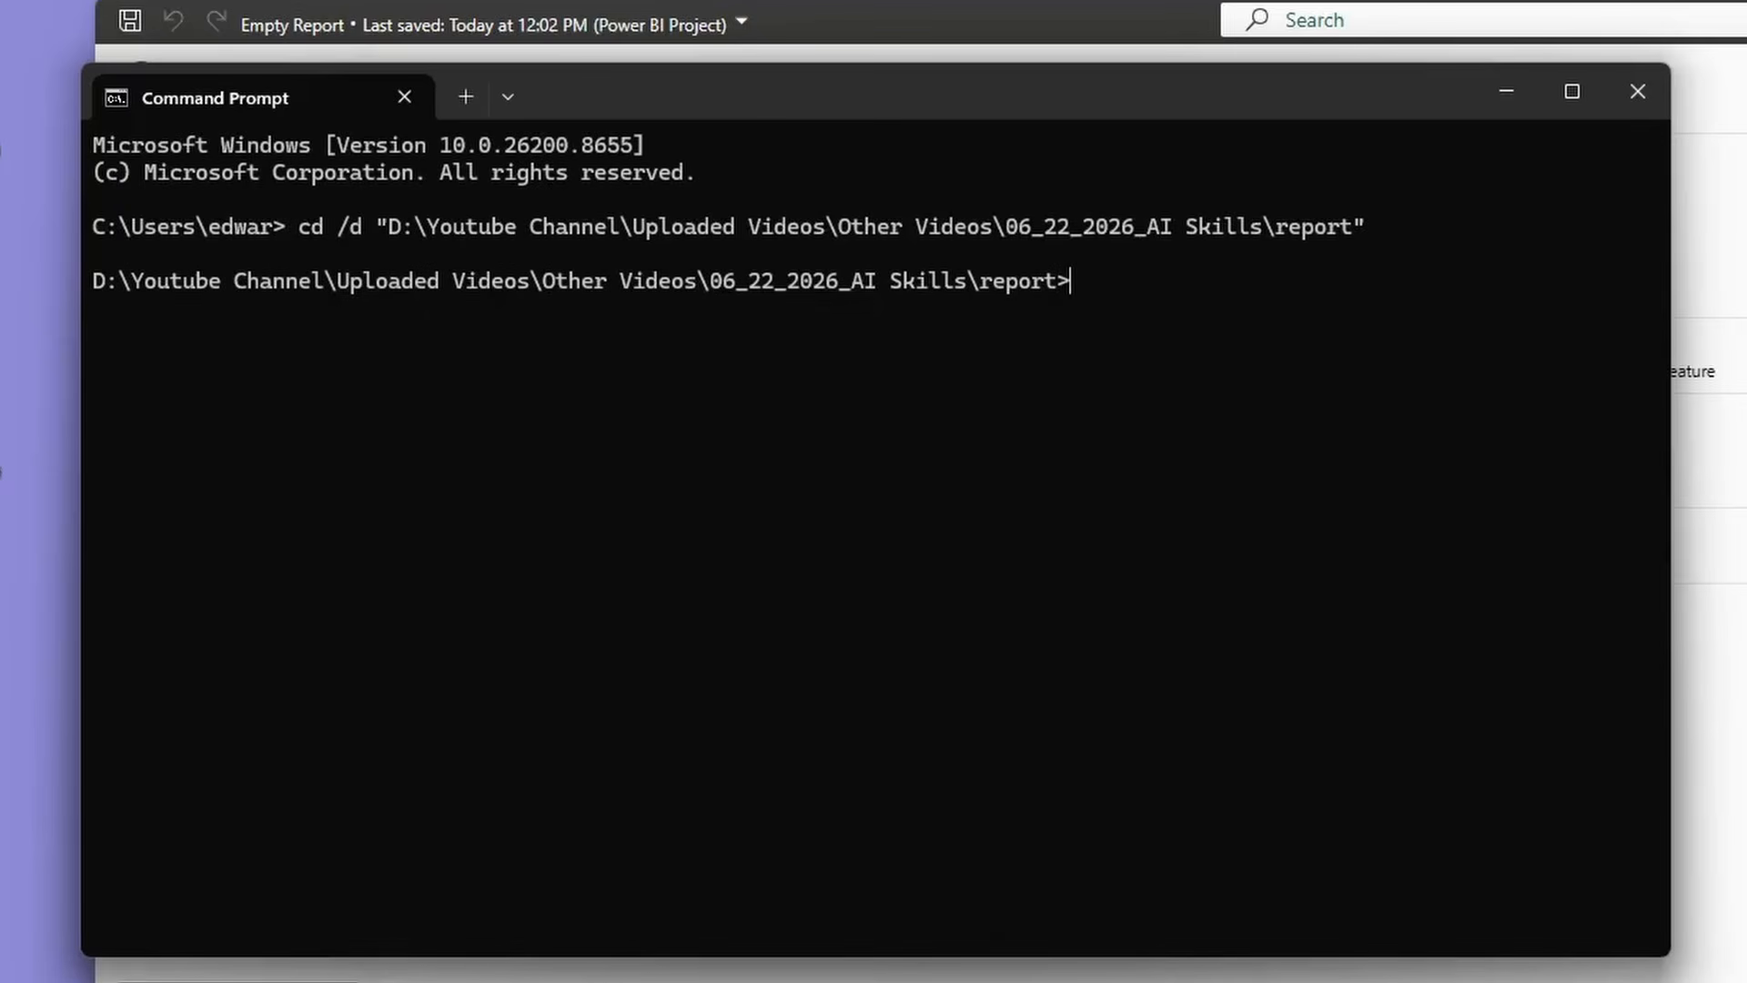
Launch GitHub Copilot with the copilot command, trusting the report folder and remembering it for future sessions
text(copilot)
key(Return)
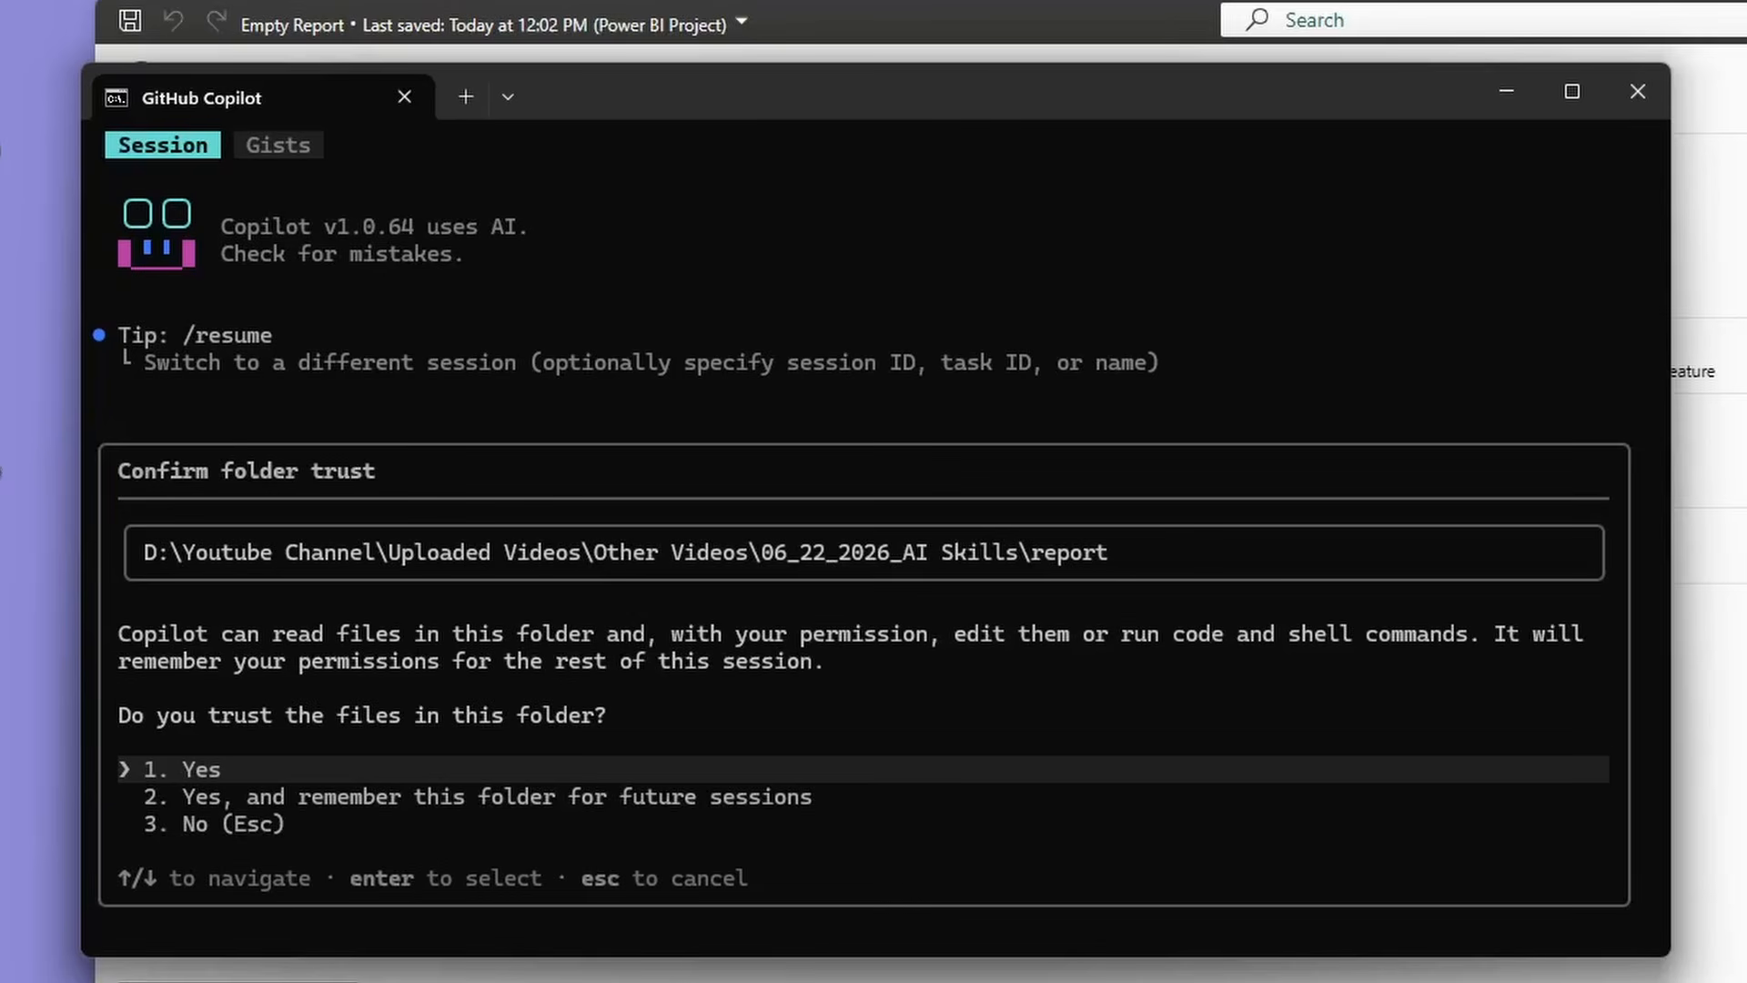
key(Down)
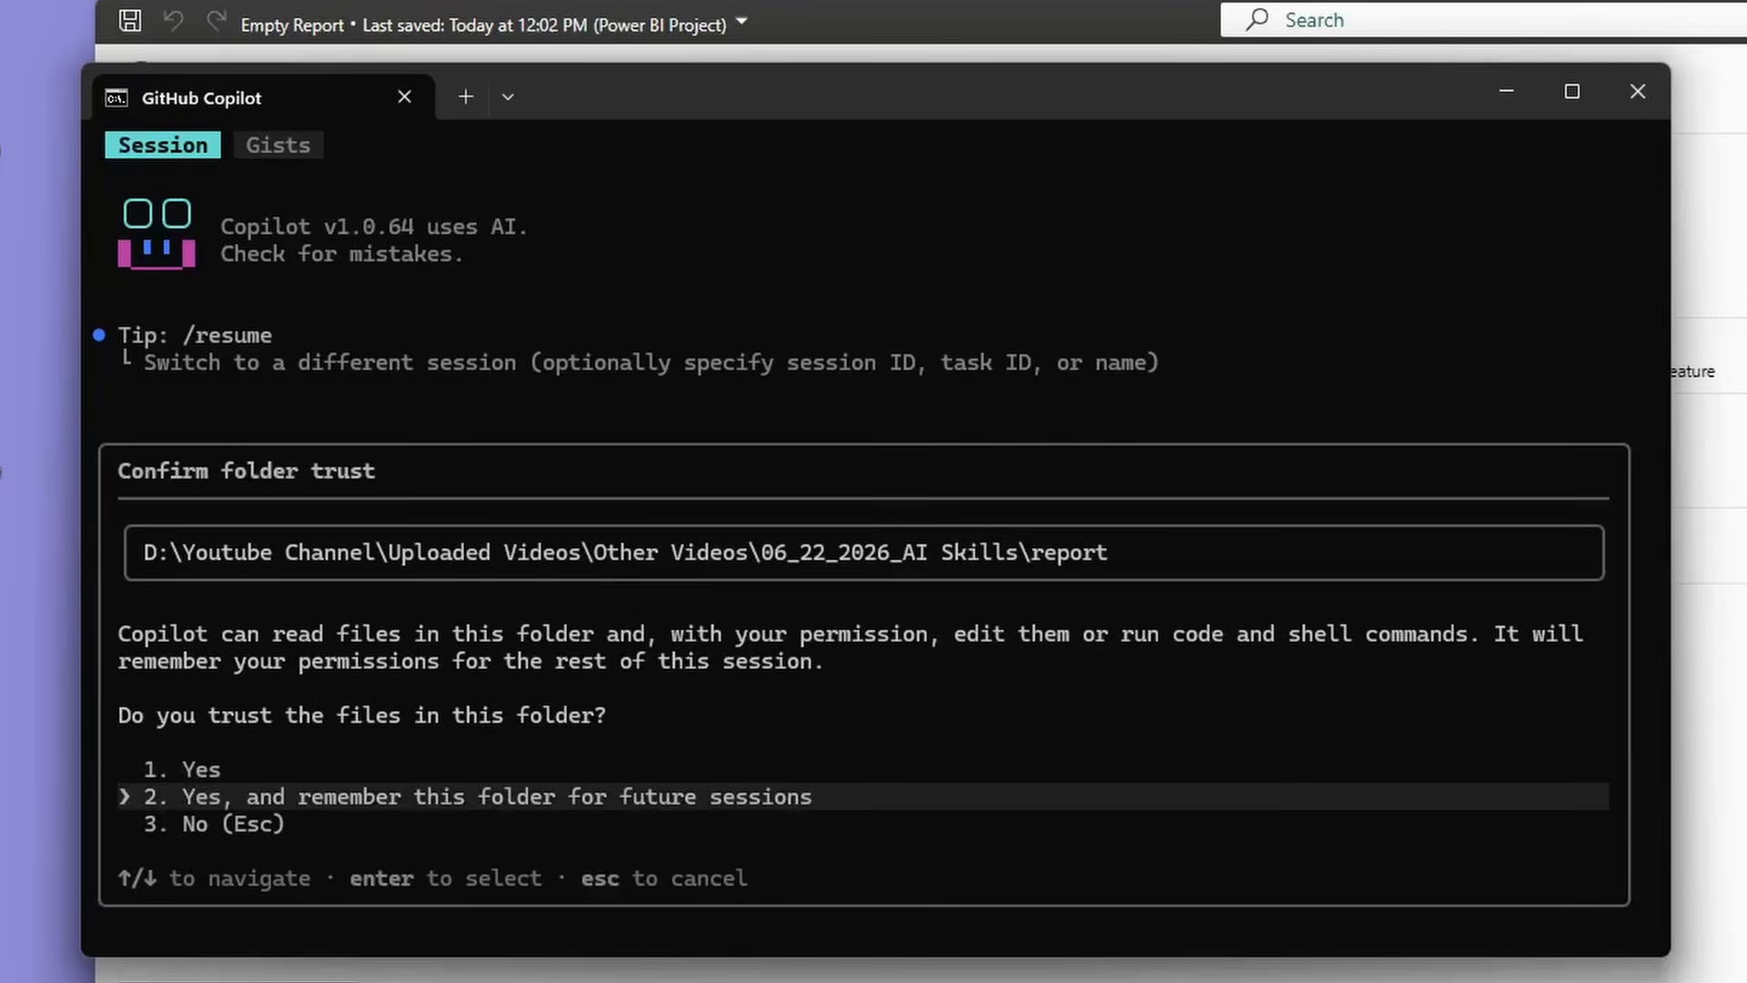
key(Return)
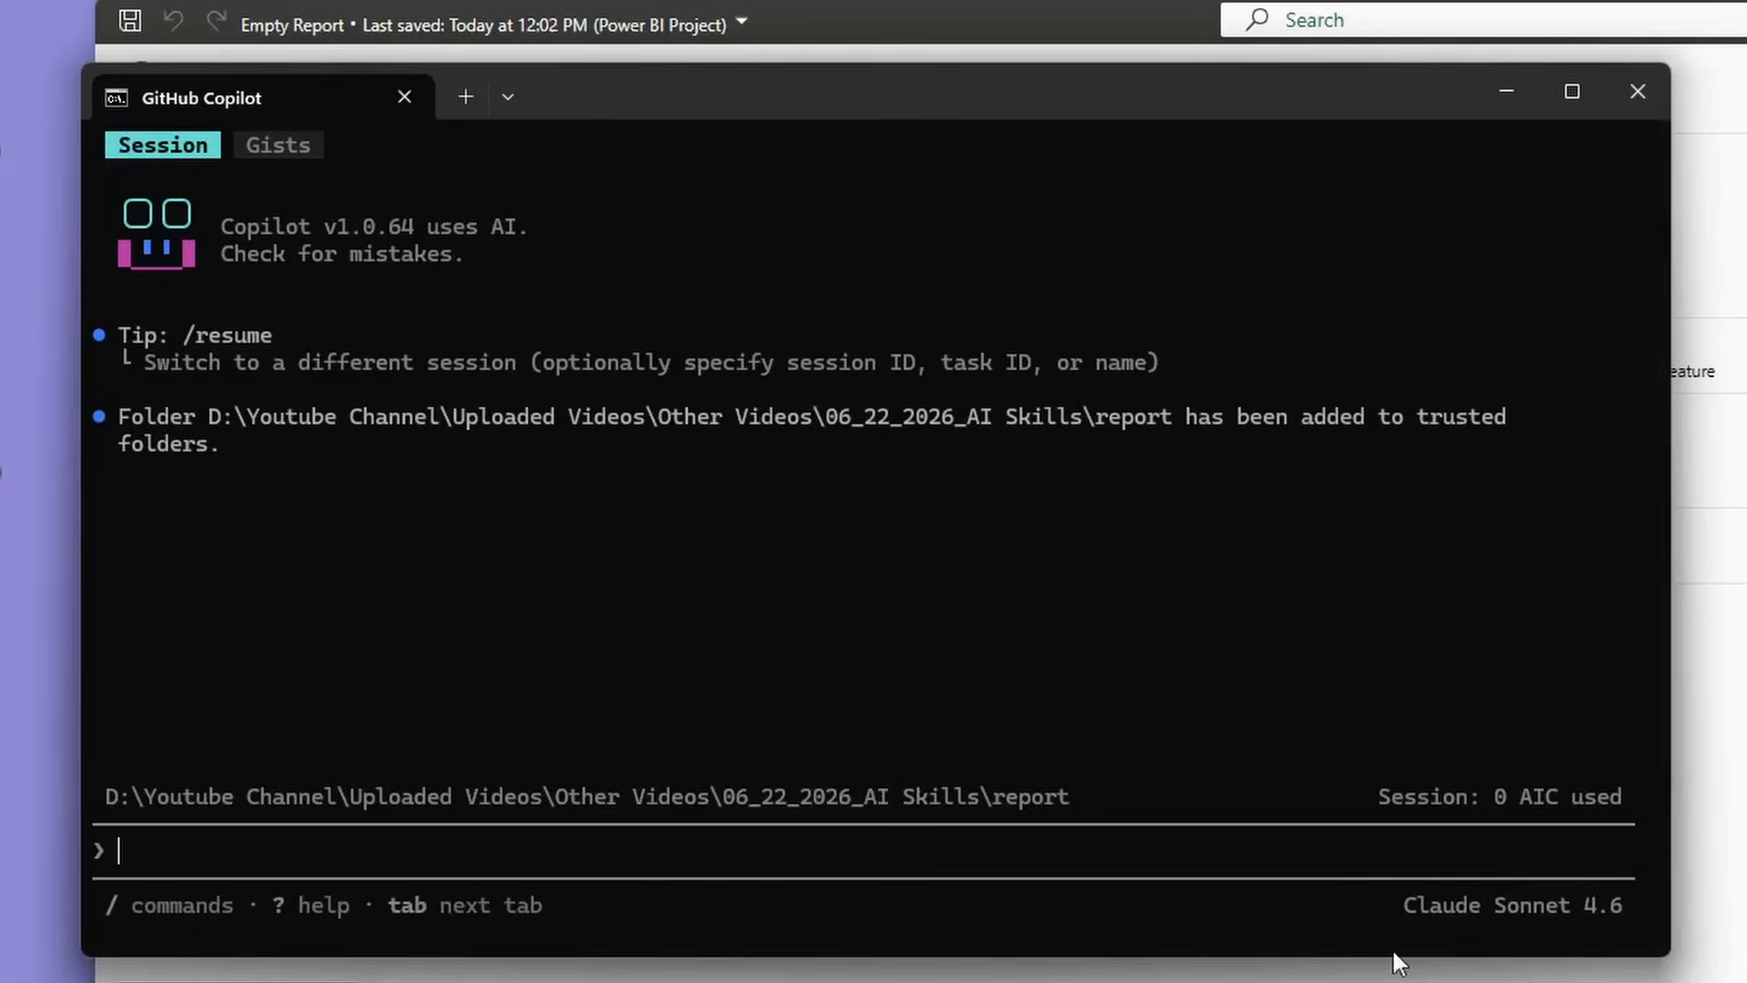
Set the Copilot session's AI model to Auto with the /model command
text(Mode)
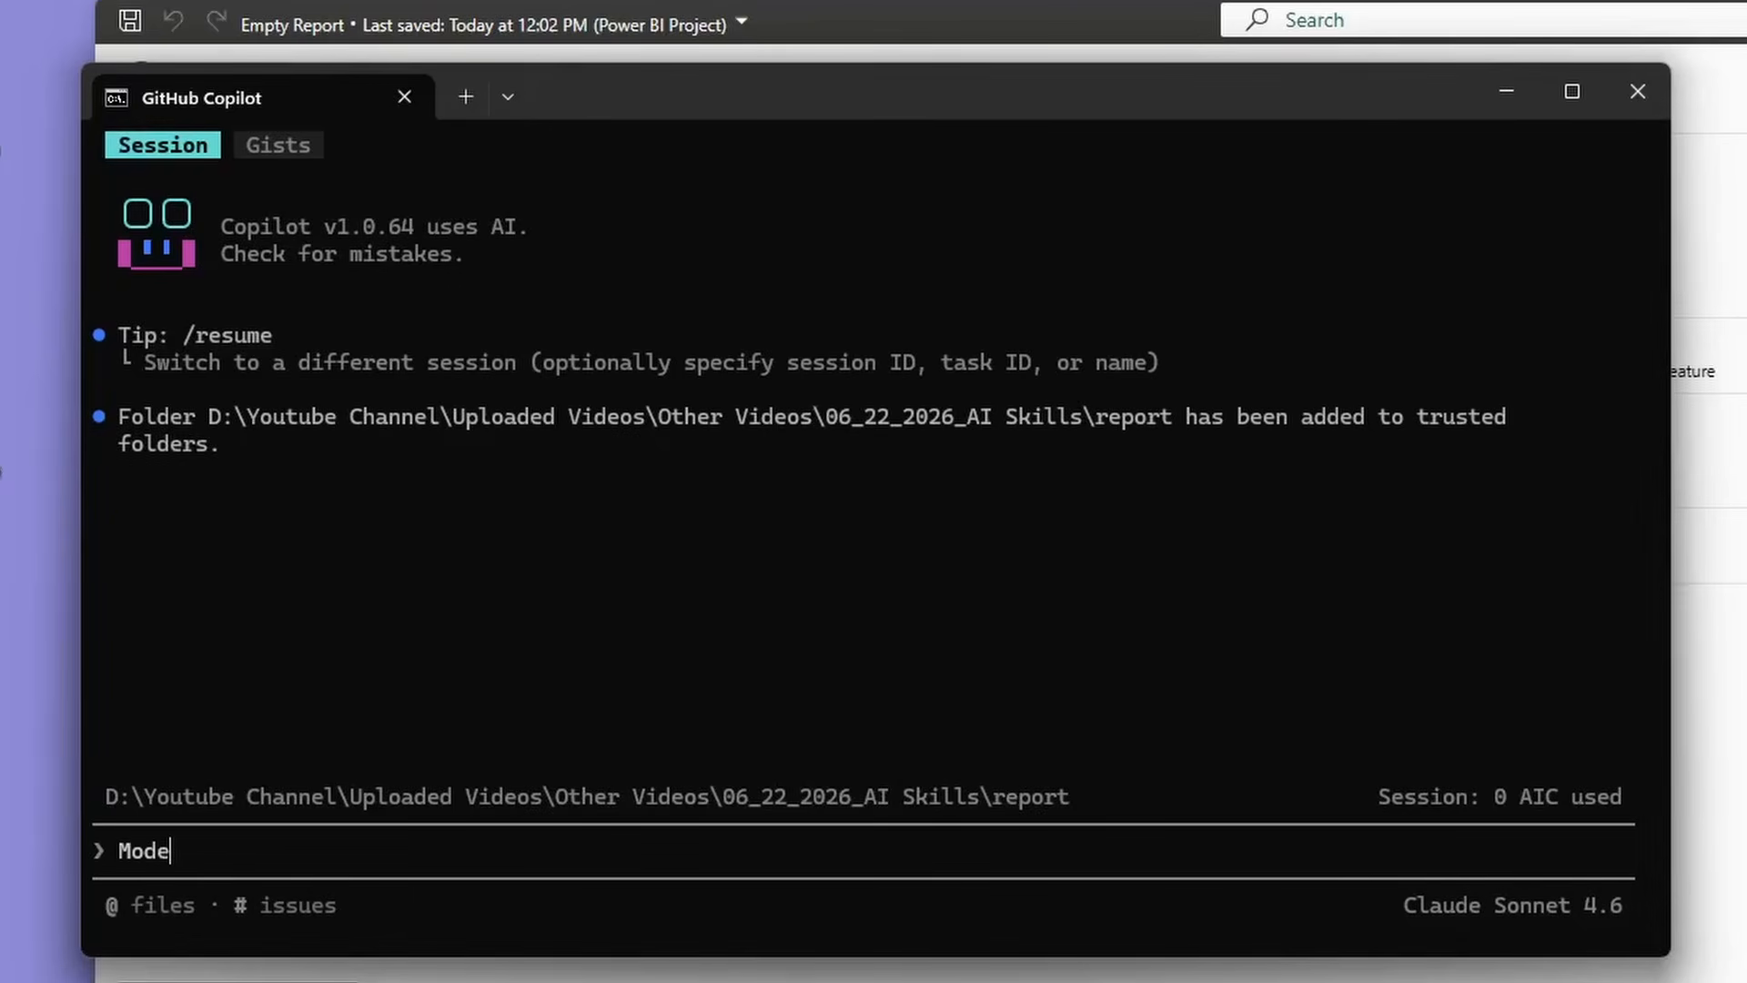
key(BackSpace)
key(BackSpace)
key(BackSpace)
key(BackSpace)
text(/model)
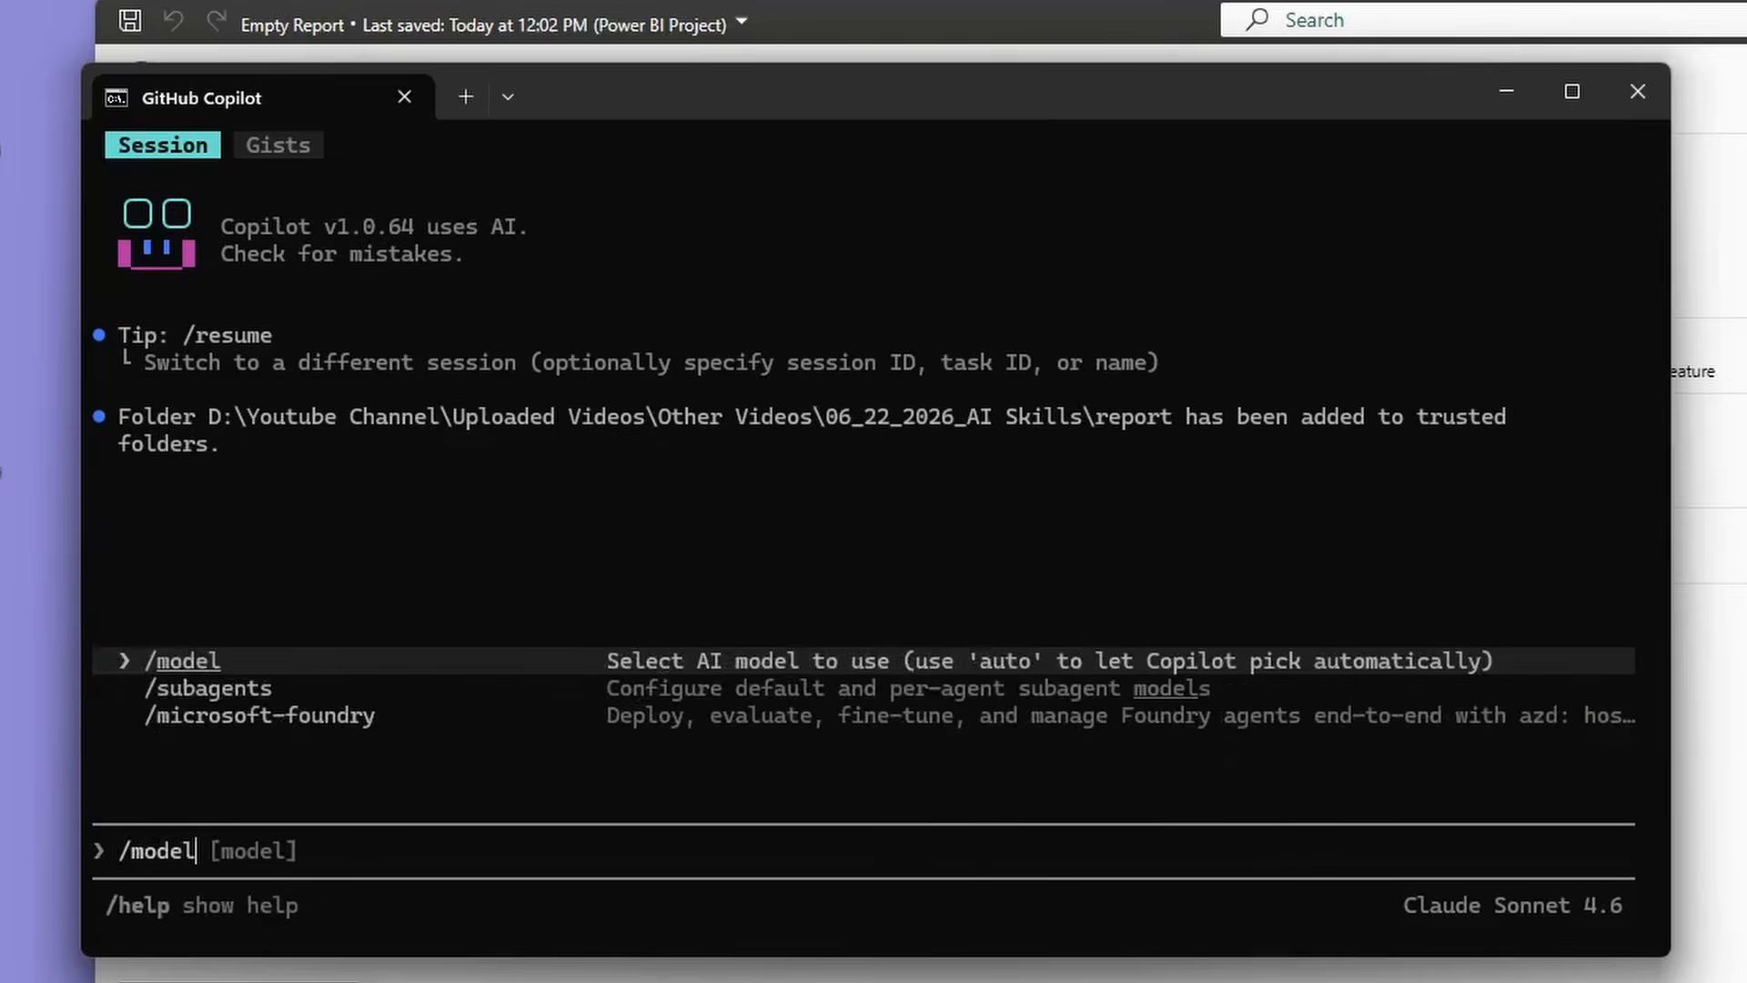
key(Return)
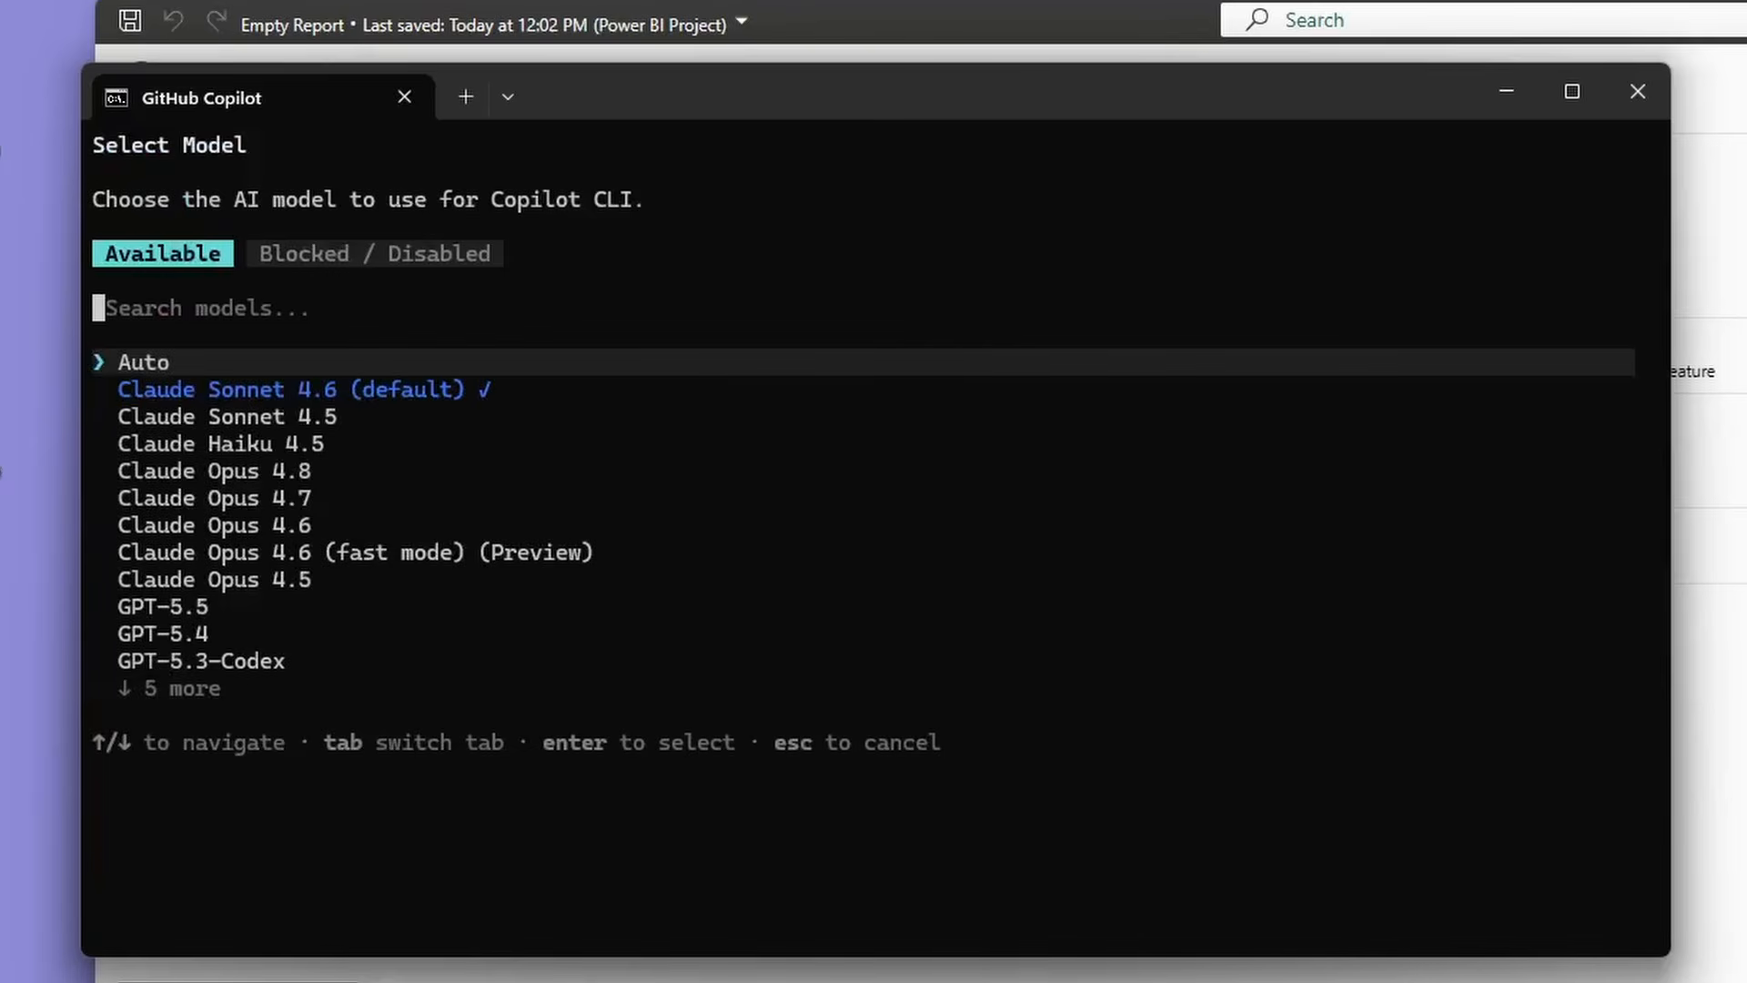
key(Return)
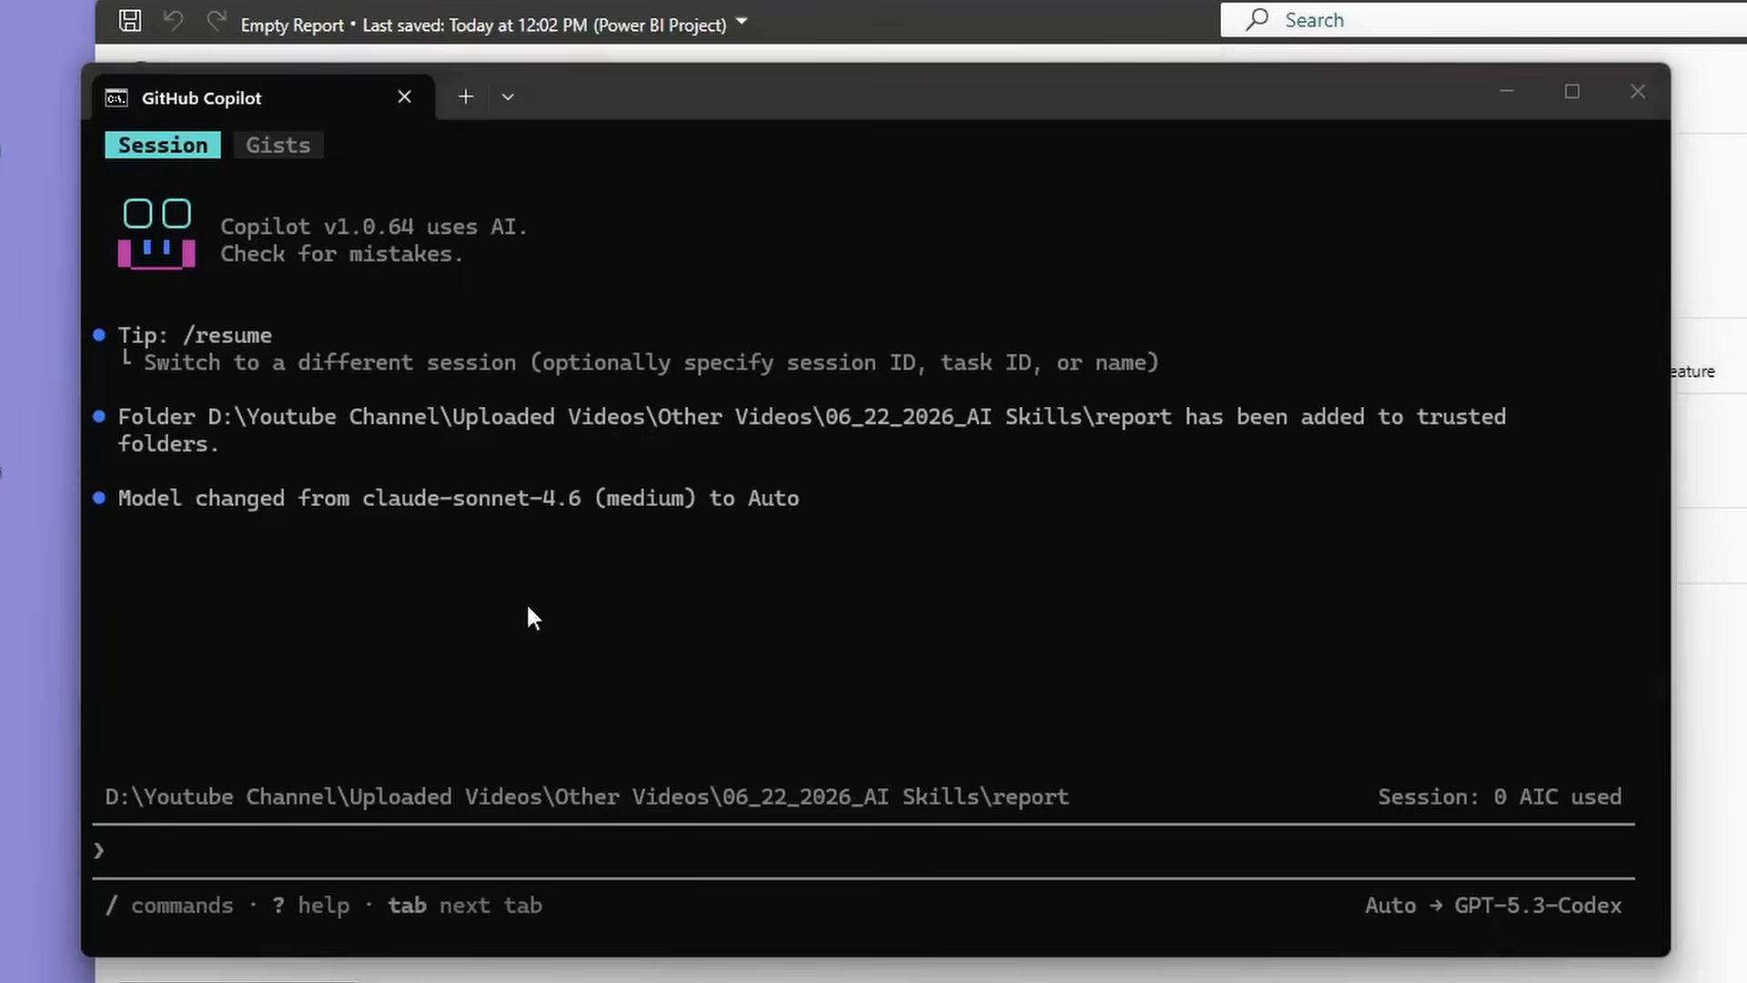
Add the Fabric skills marketplace by running /plugin marketplace add microsoft/skills-for-fabric
click(178, 839)
key(ctrl+v)
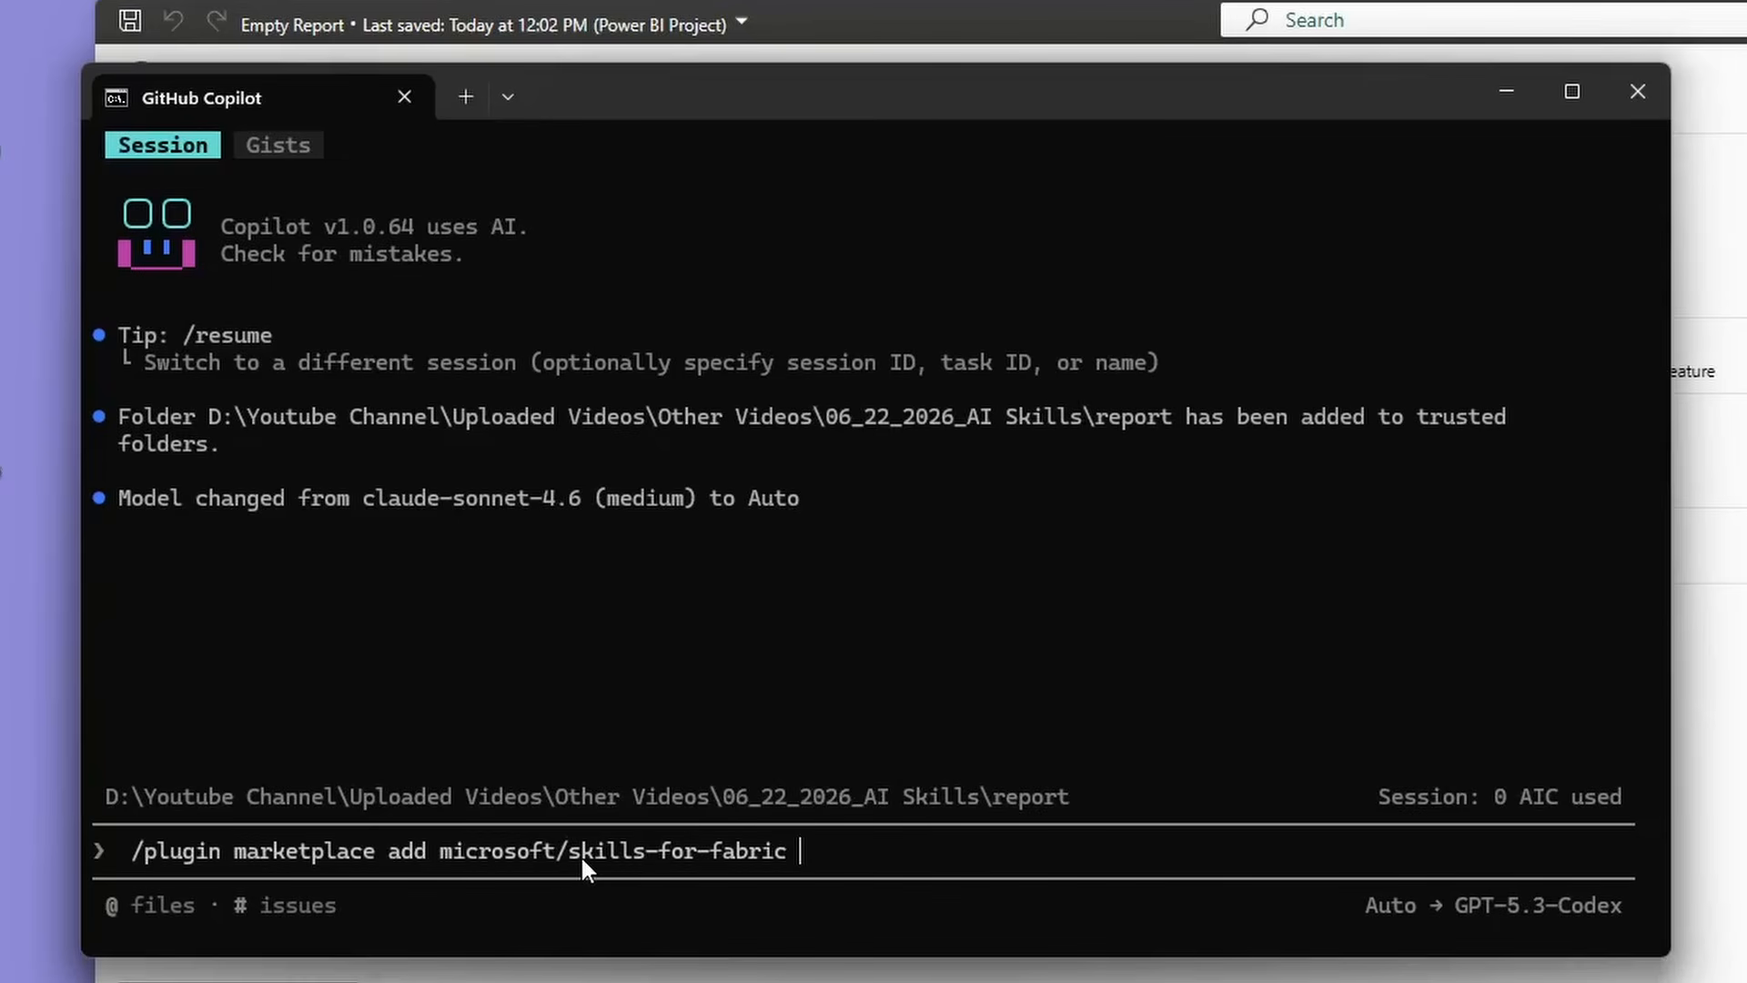
key(Return)
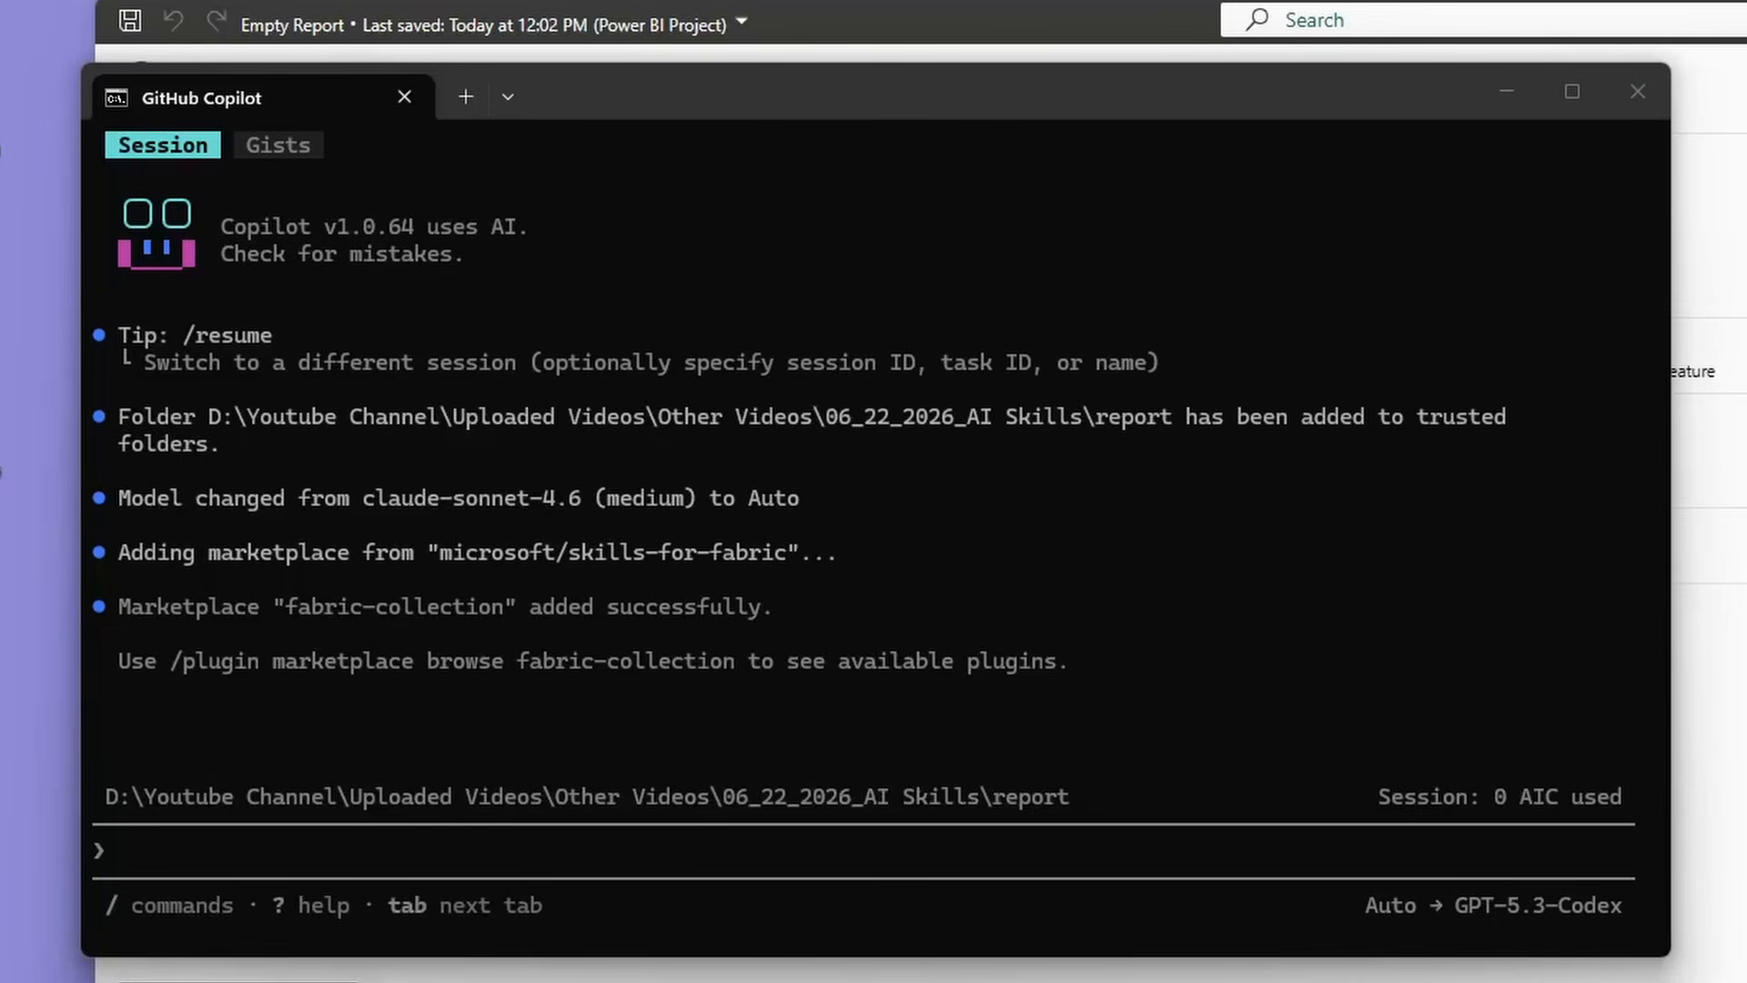
Install the Power BI authoring plugin by running /plugin install powerbi-authoring@fabric-collection
click(148, 861)
key(ctrl+v)
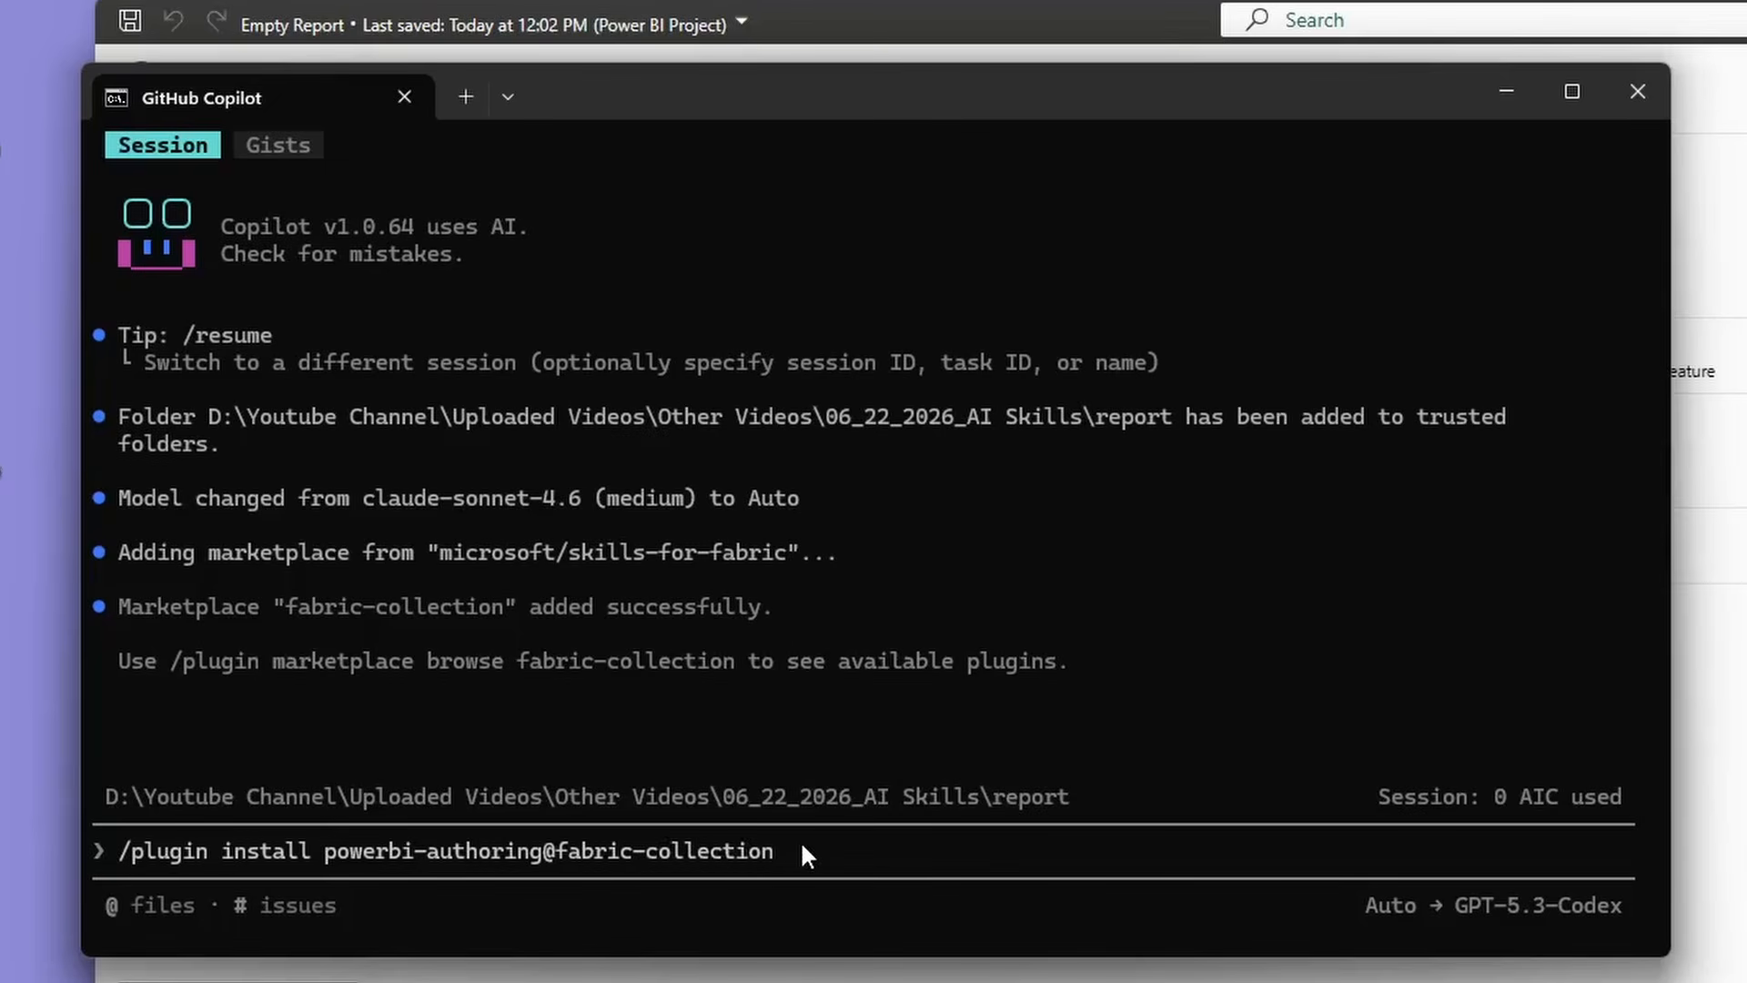
key(Return)
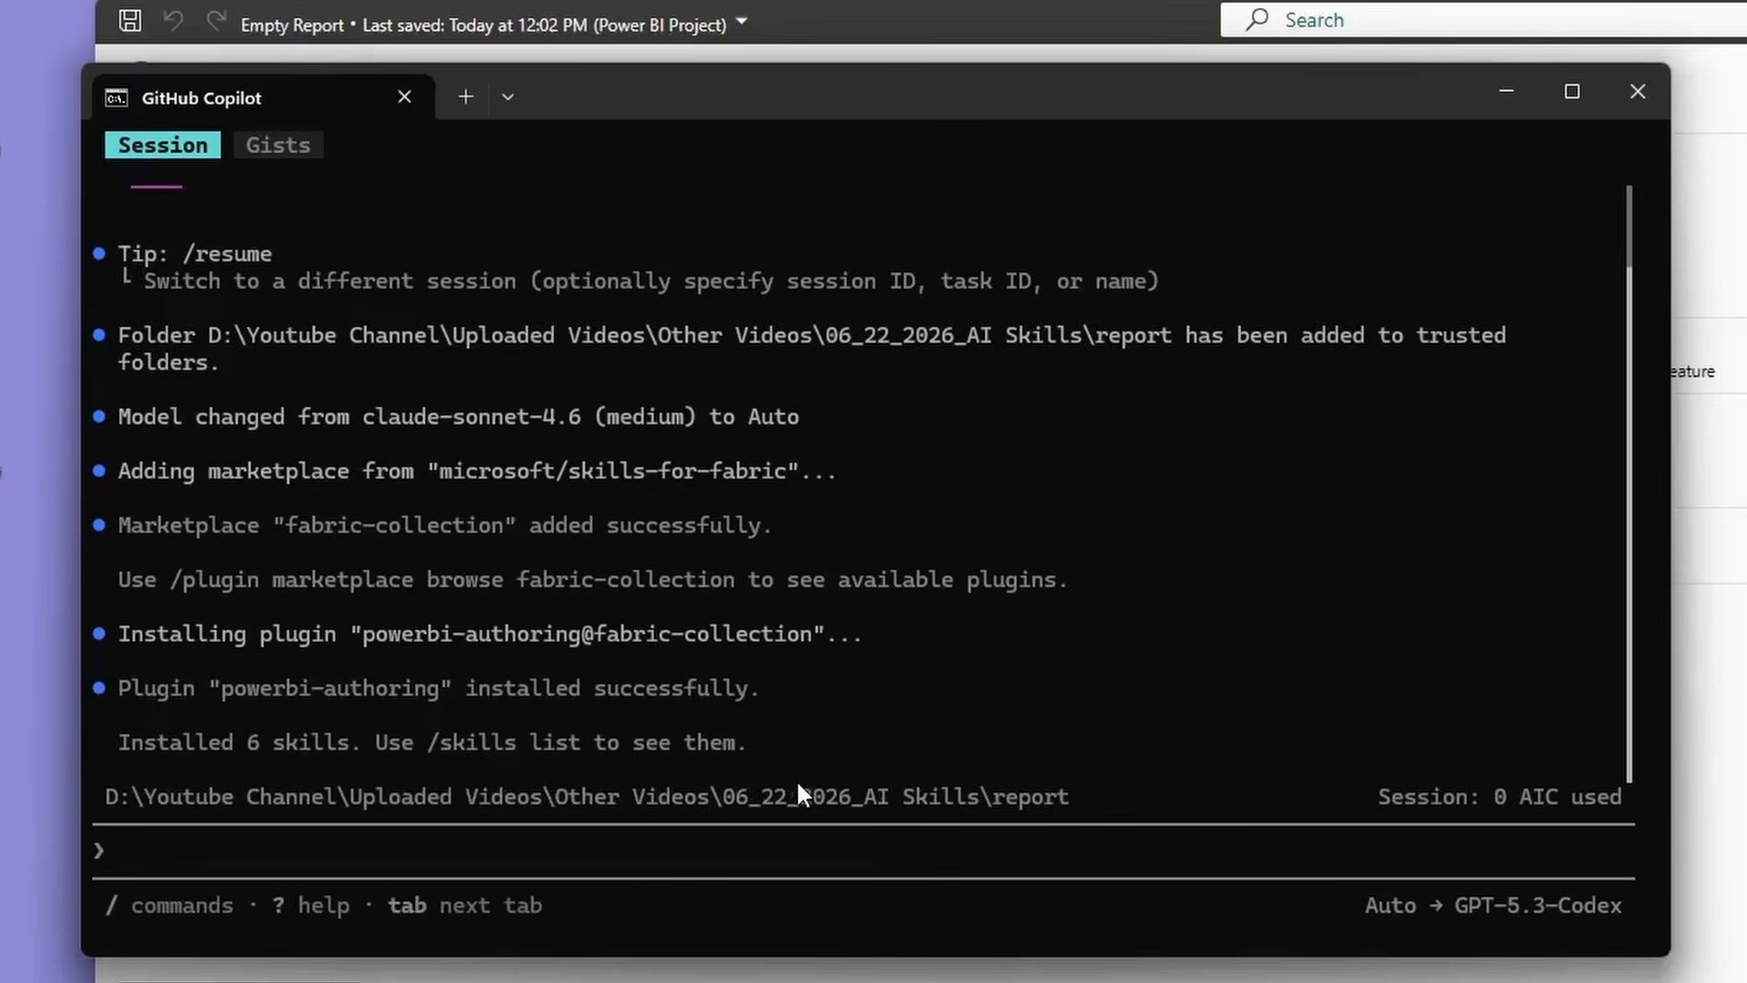
List the available skills with /skills and examine the Power BI entries for semantic models and report planning, design, authoring and management
text(/skill)
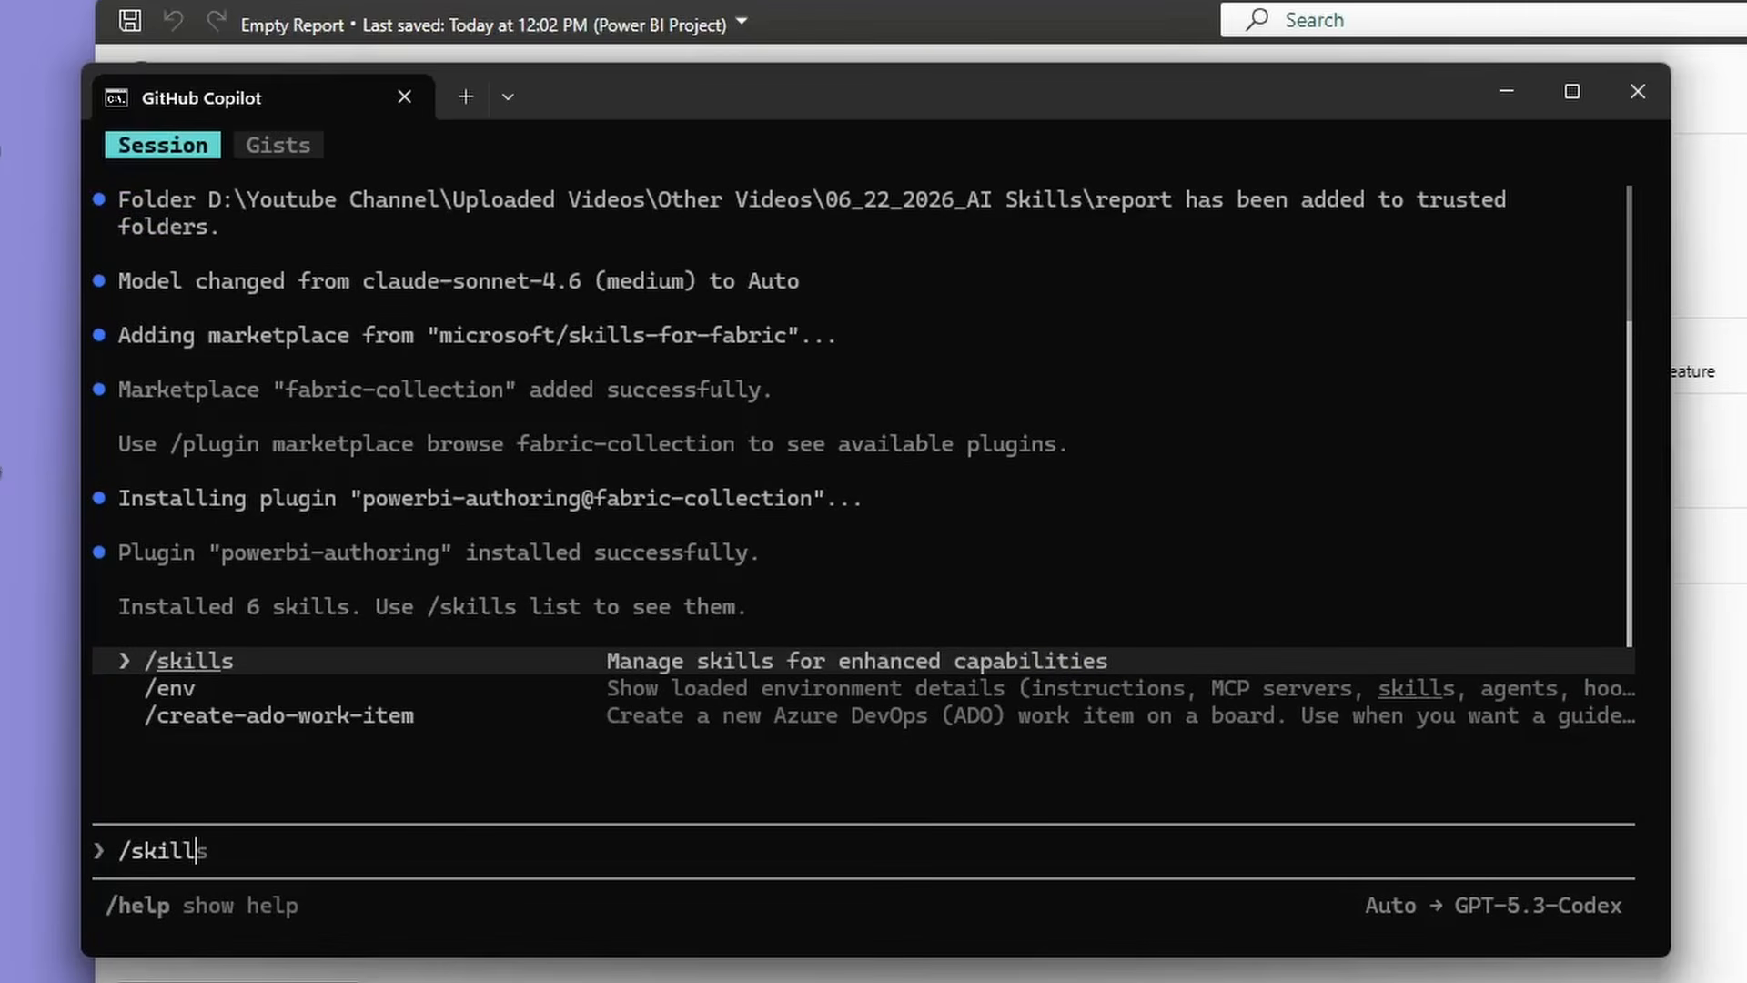
text(s)
key(Return)
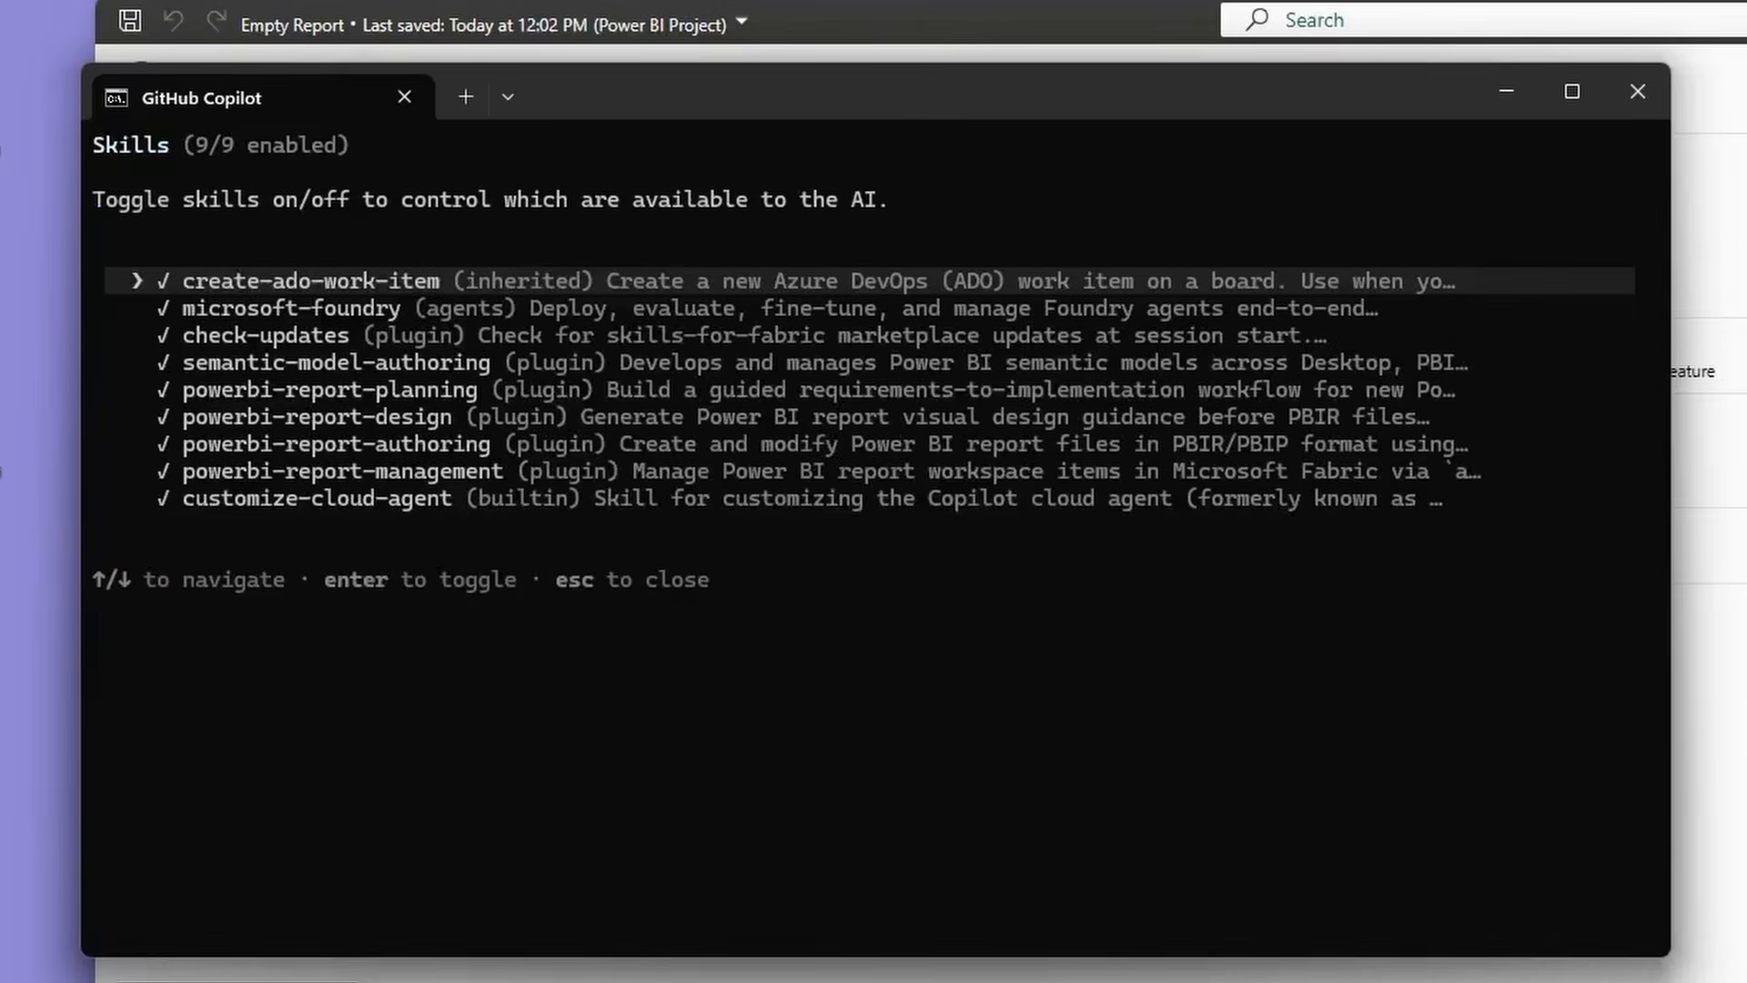
key(Down)
key(Down)
key(Down)
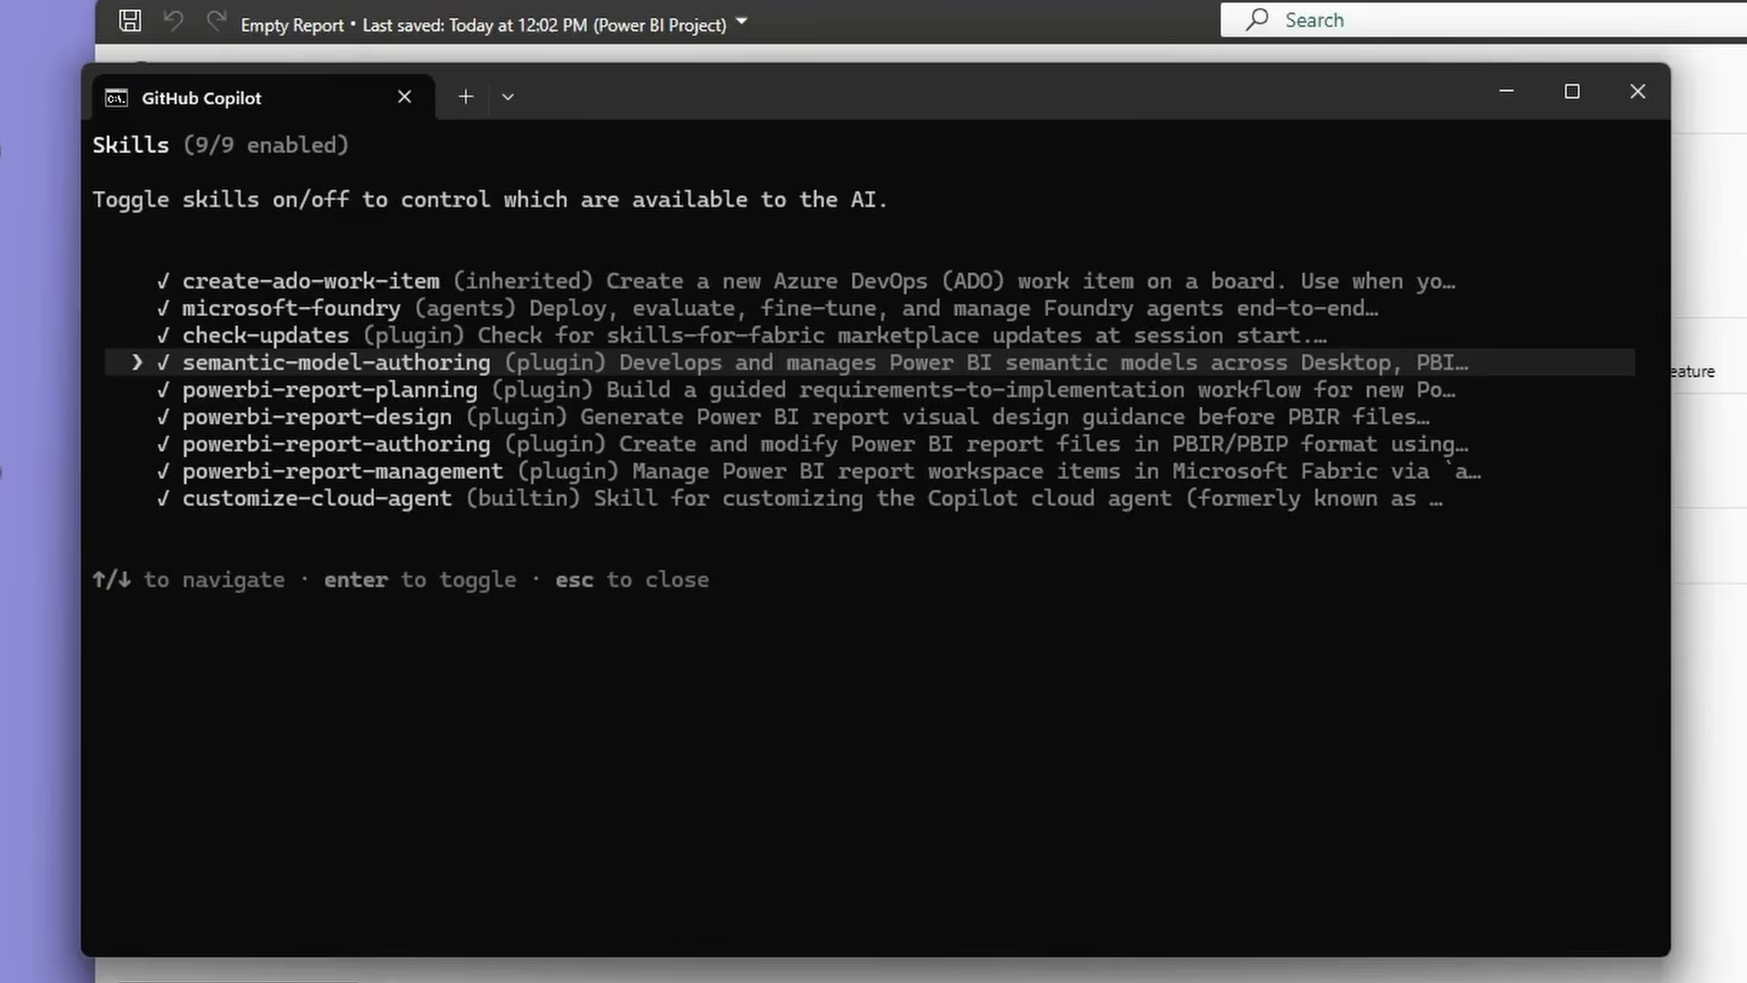
key(Up)
key(Down)
key(Down)
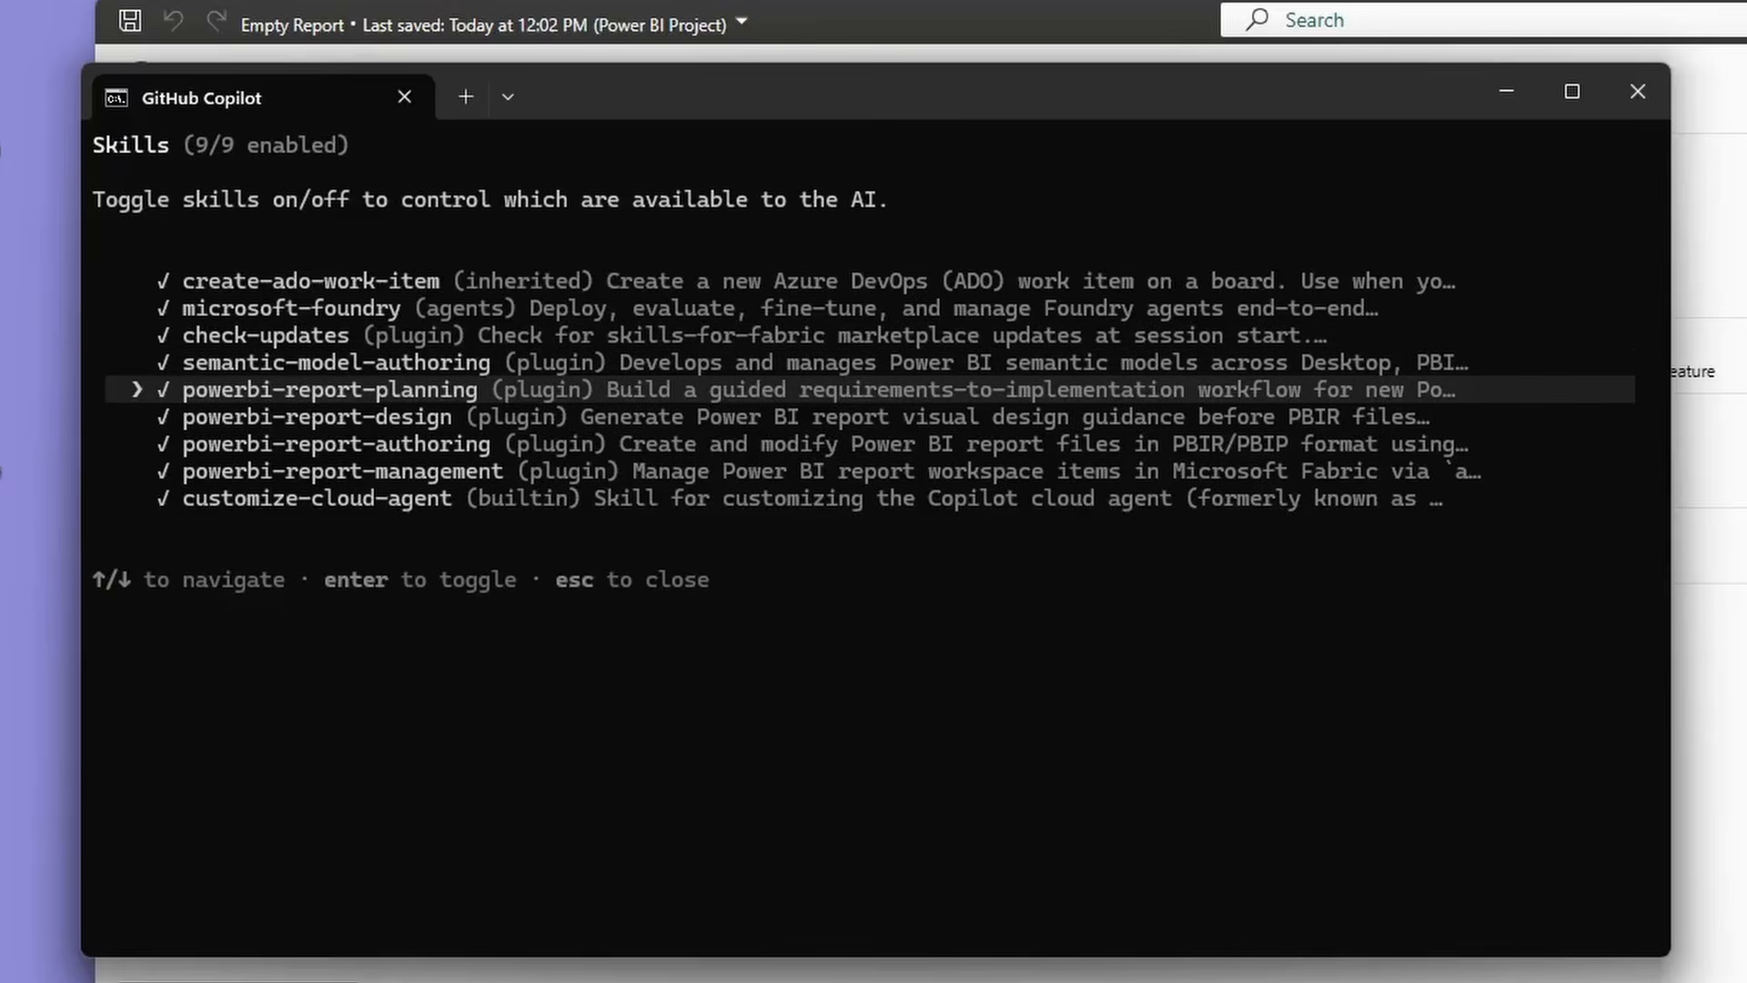
key(Down)
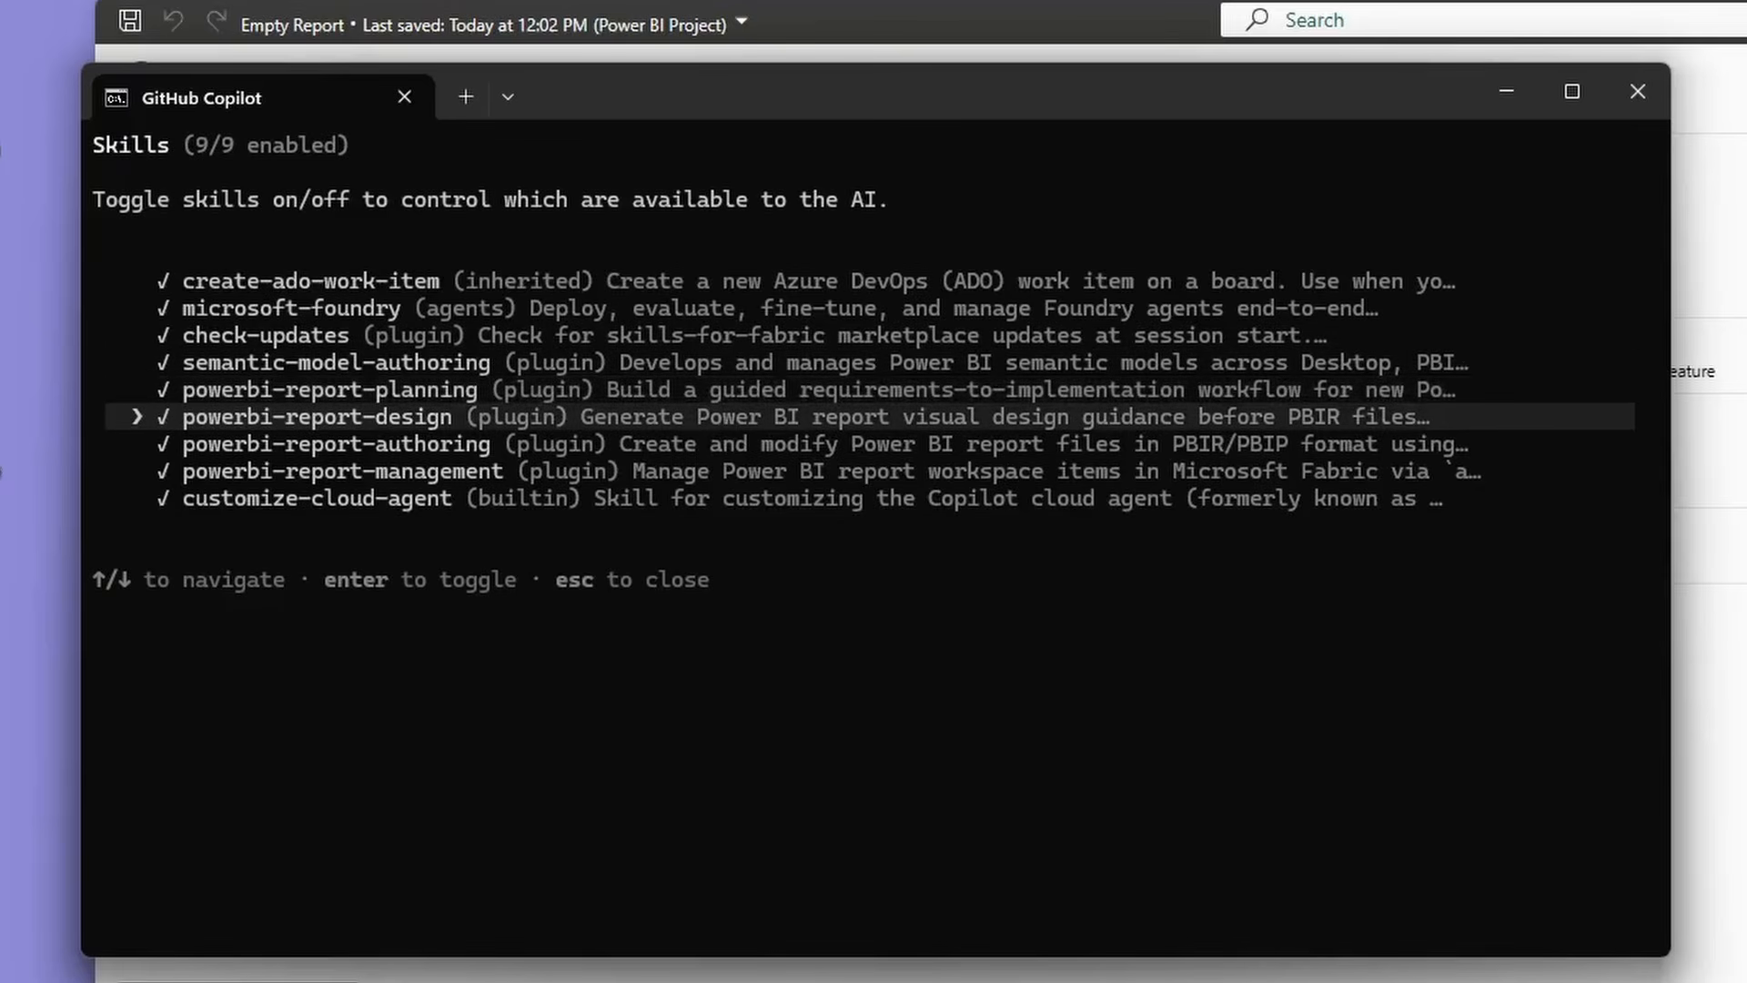
key(Down)
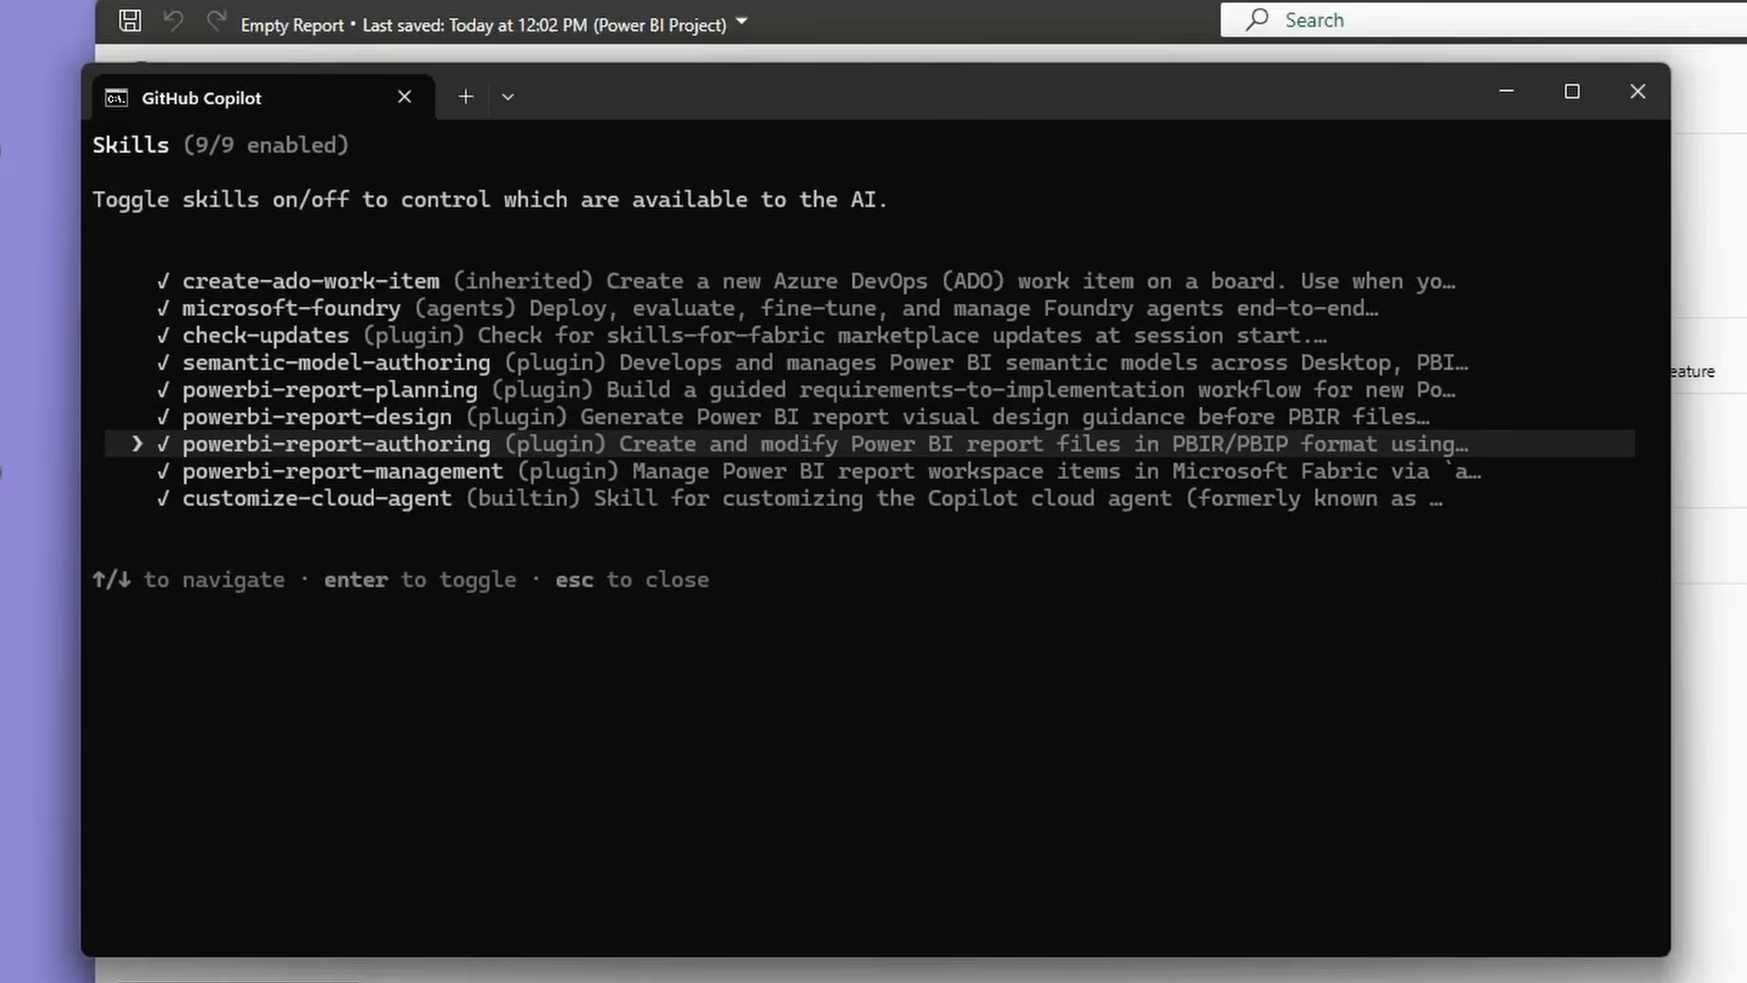
key(Down)
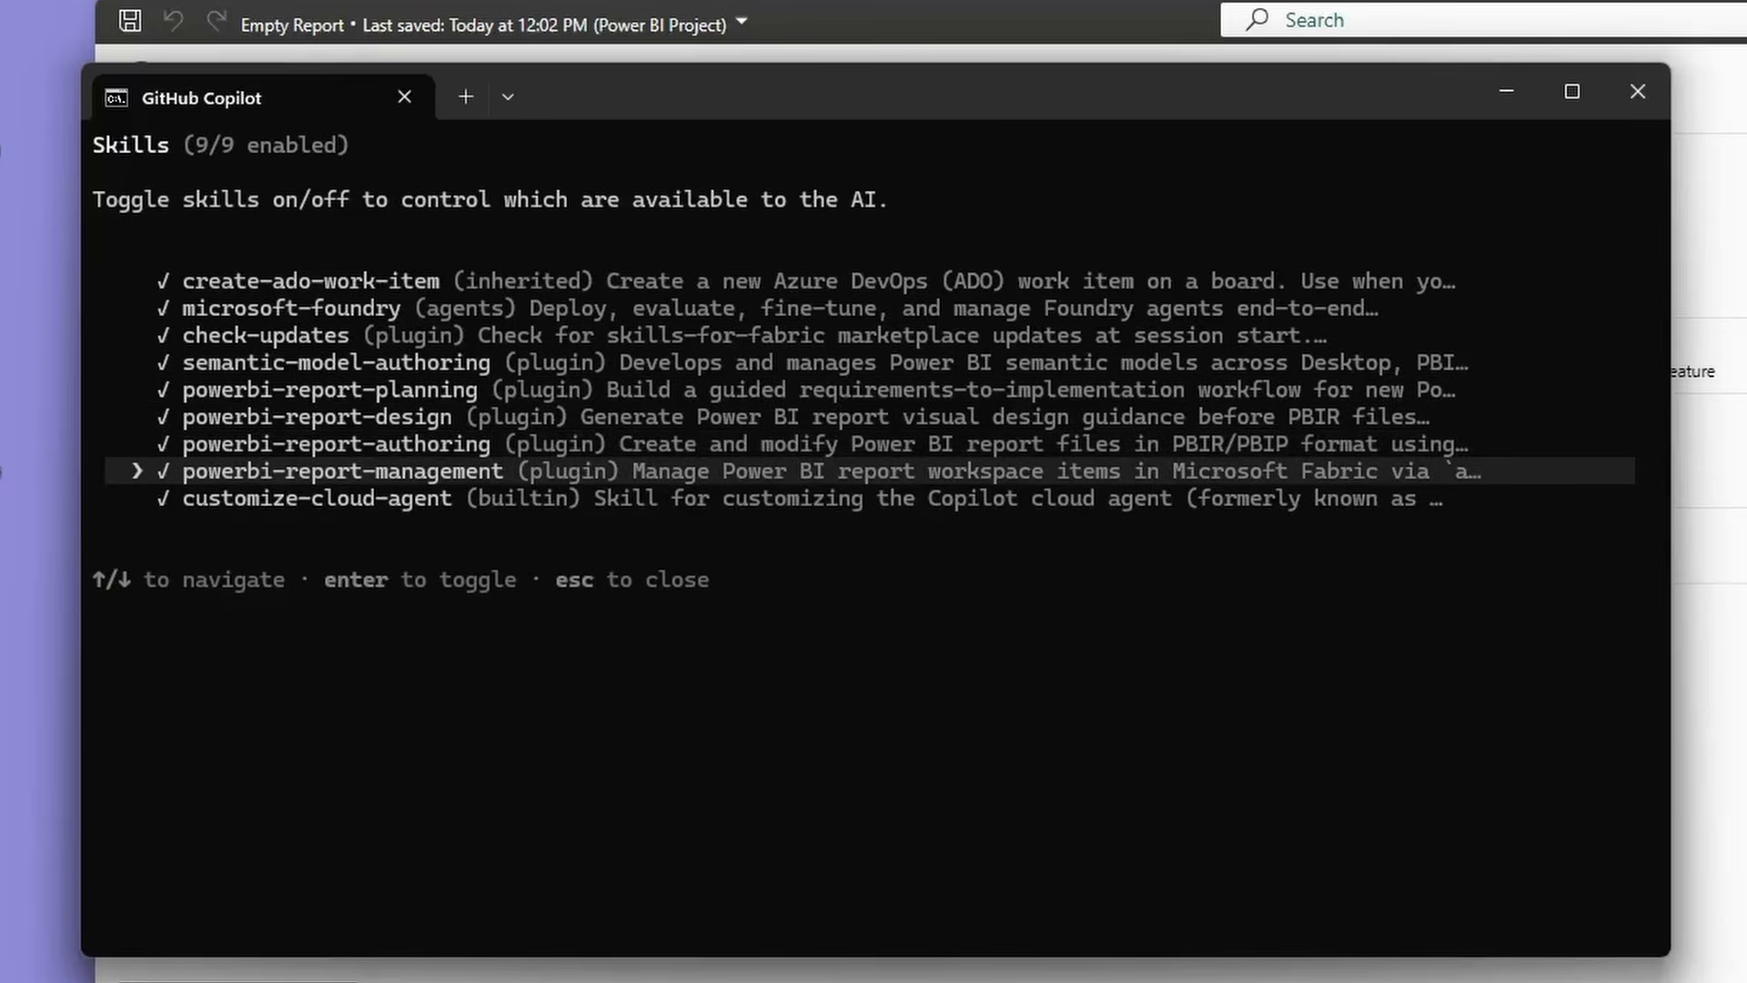
key(Up)
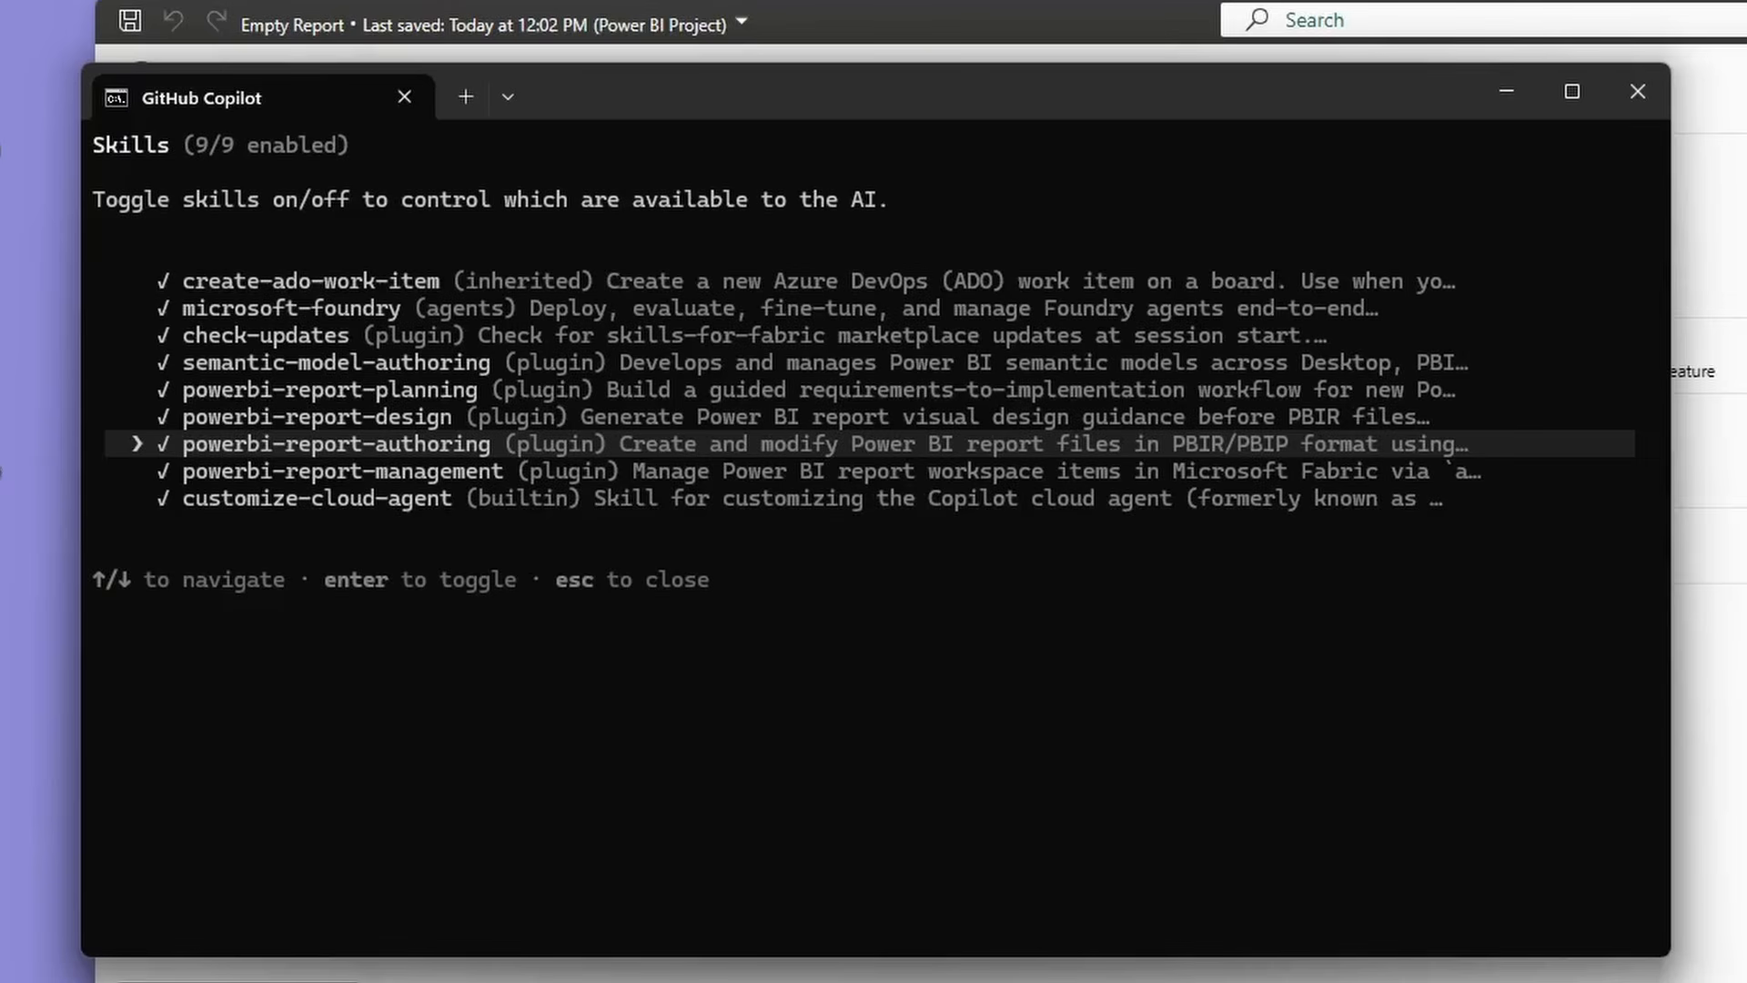
key(Up)
key(Up)
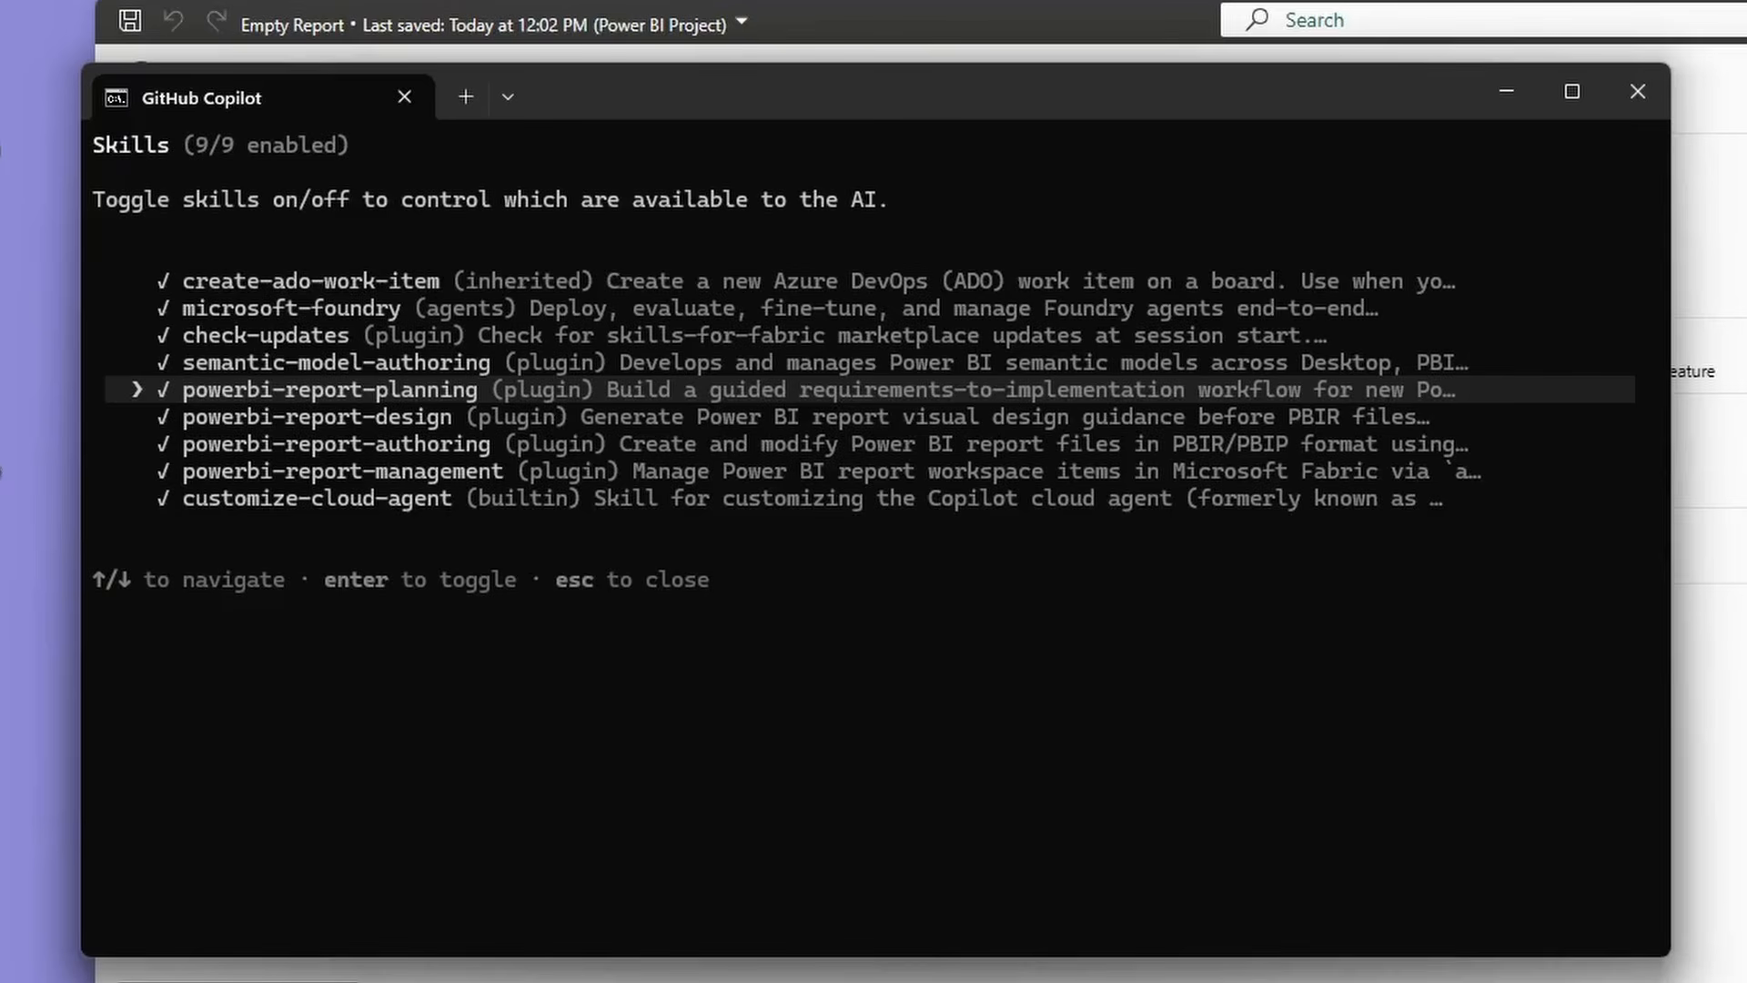
key(Down)
key(Down)
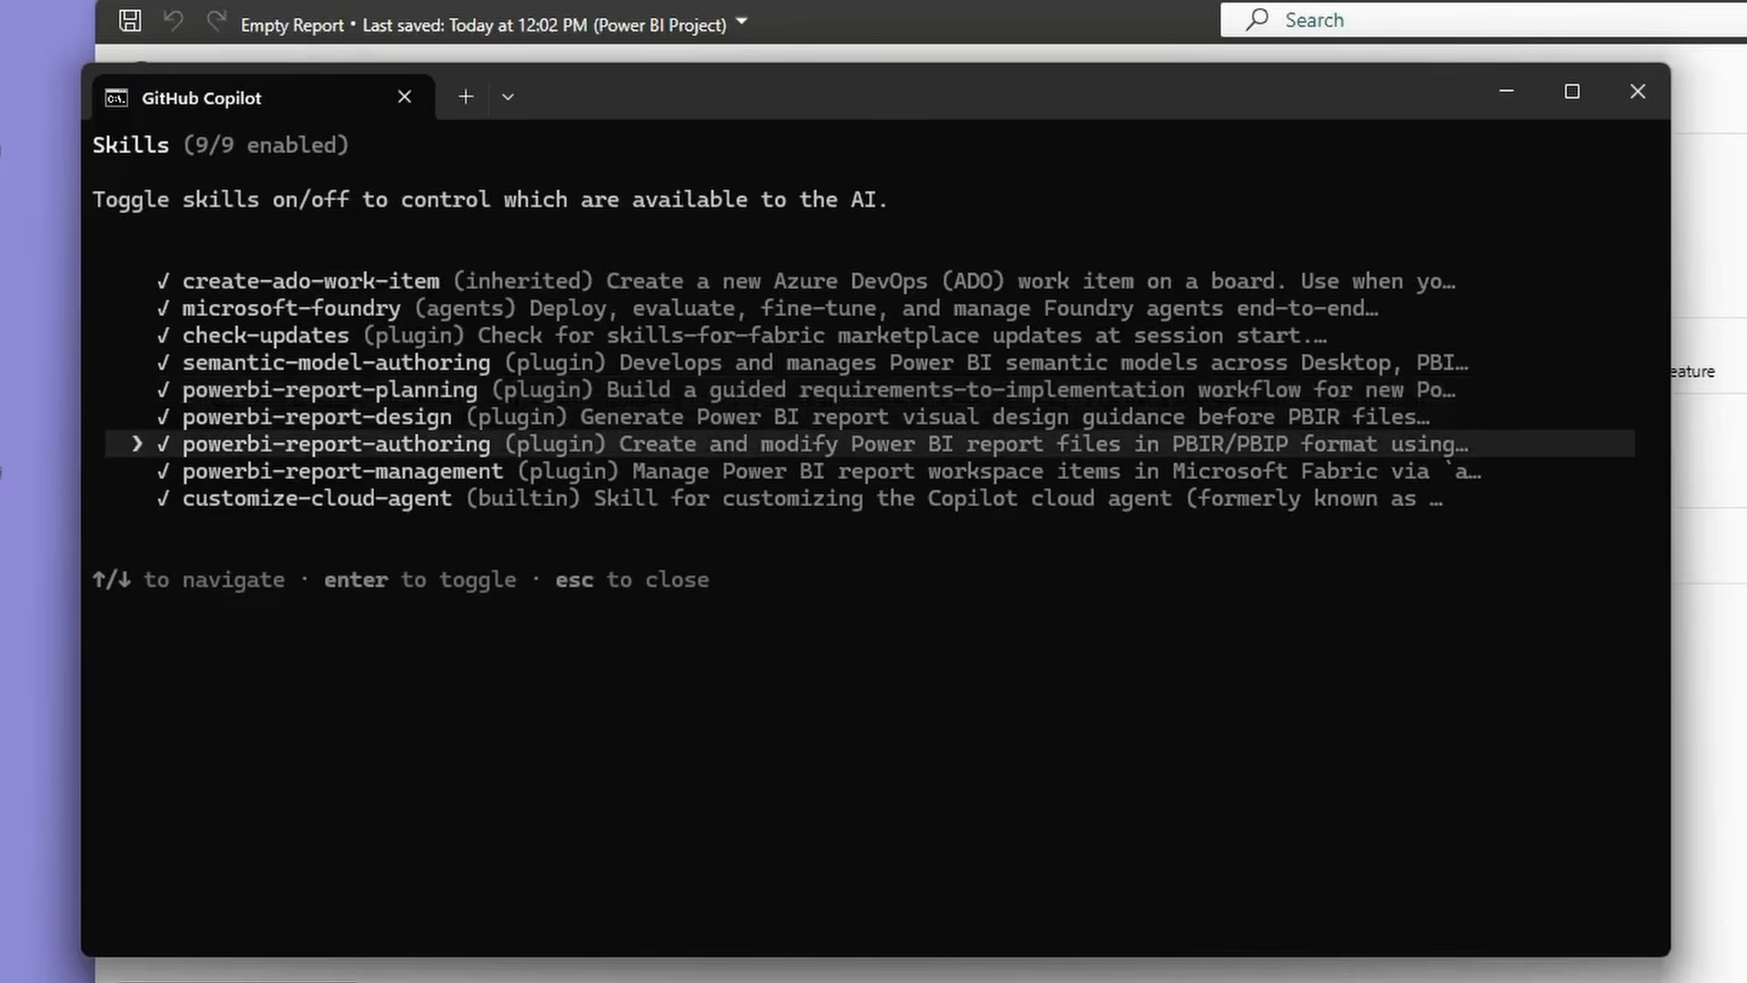
key(Return)
key(Return)
key(Escape)
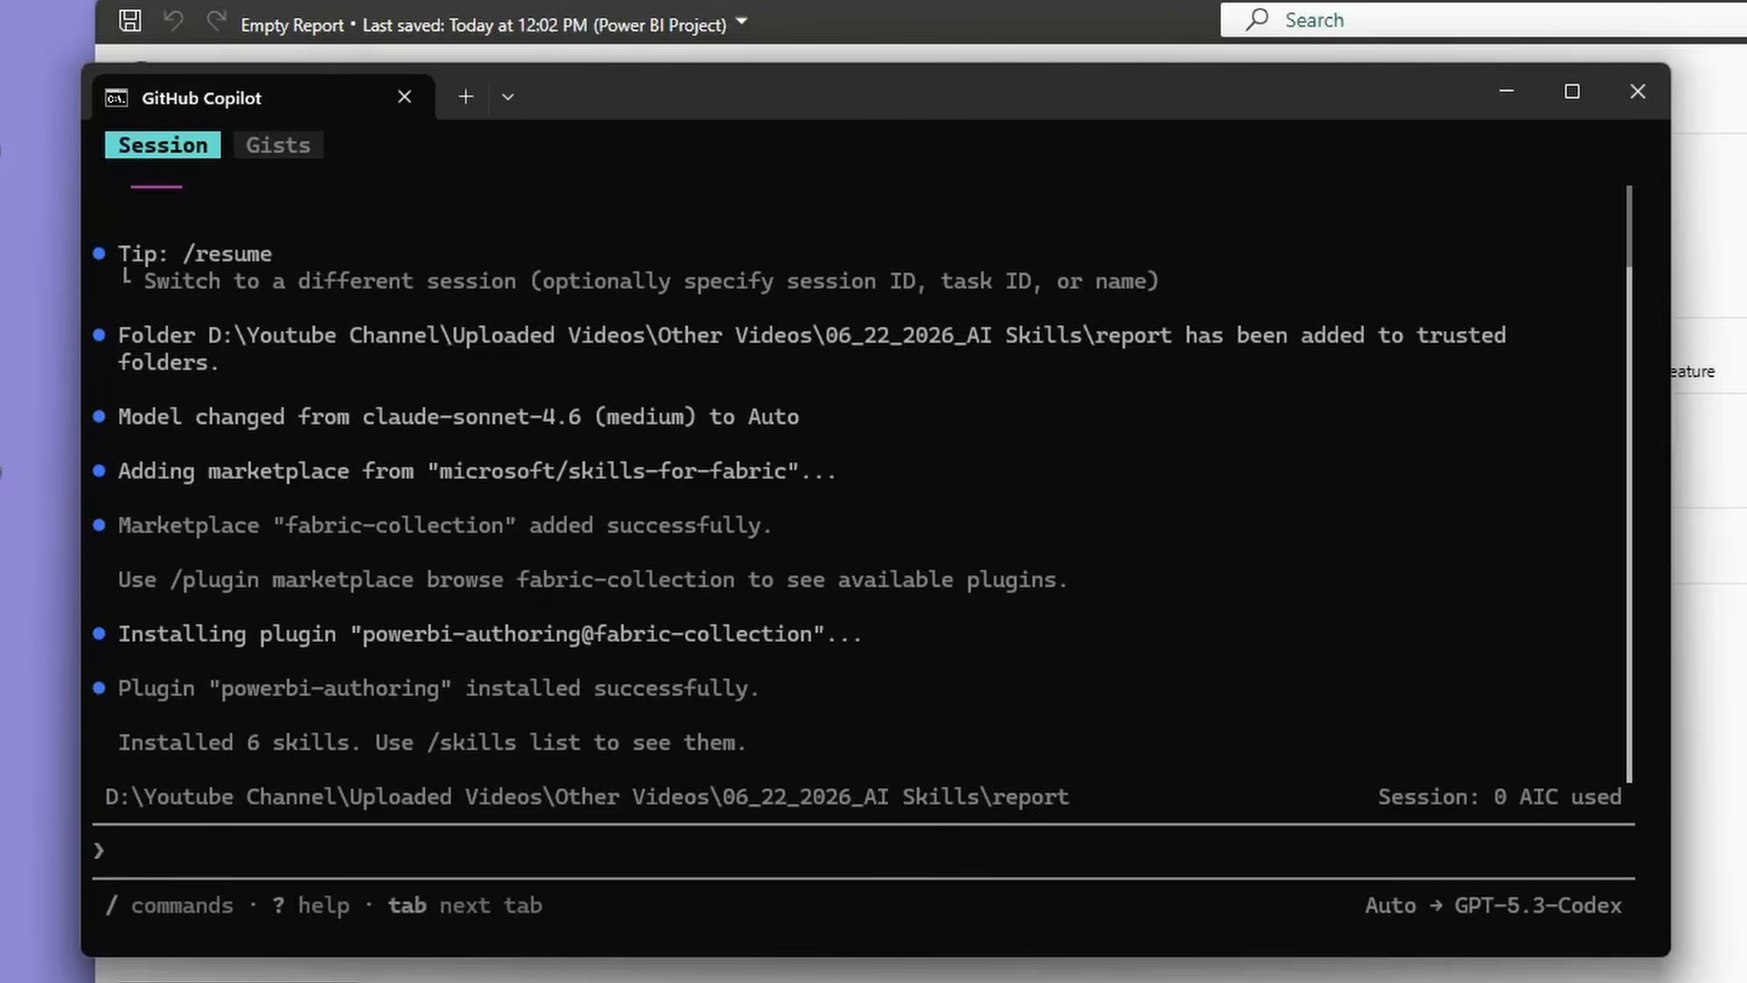
Run the powerbi-report-authoring skill from the powerbi-authoring plugin as a slash command
text(/power)
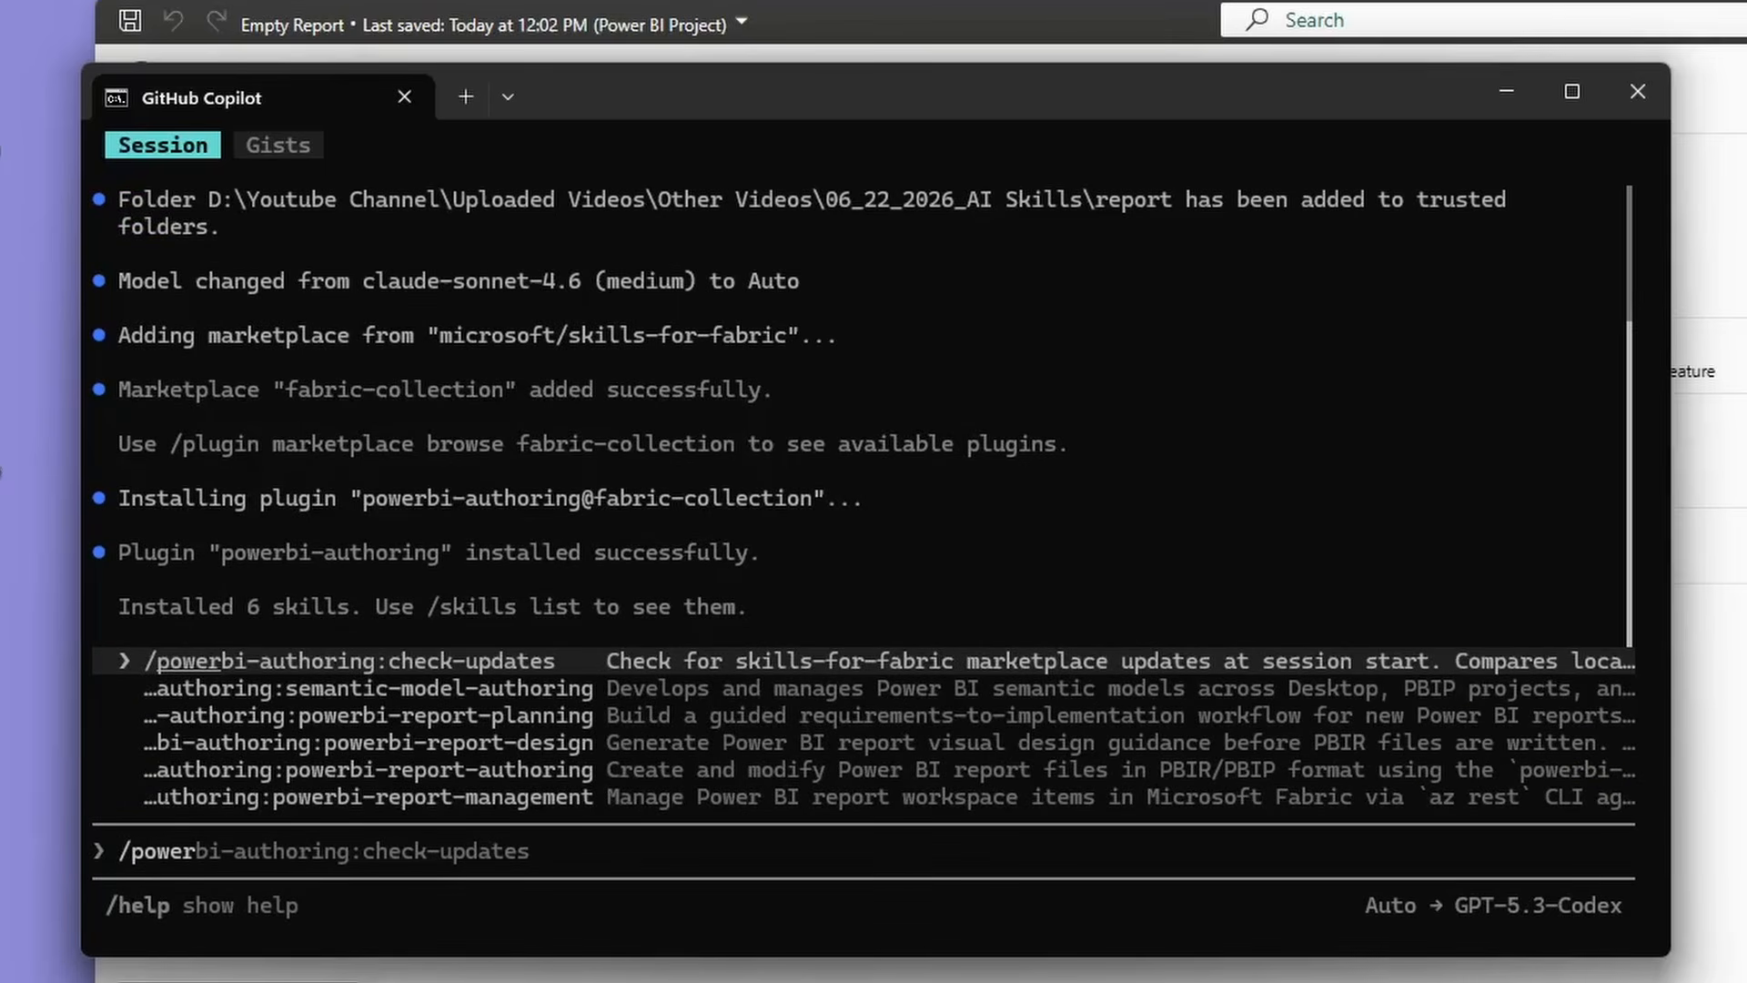
text(bi-report)
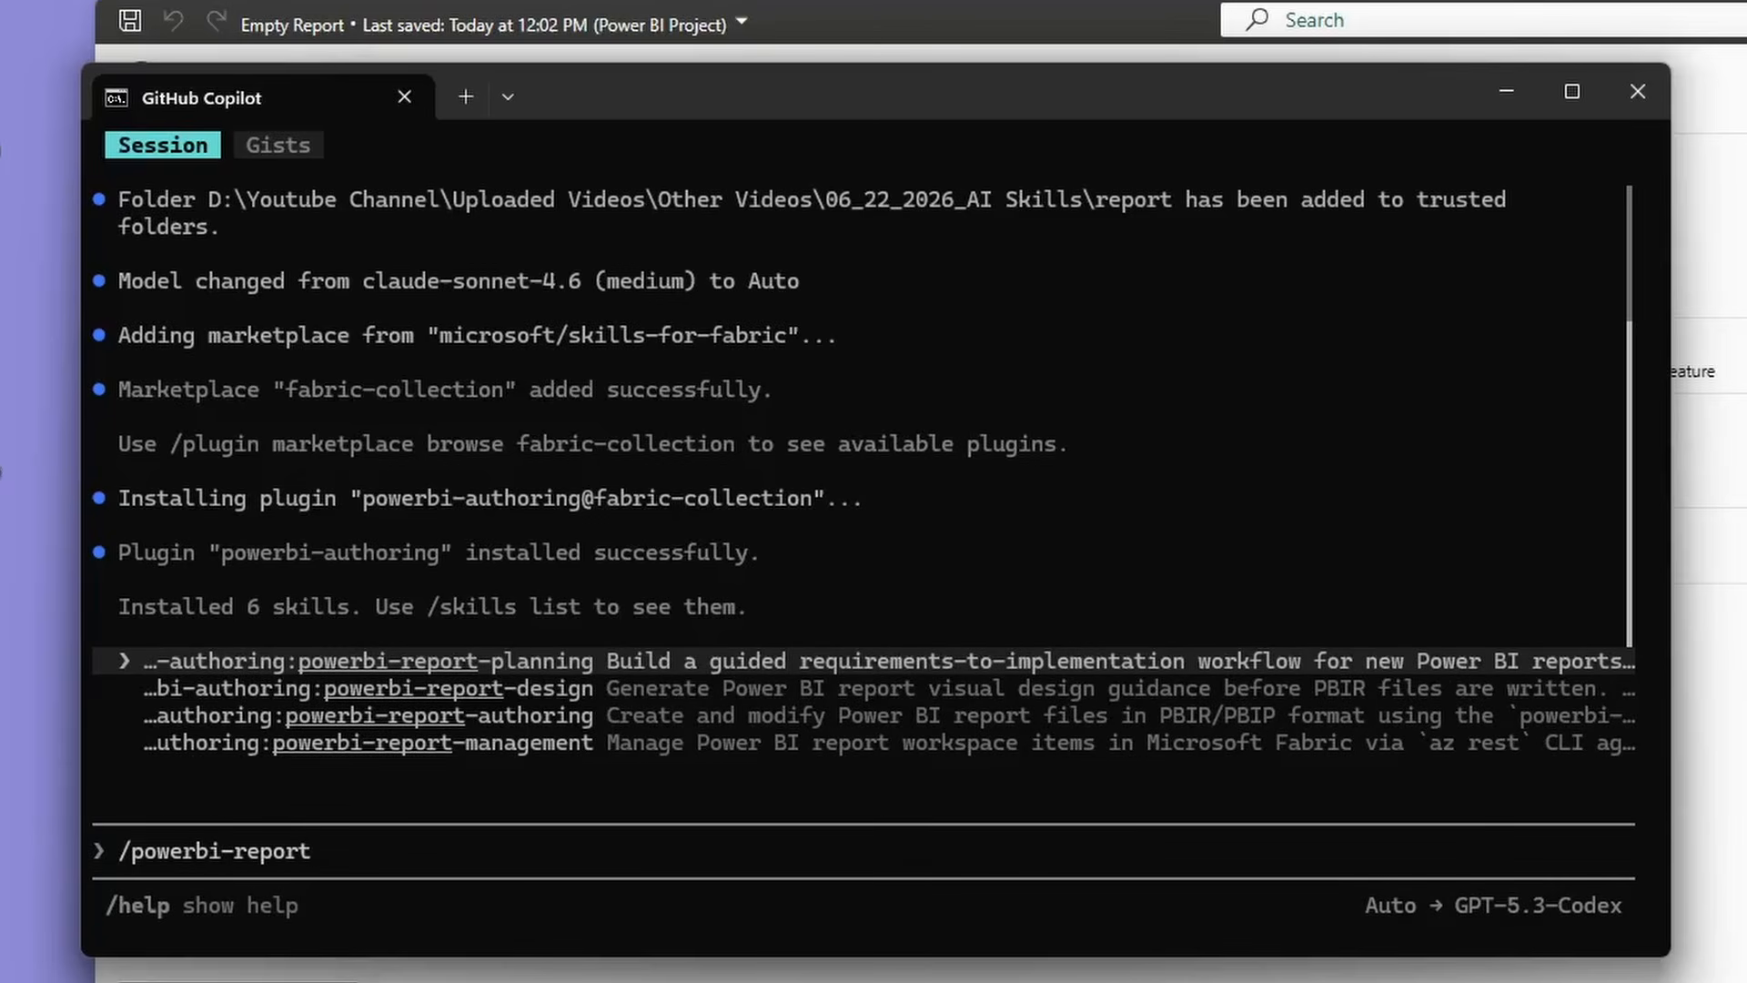
key(Down)
key(Down)
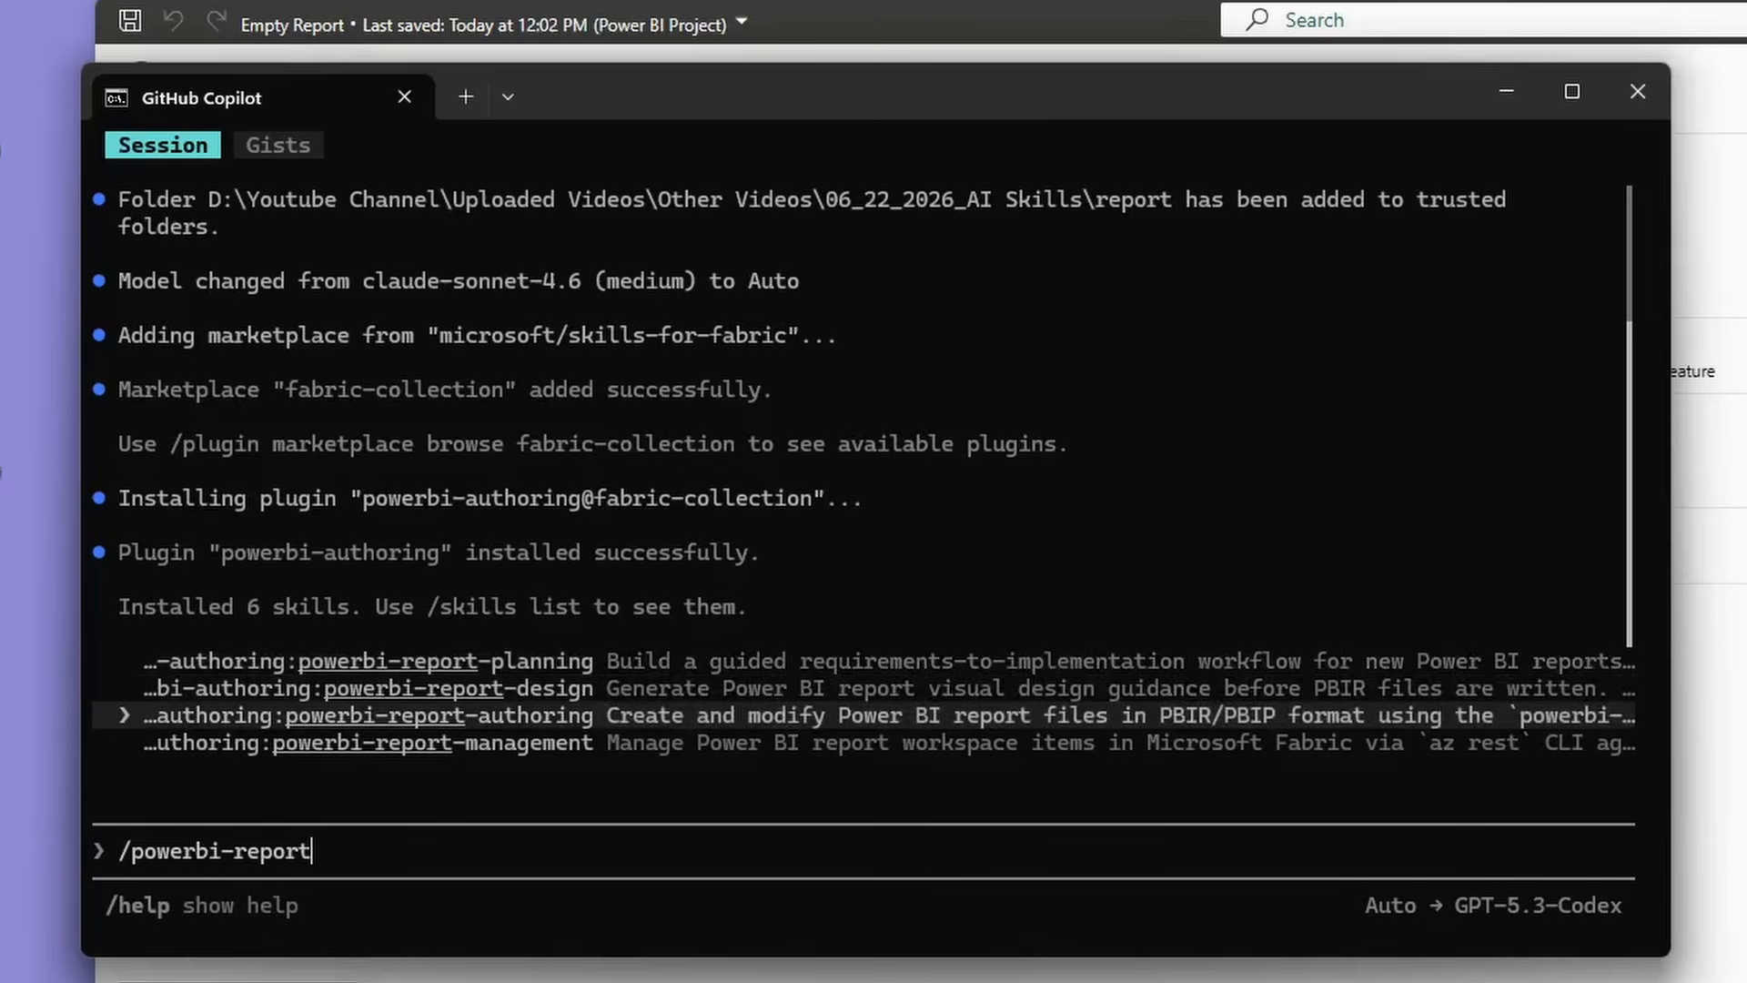
key(Return)
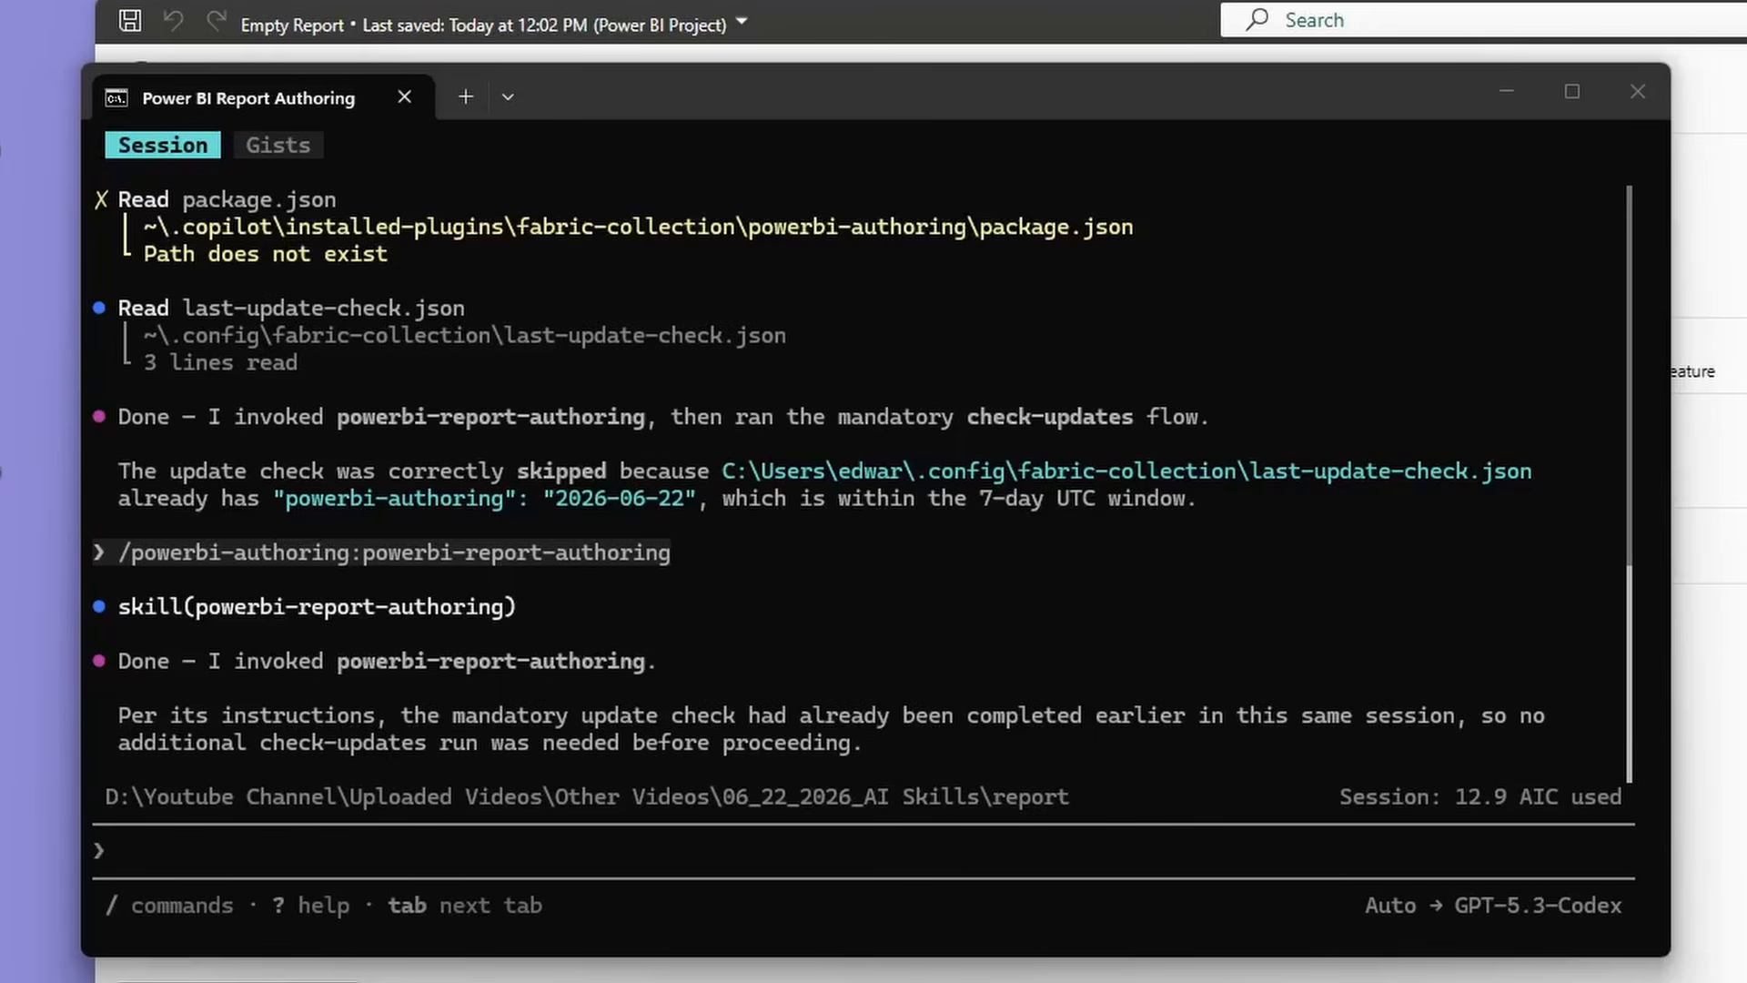
Begin a new prompt with the completed skill command /powerbi-authoring:powerbi-report-authoring, without submitting it
click(188, 848)
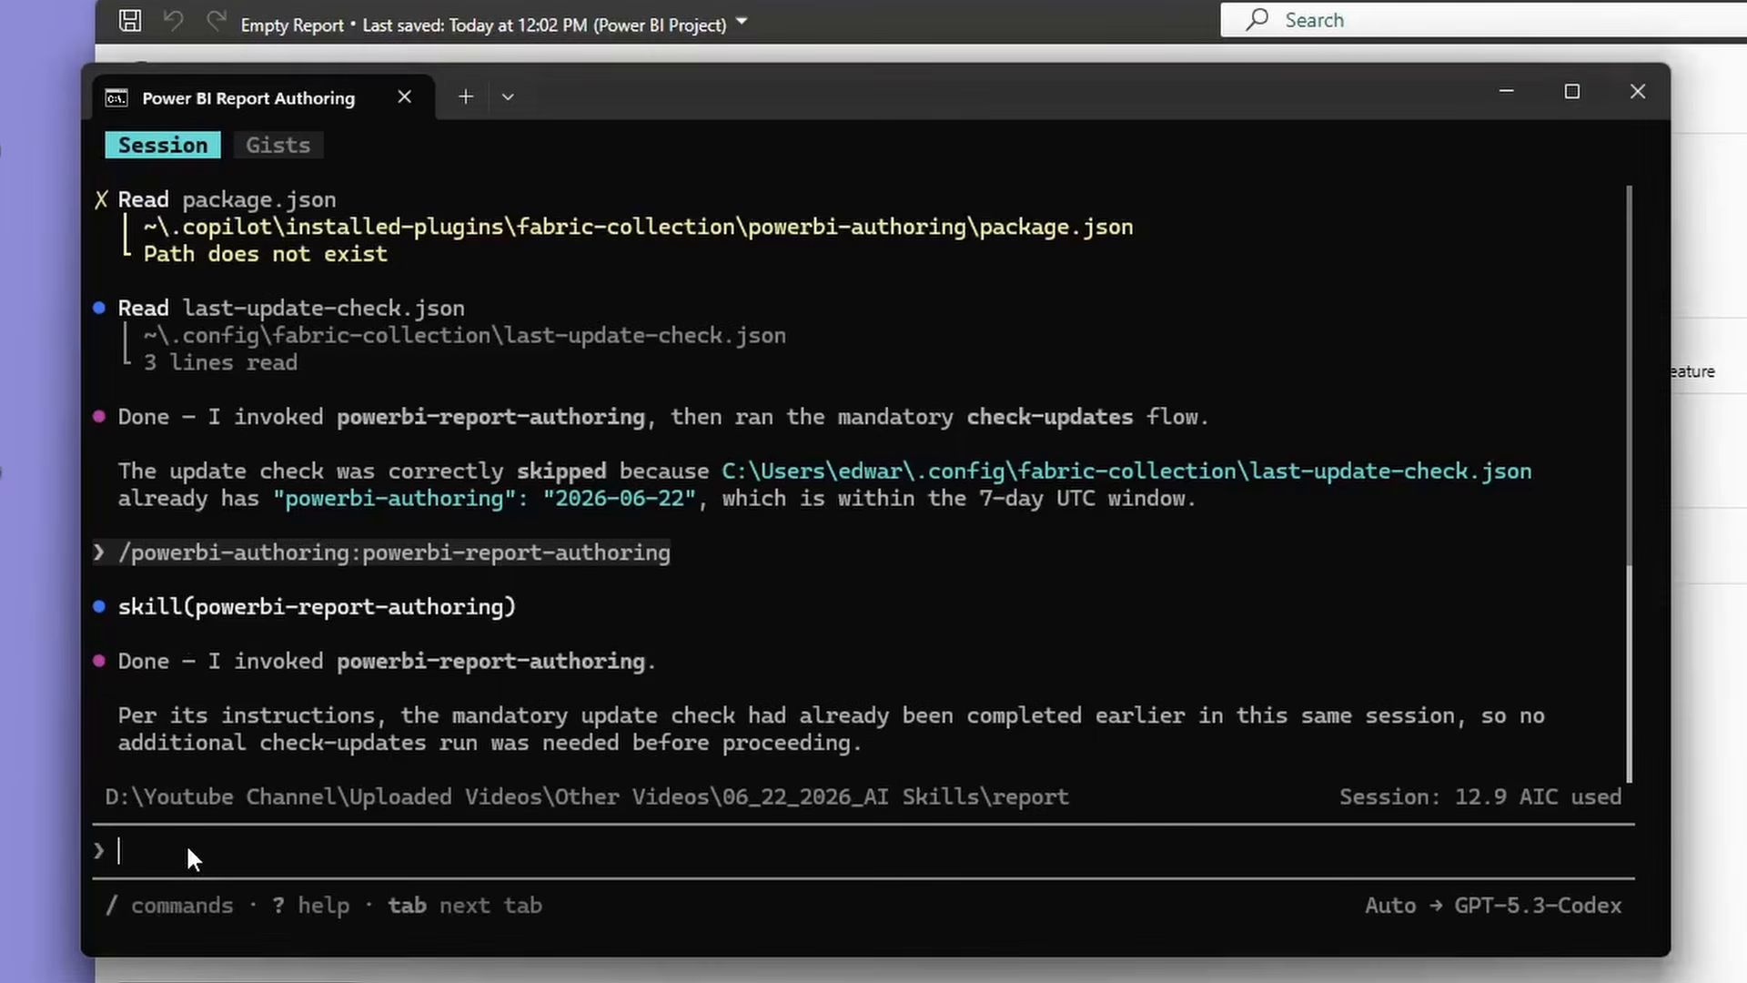
text(/pb)
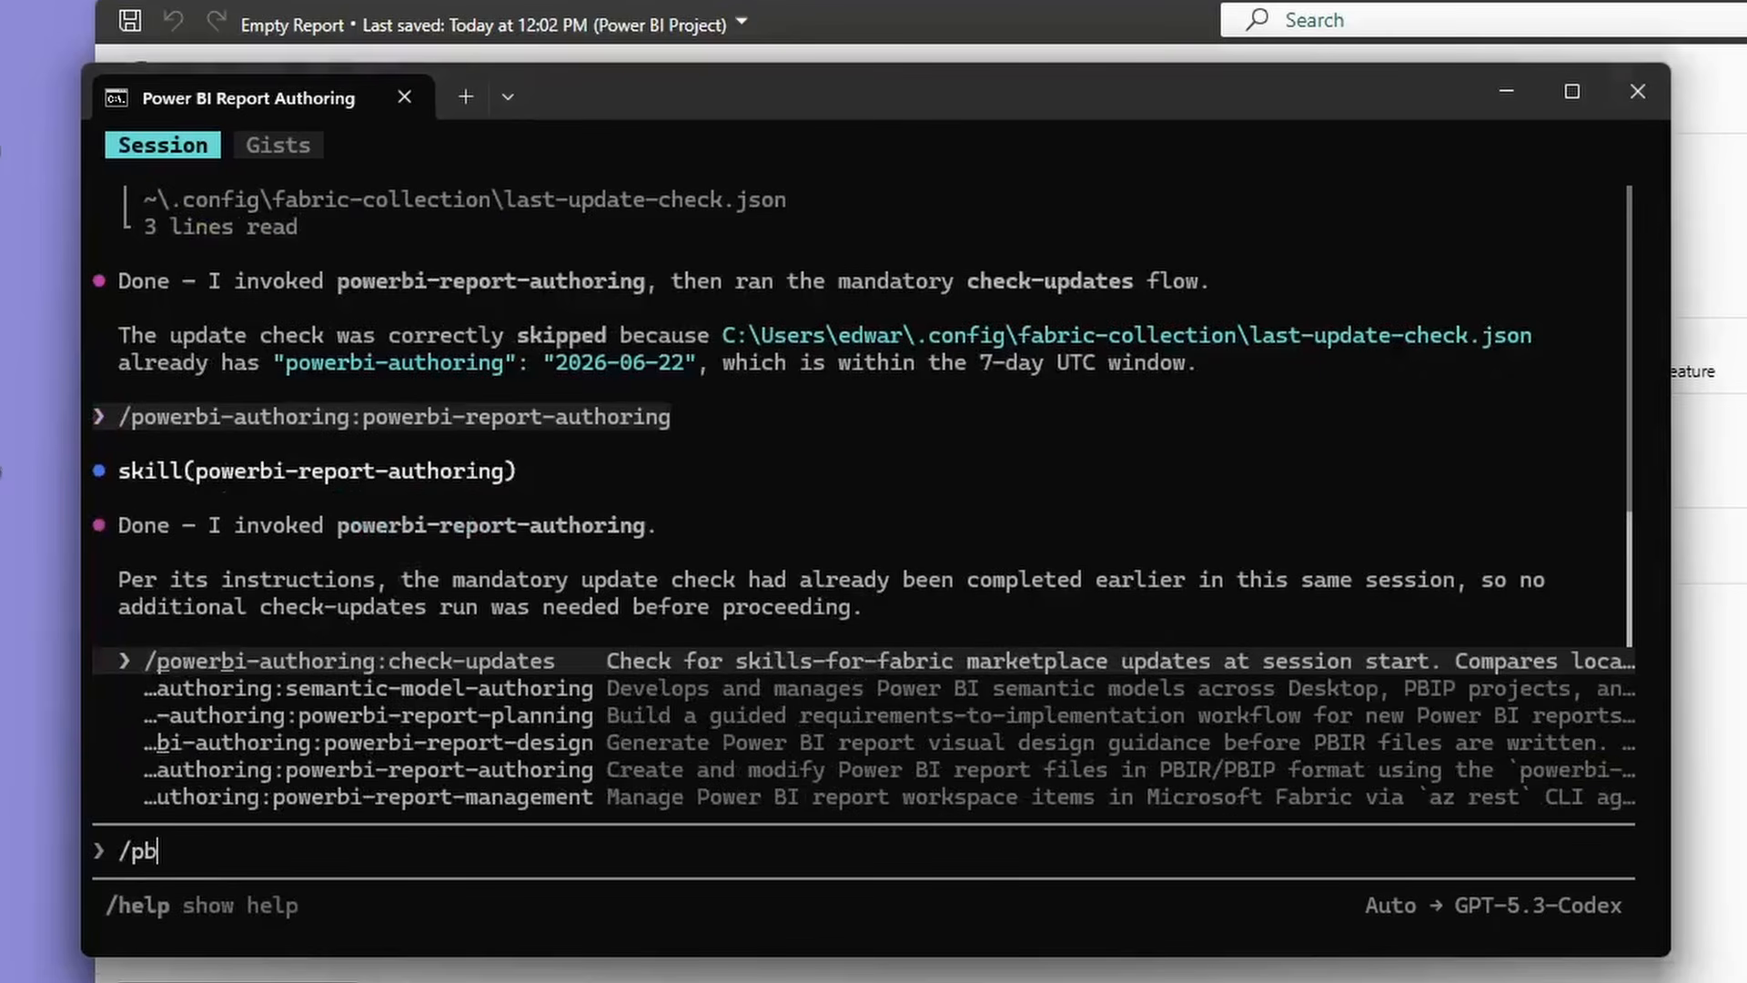
key(BackSpace)
text(ower)
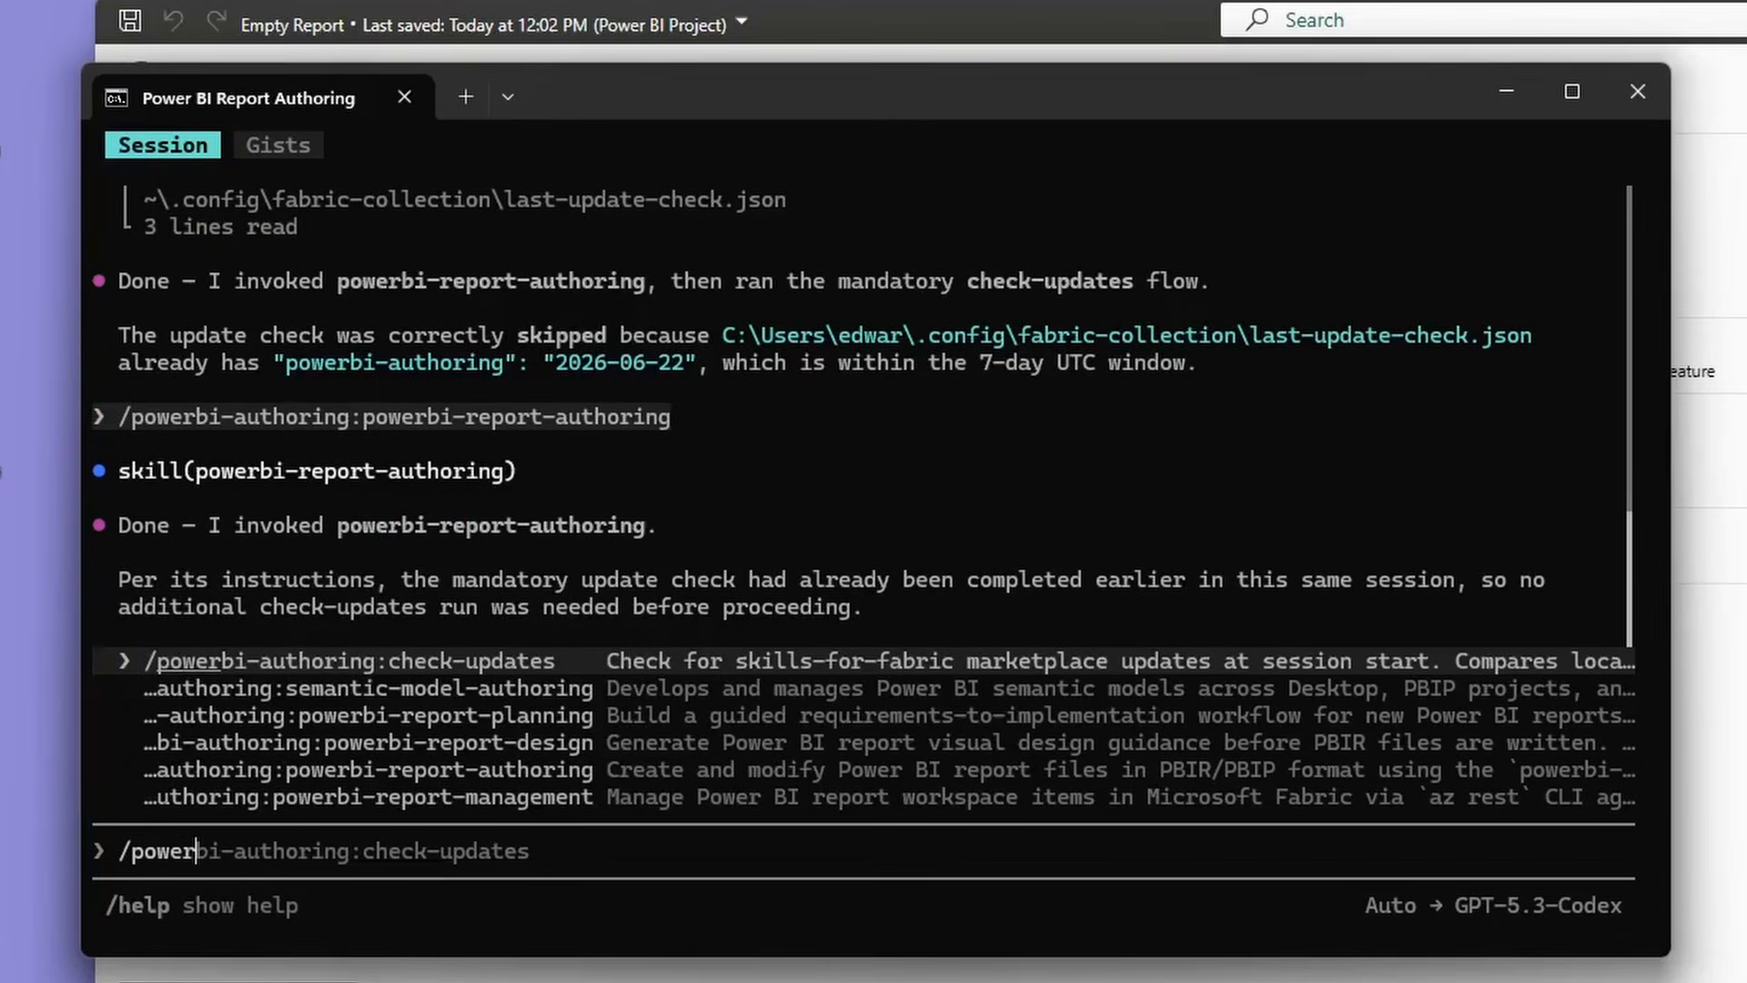
text(bi-report)
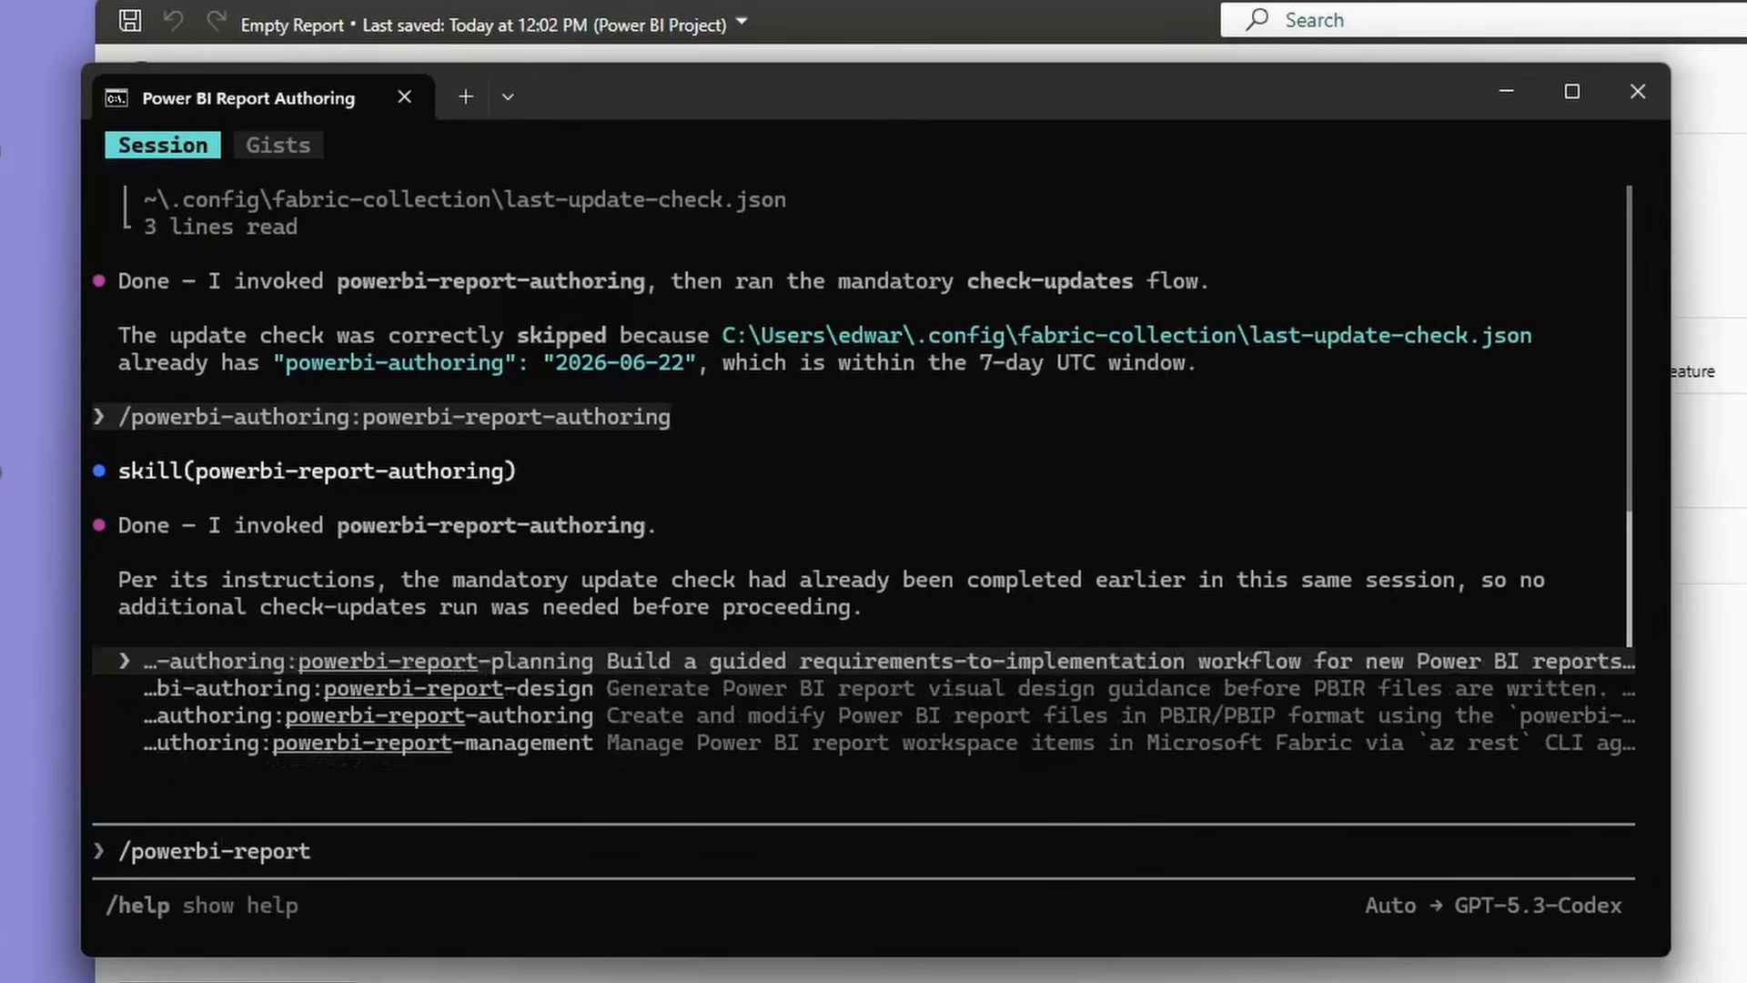
key(Down)
key(Tab)
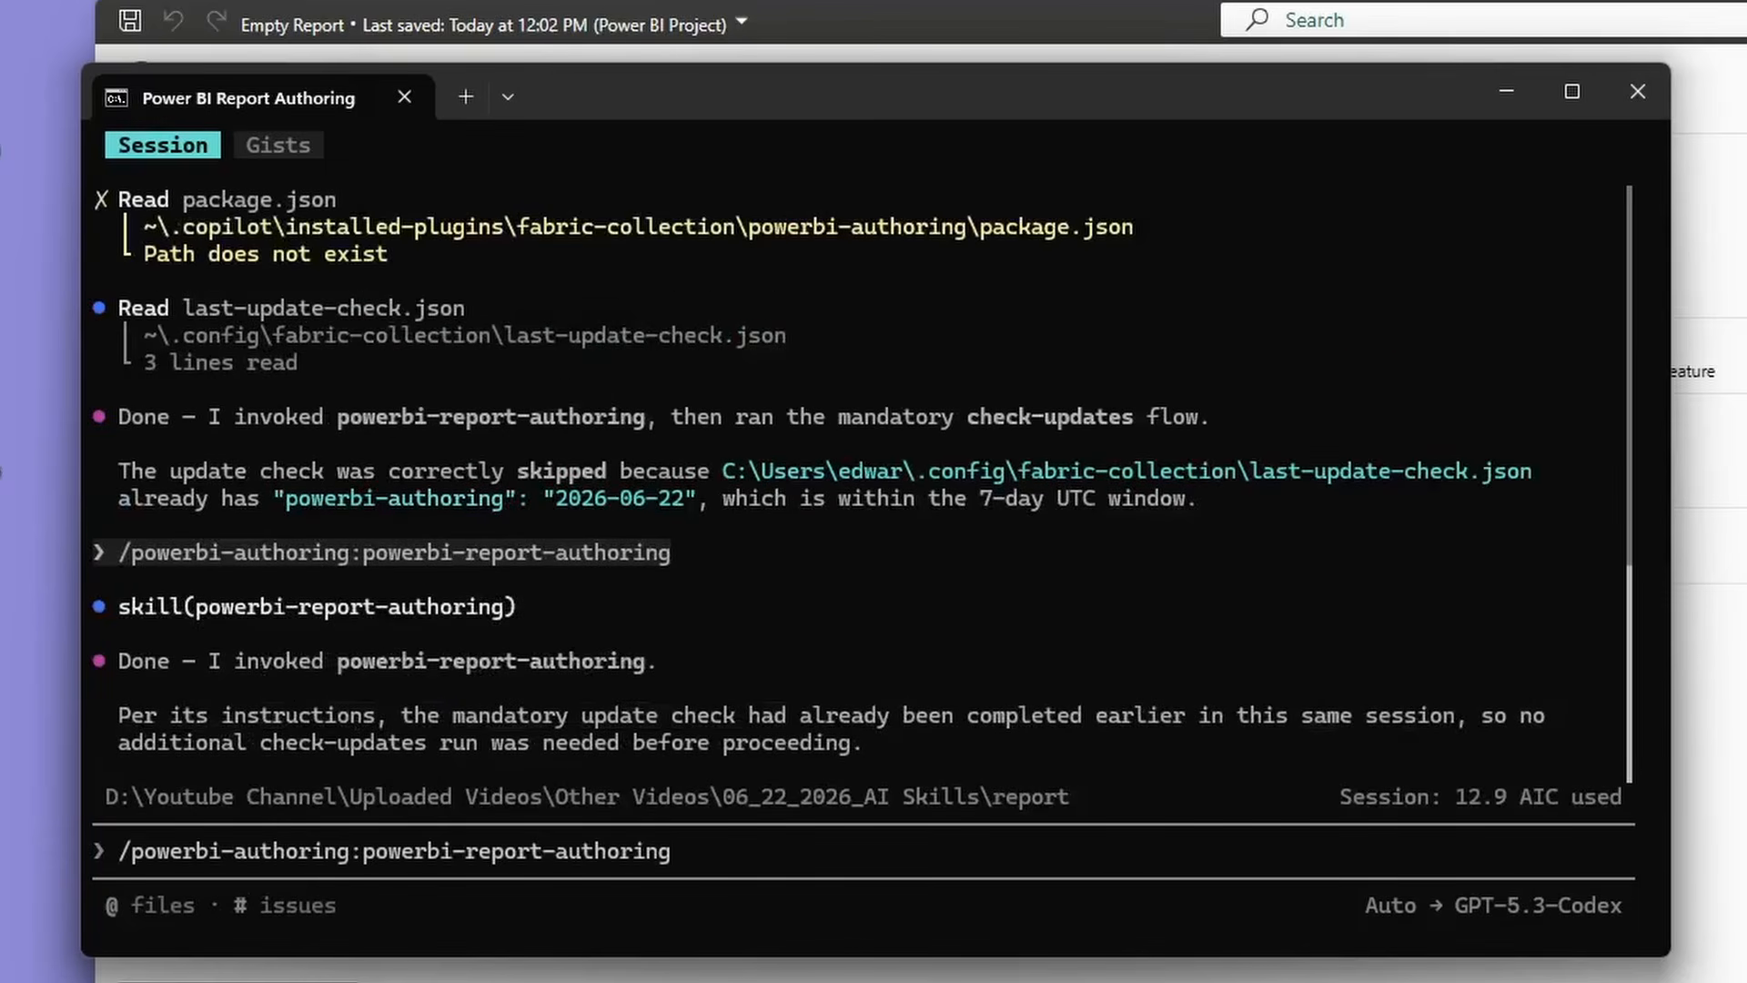
Complete and submit the prompt with "to add a home page to the current pbip file in the director that is open right now"
text(to add a home page to t)
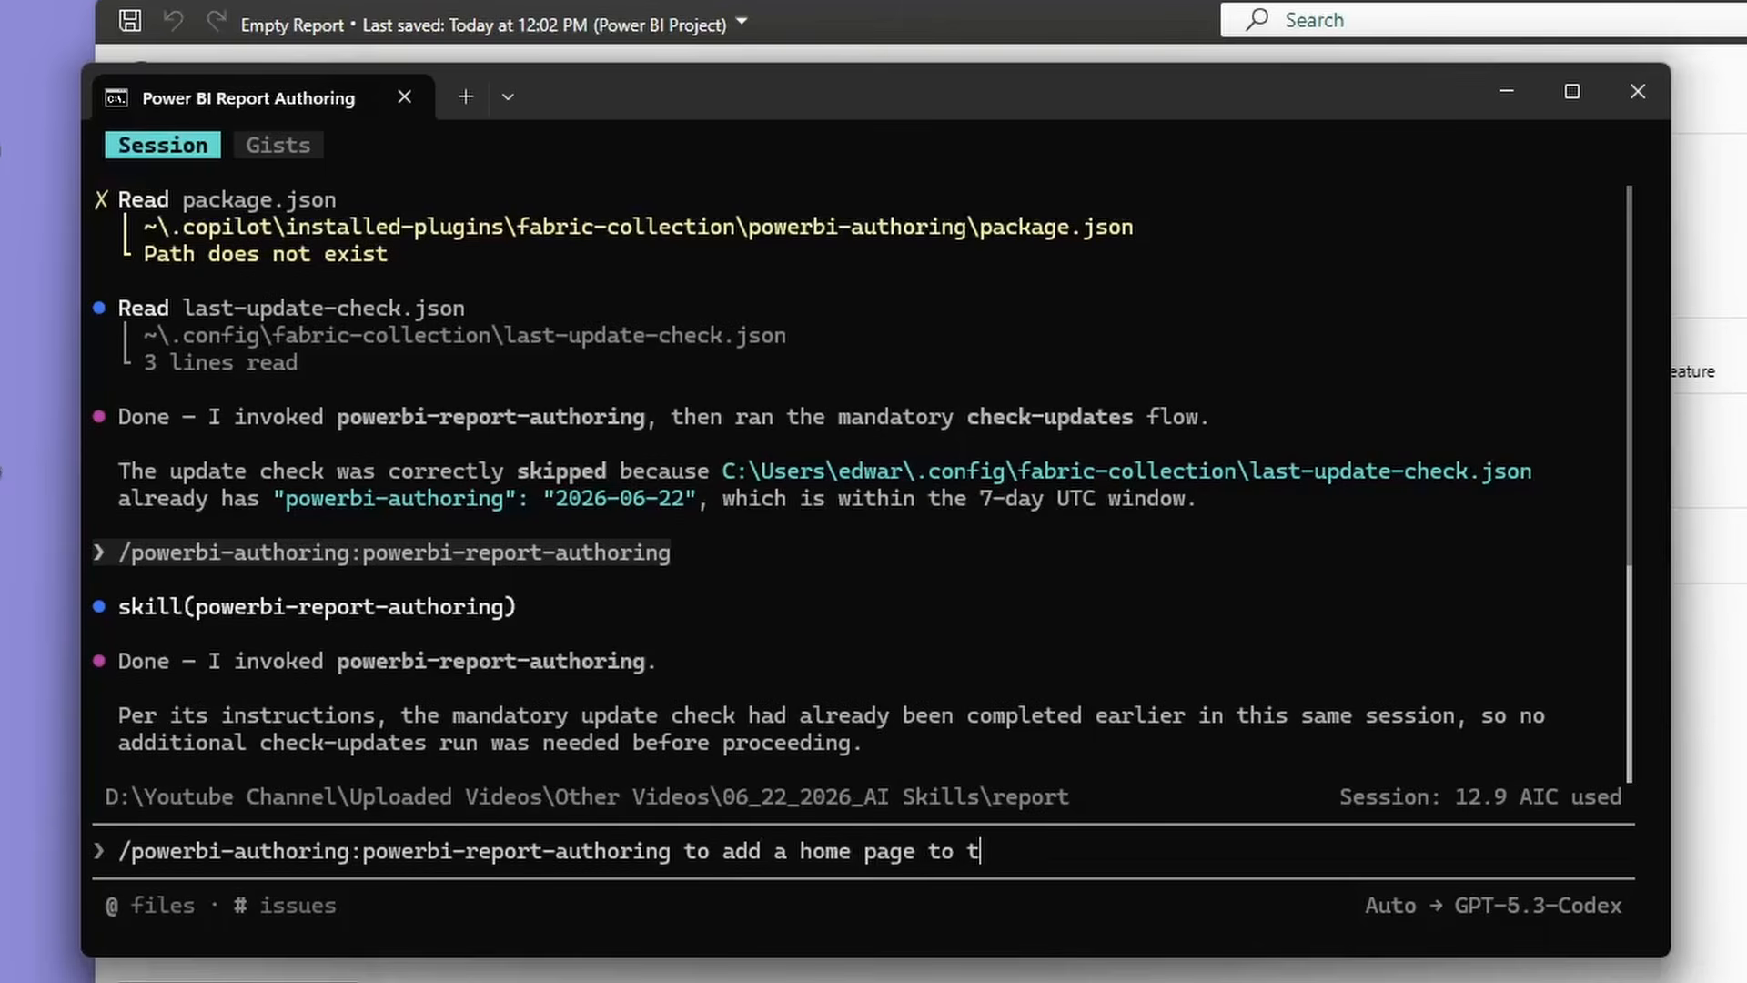
text(he current pbib)
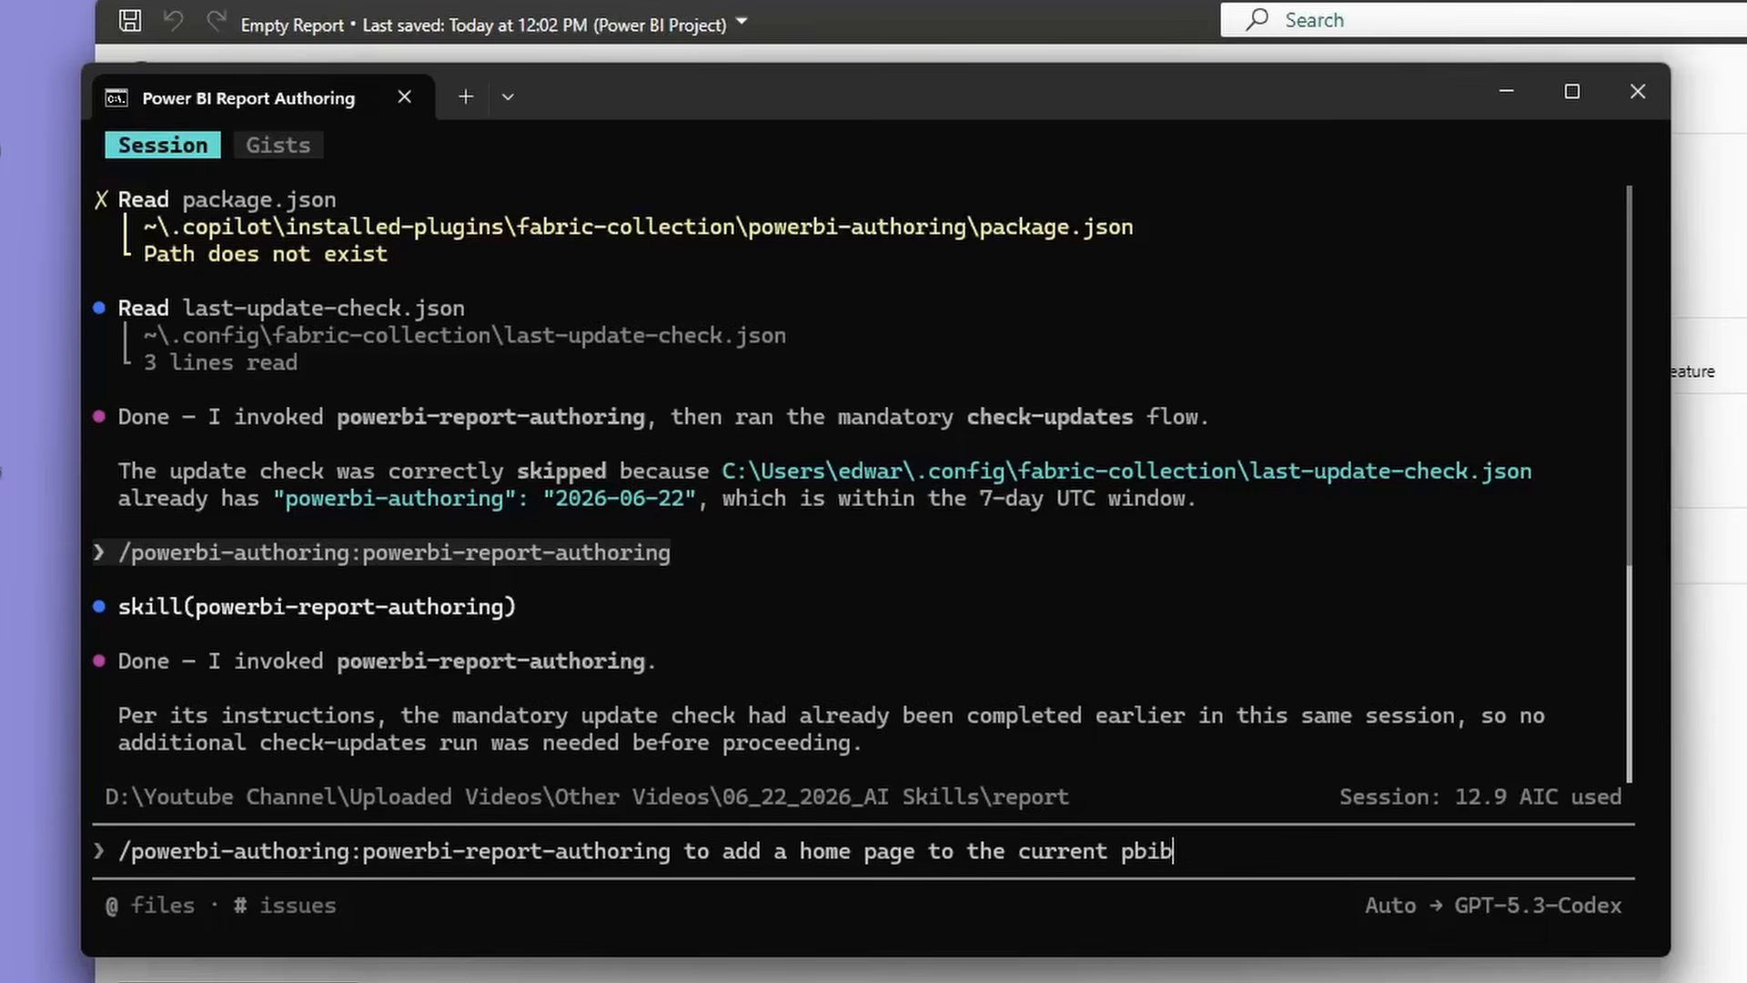
key(BackSpace)
text(p file in the direc)
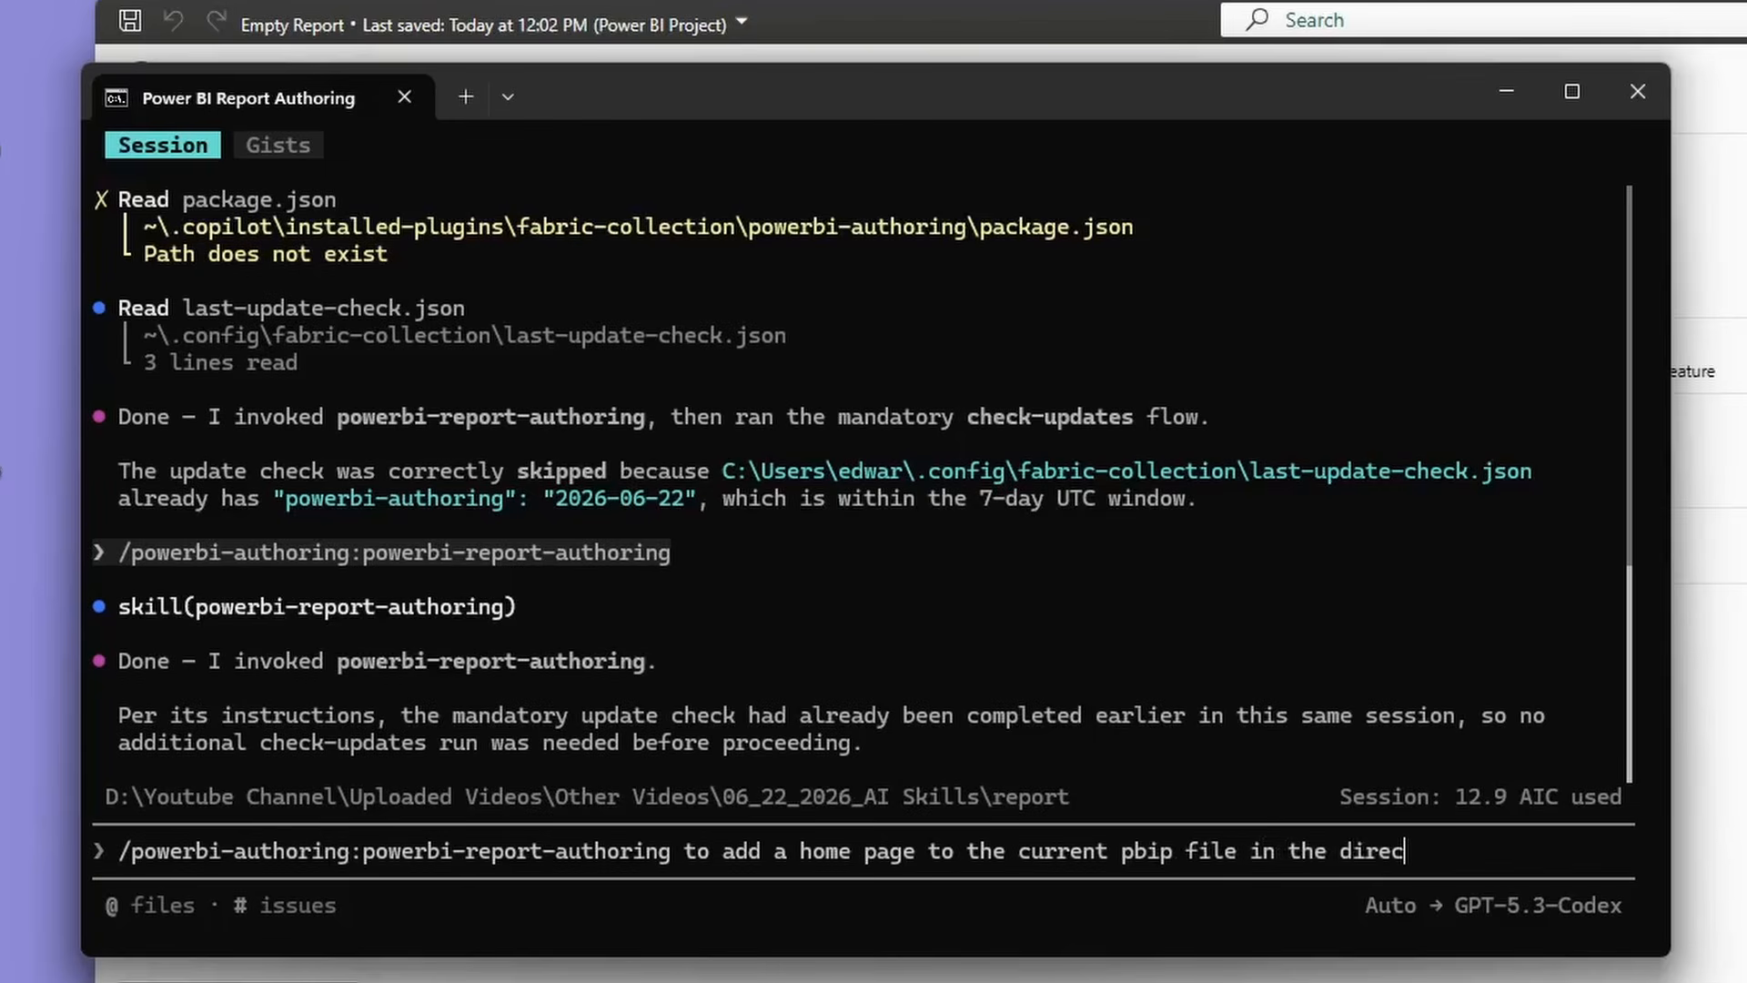
text(tor that is open )
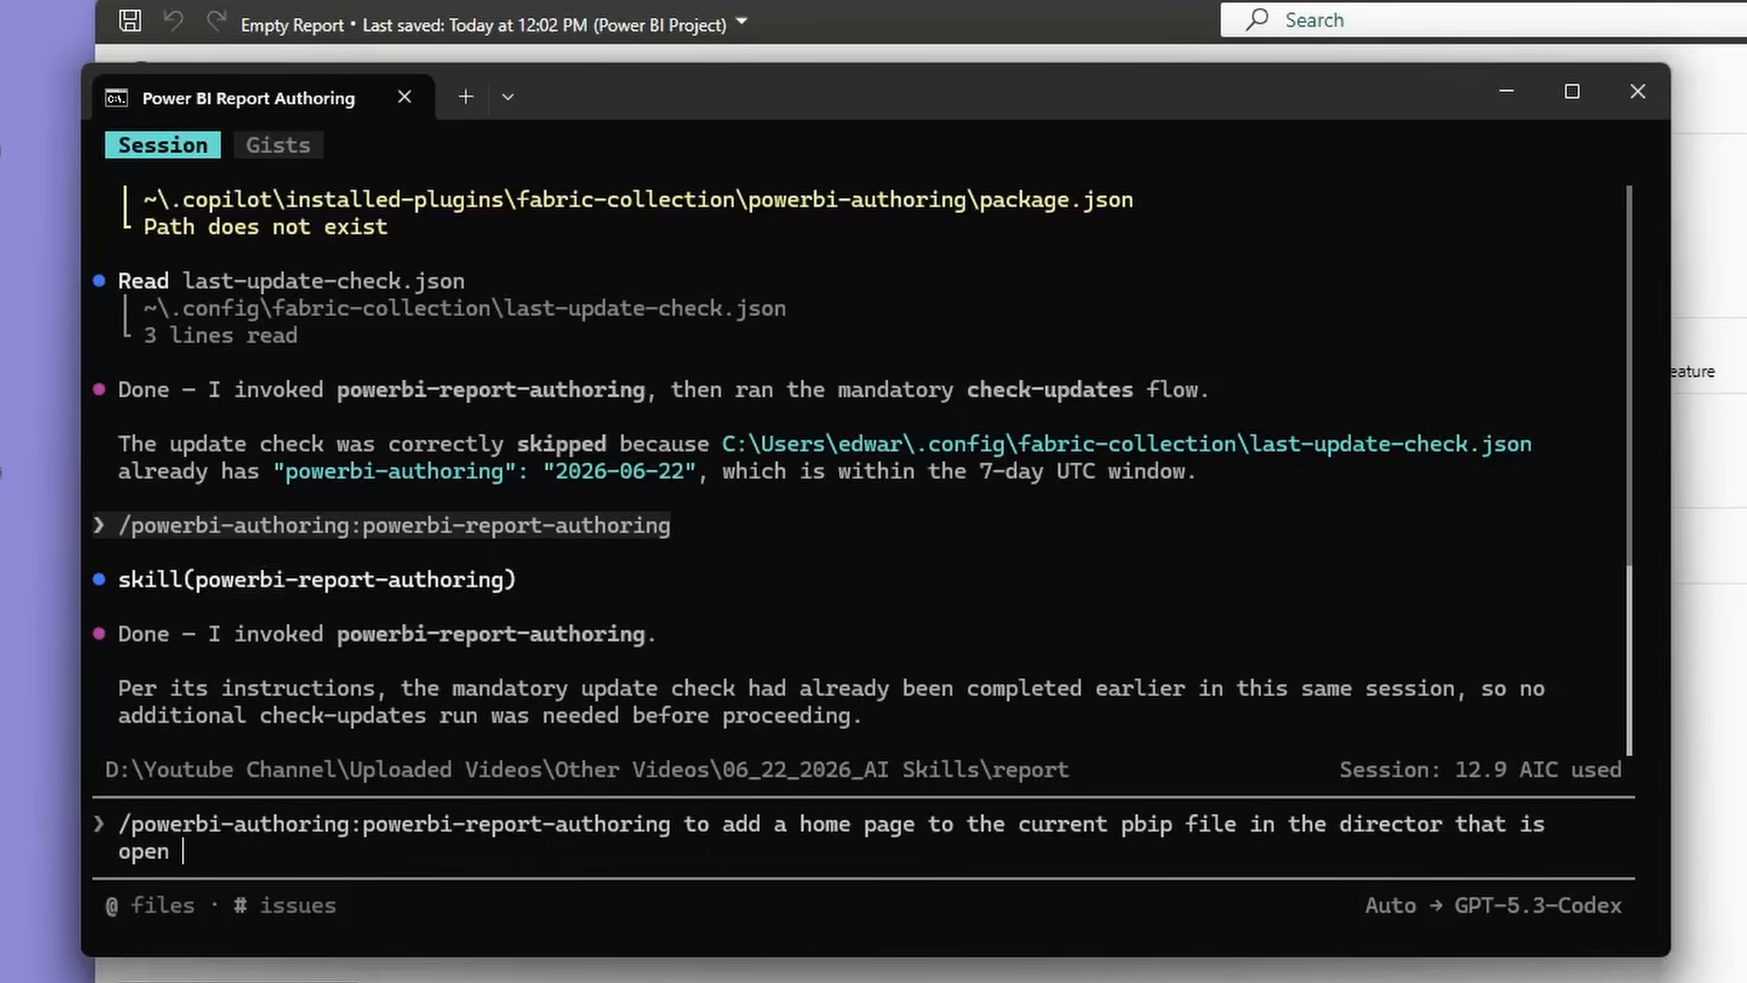
text(right now)
key(Return)
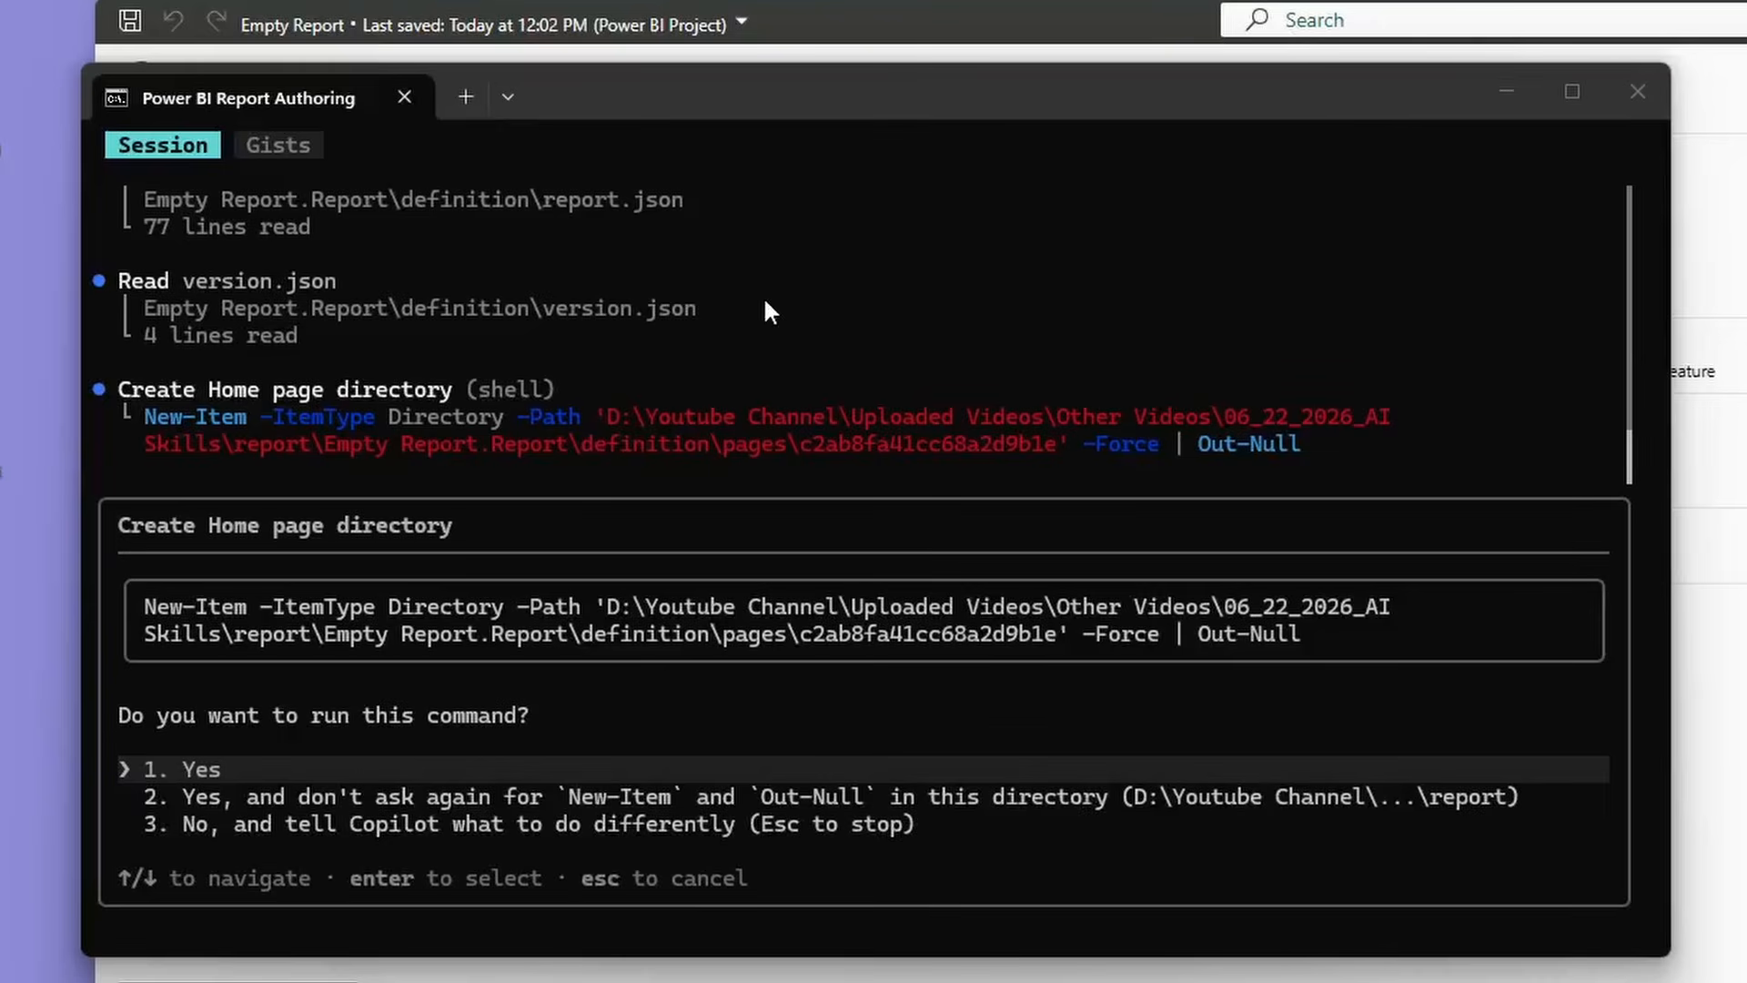
Review the proposed Home page changes and allow New-Item, Out-Null and file operations in the report directory without asking again
scroll(774, 318, up, 7)
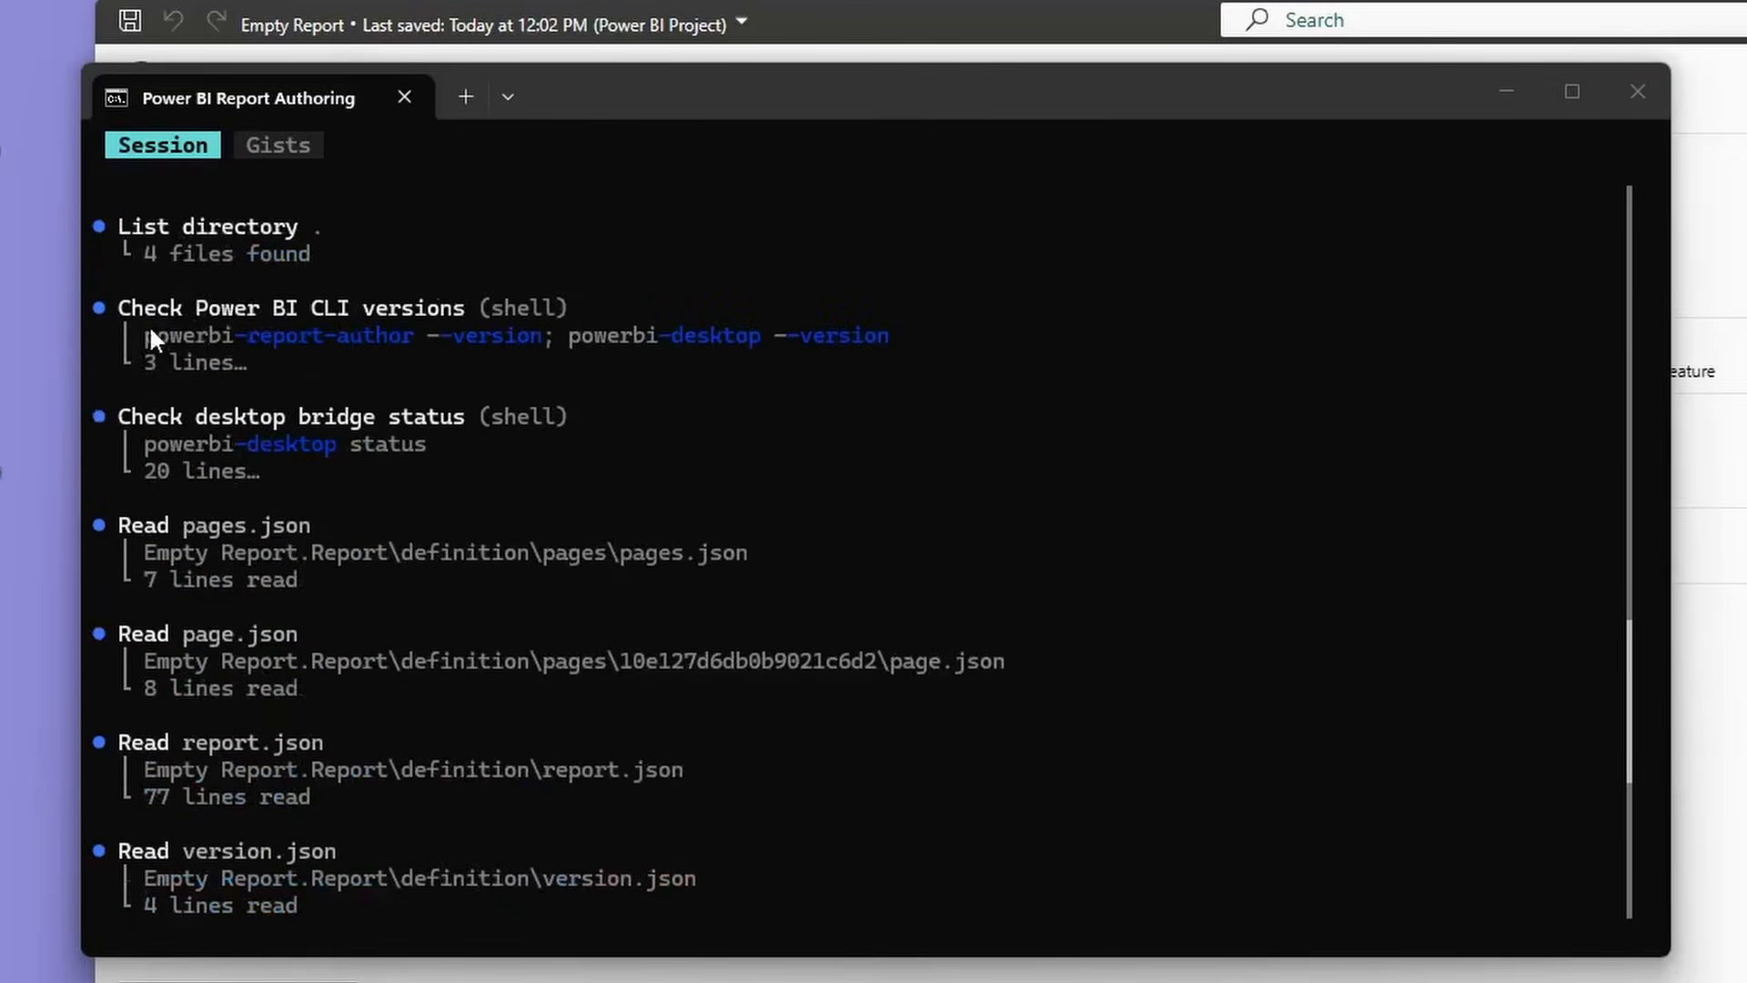
scroll(364, 446, down, 2)
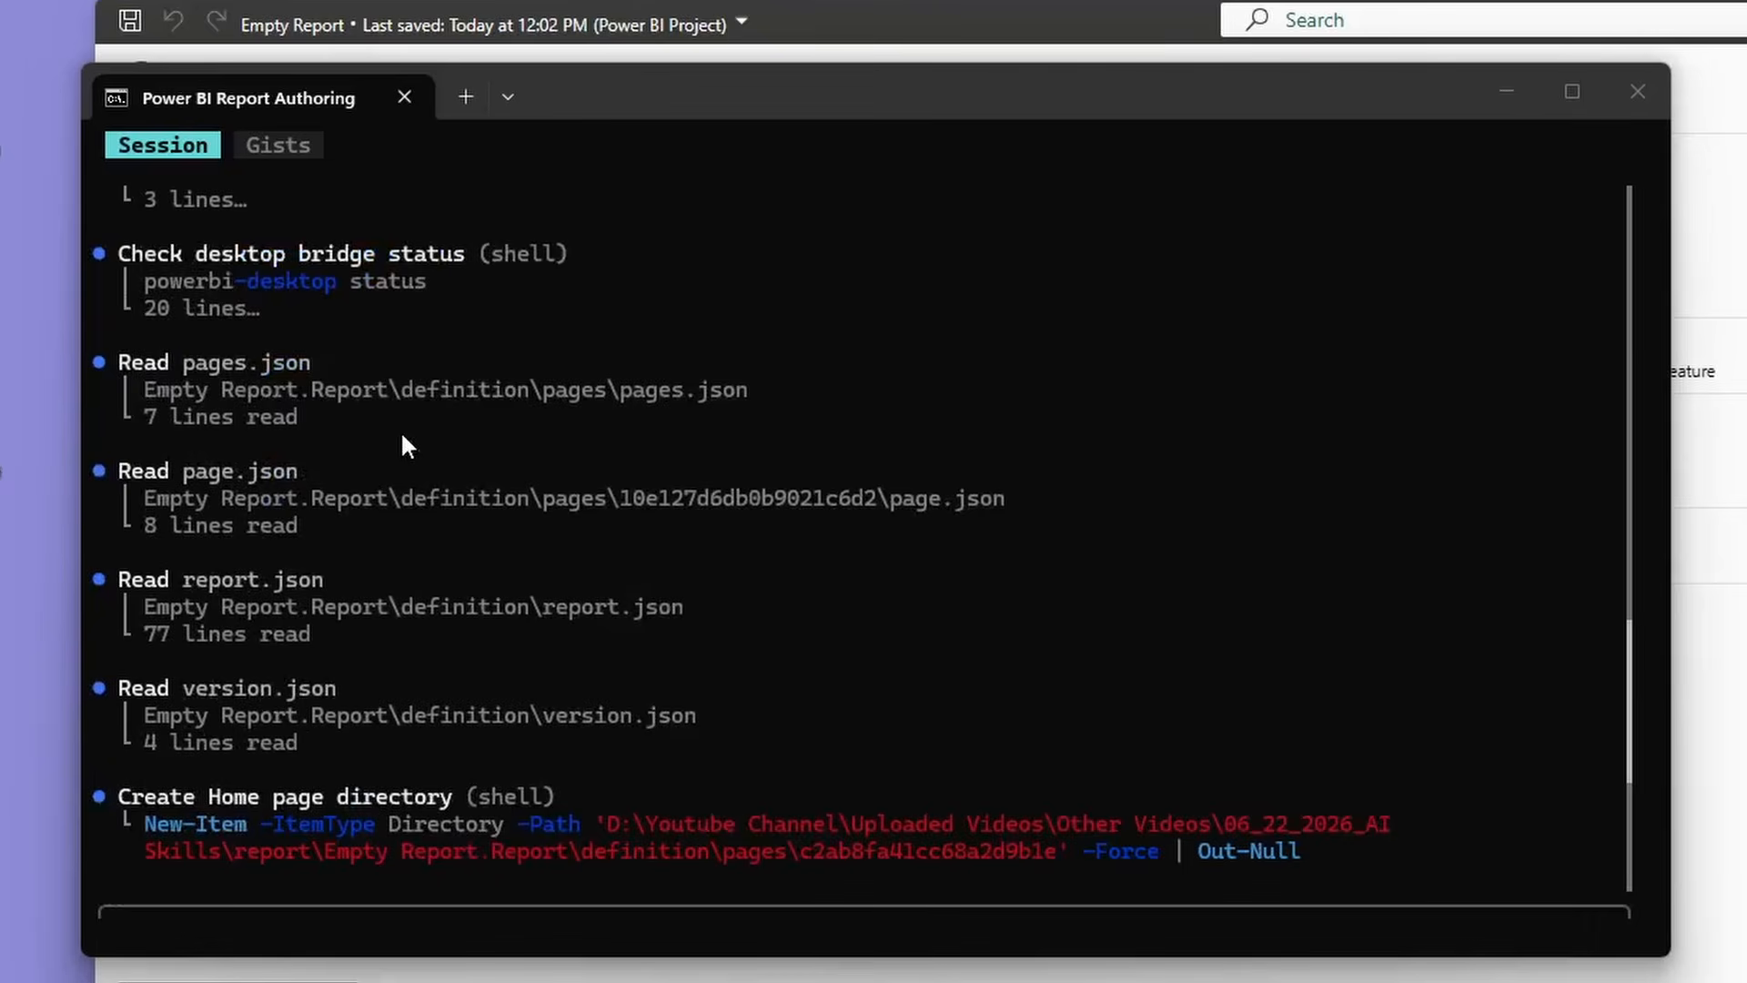
scroll(491, 460, down, 5)
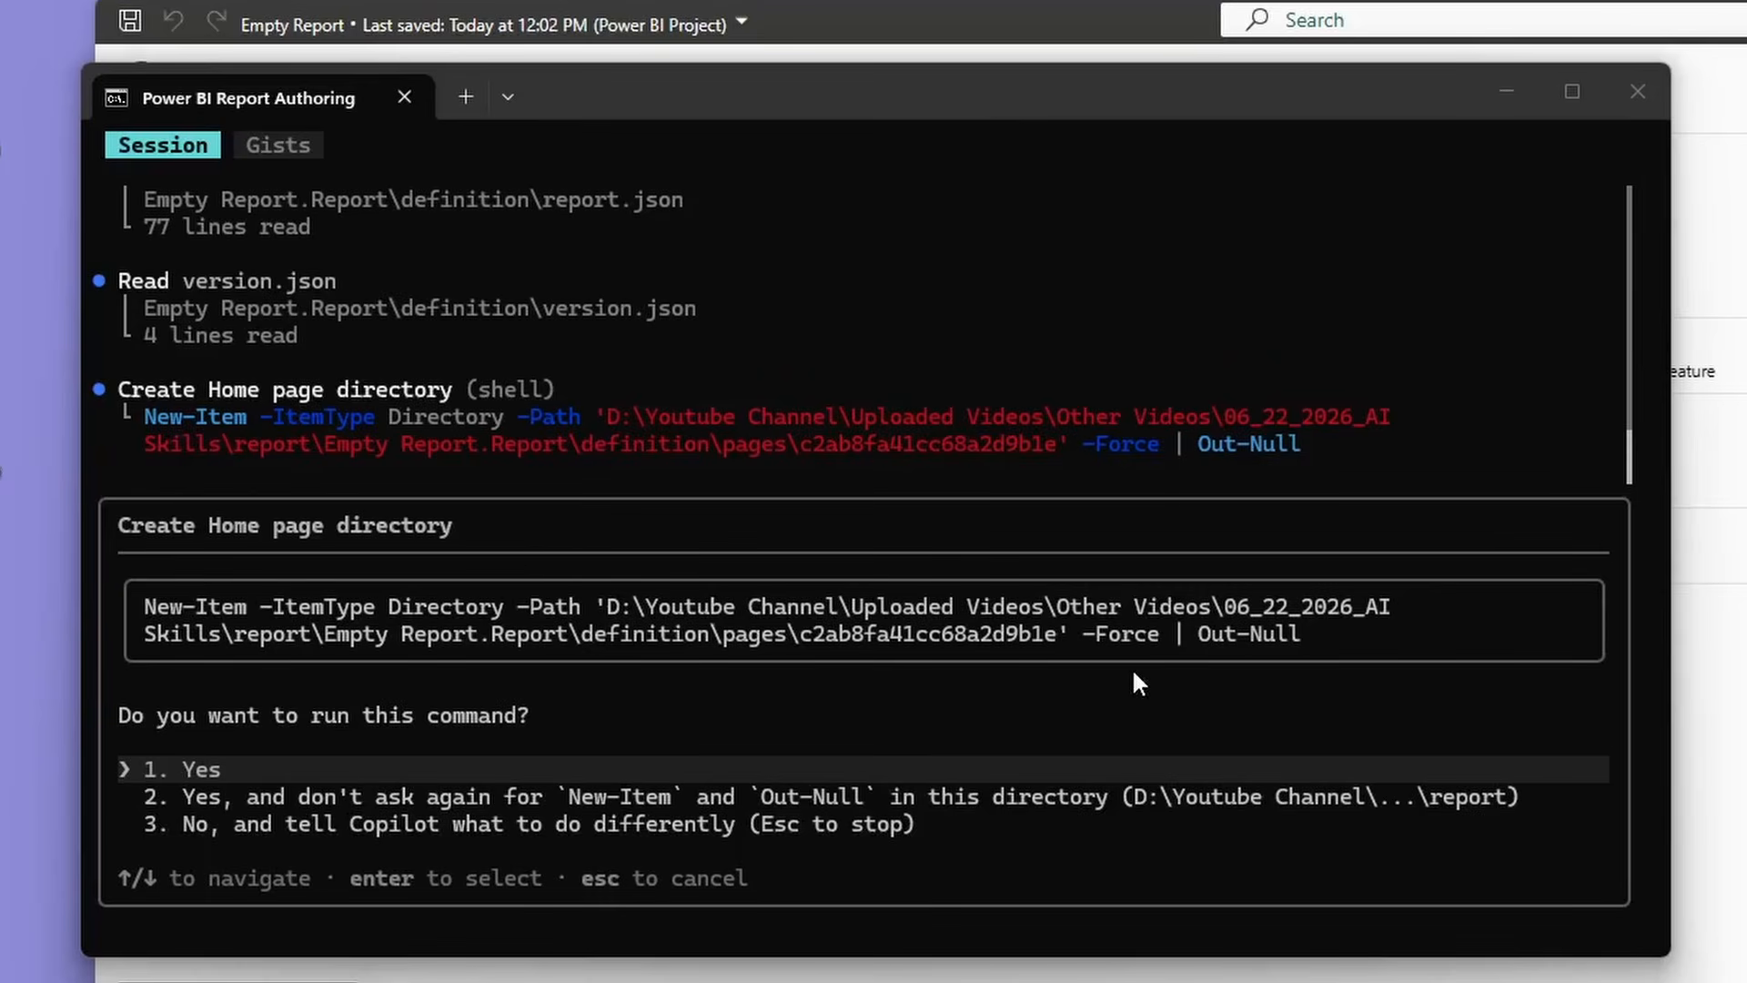
drag(1132, 668, 1210, 801)
key(Down)
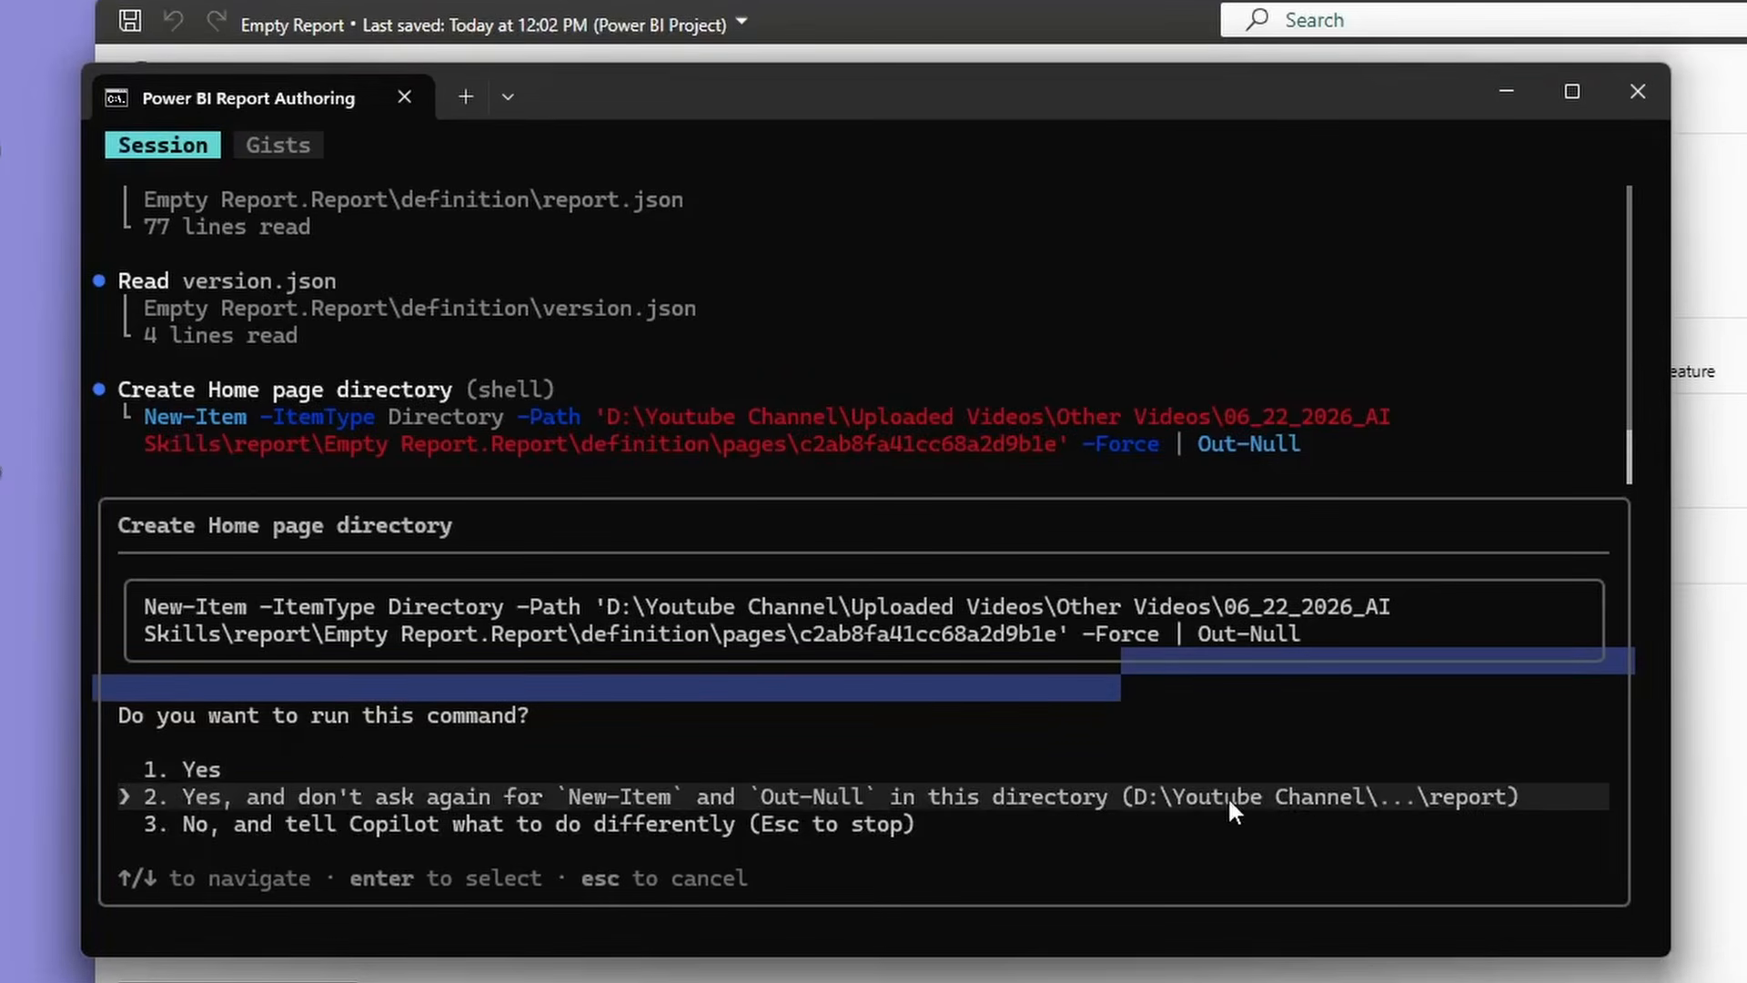
key(Return)
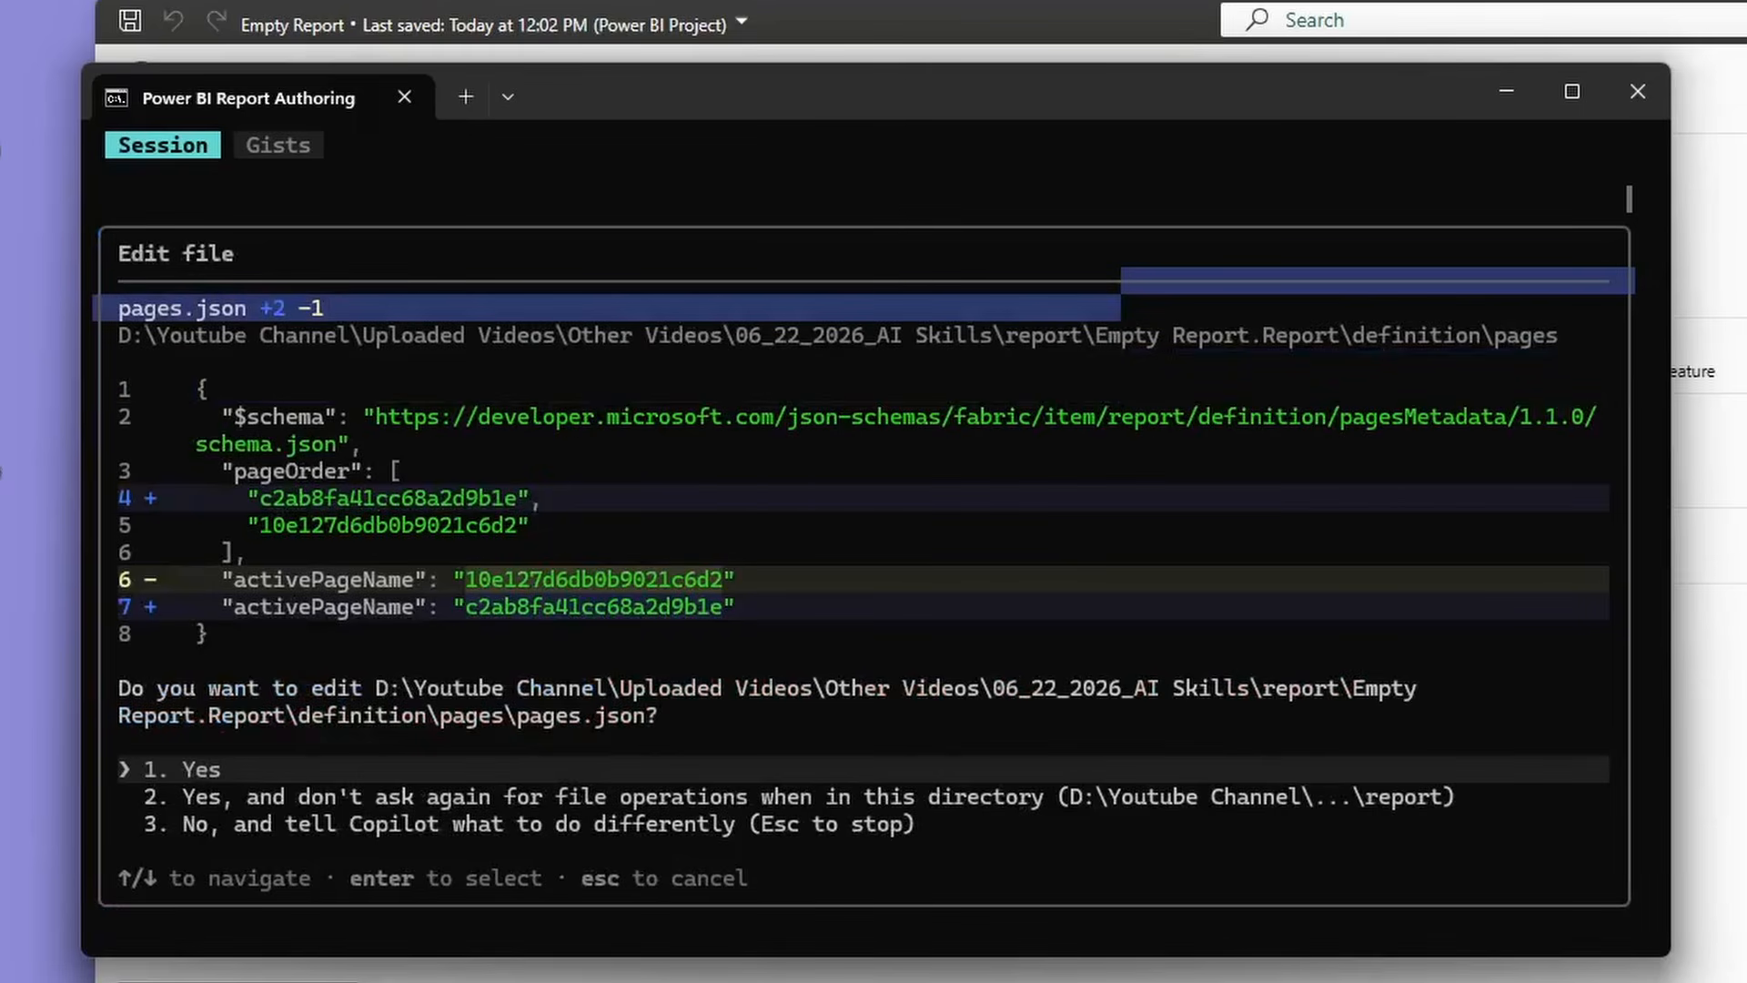
key(Down)
key(Return)
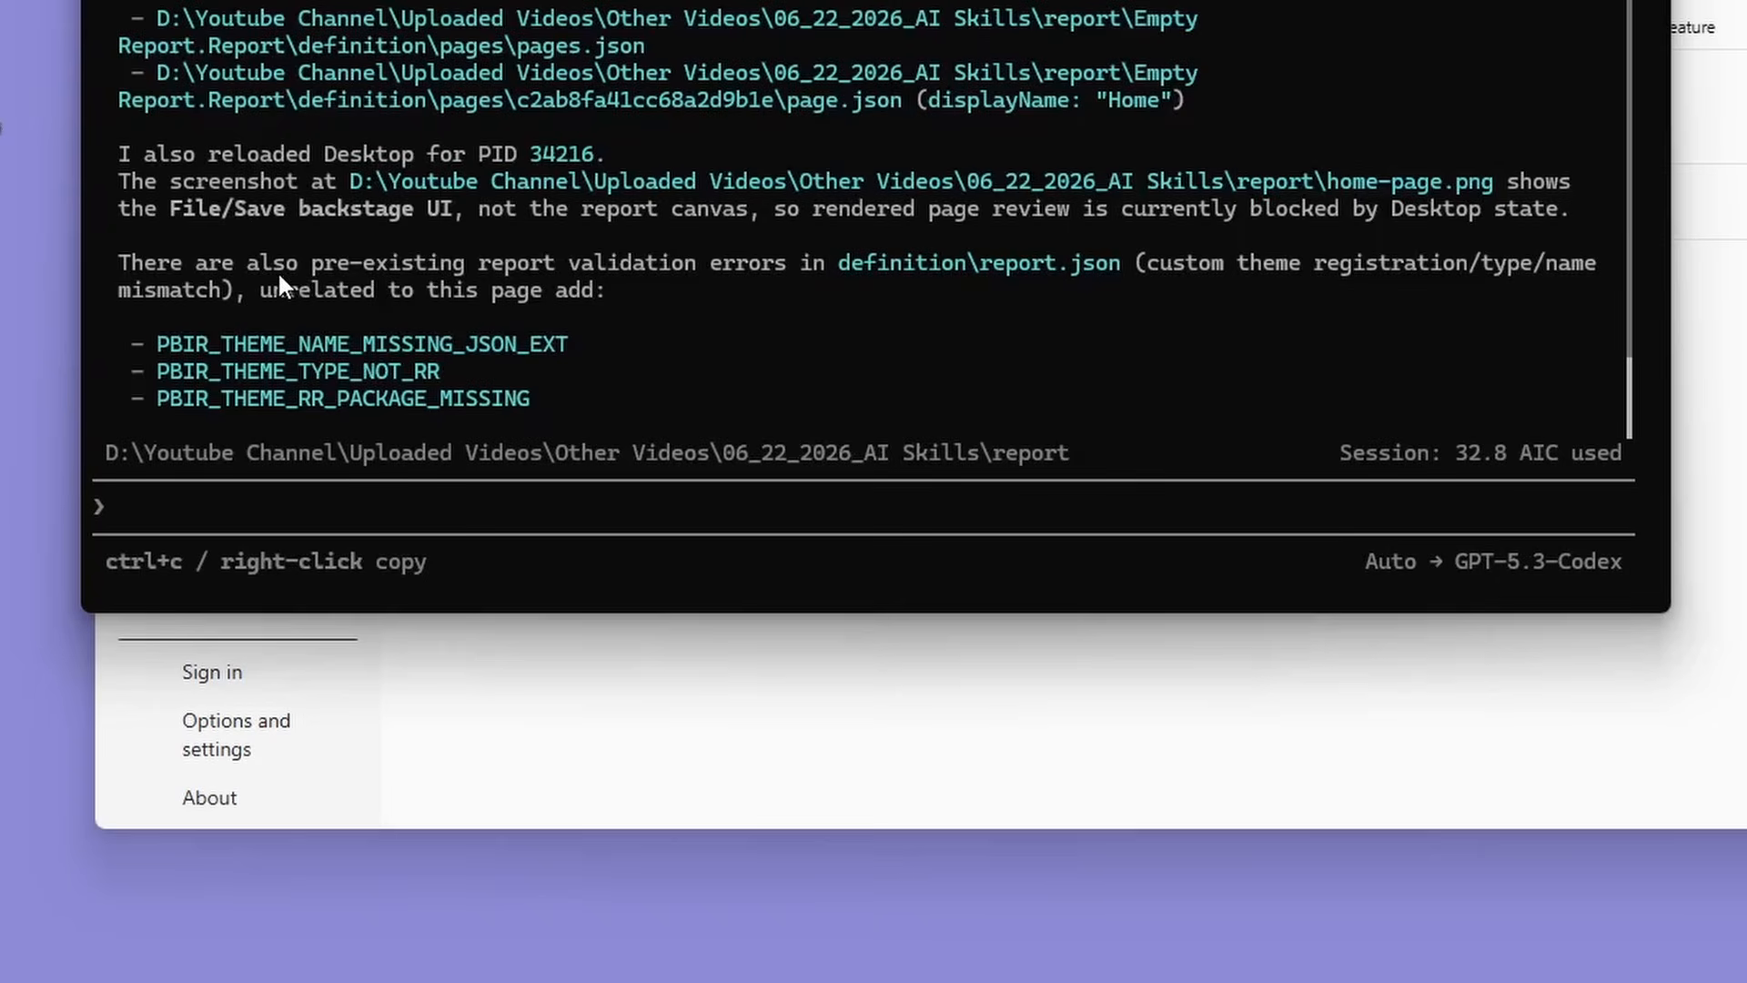
Highlight the reported theme validation errors, then switch to Power BI Desktop and leave the backstage view for the report canvas
drag(251, 264, 557, 372)
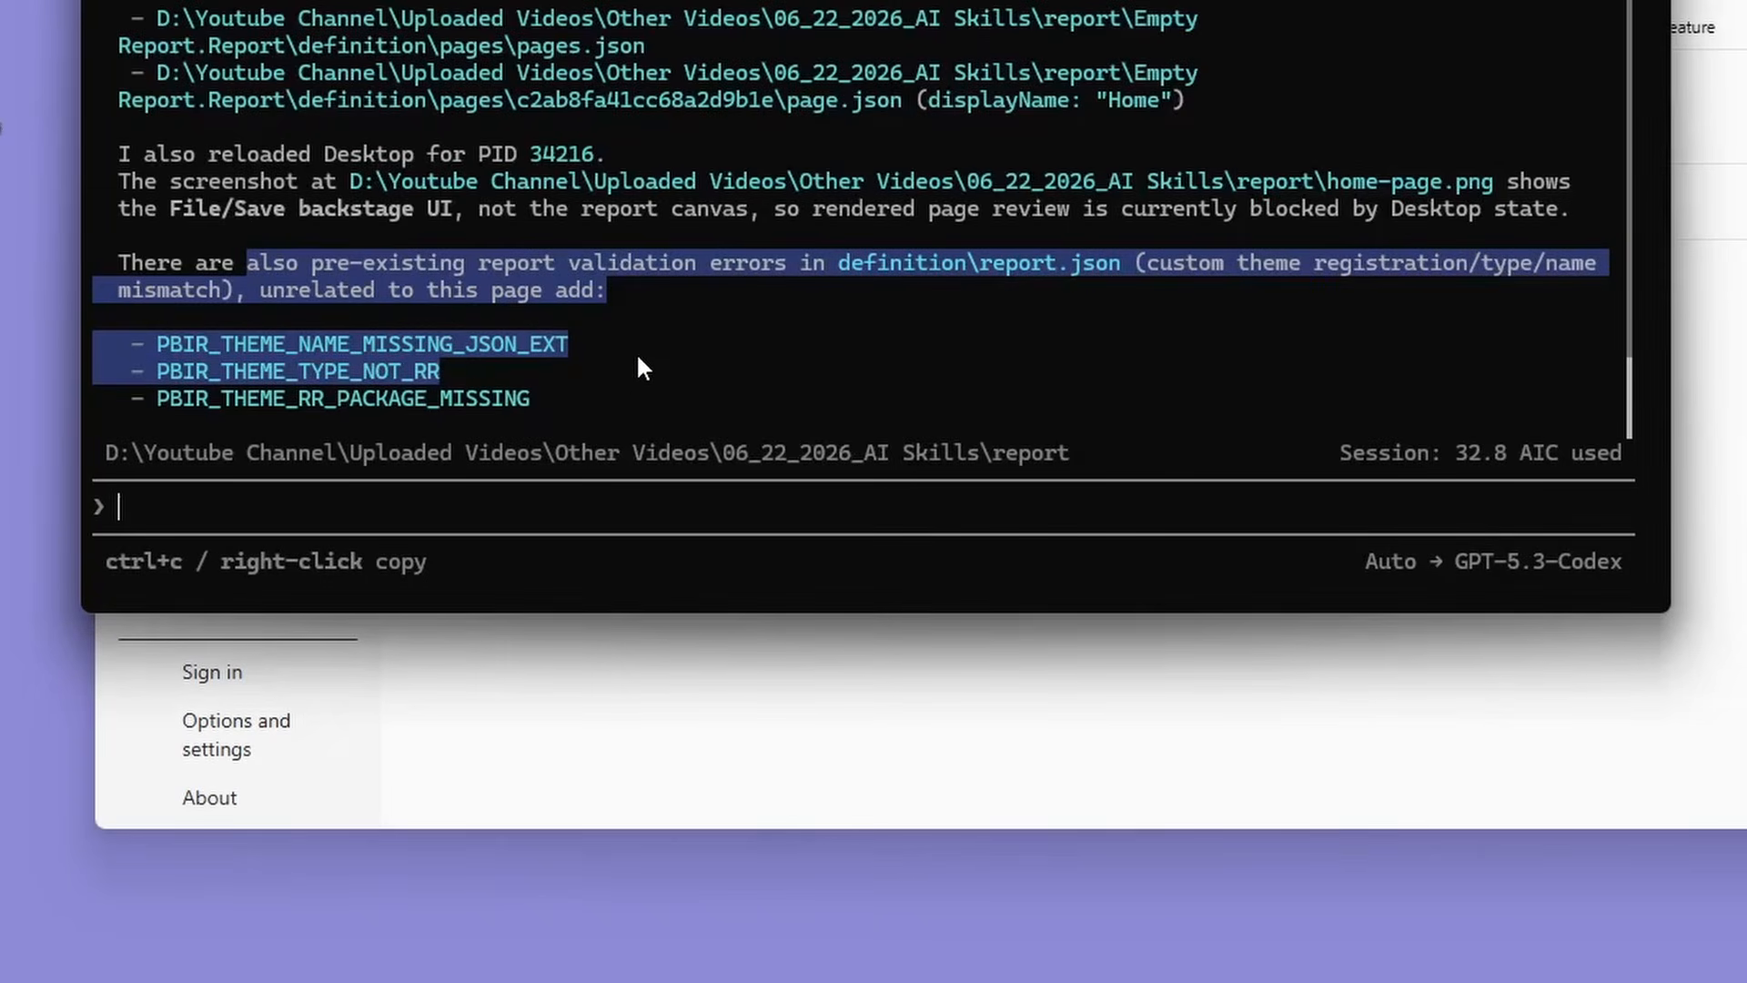
key(alt+Tab)
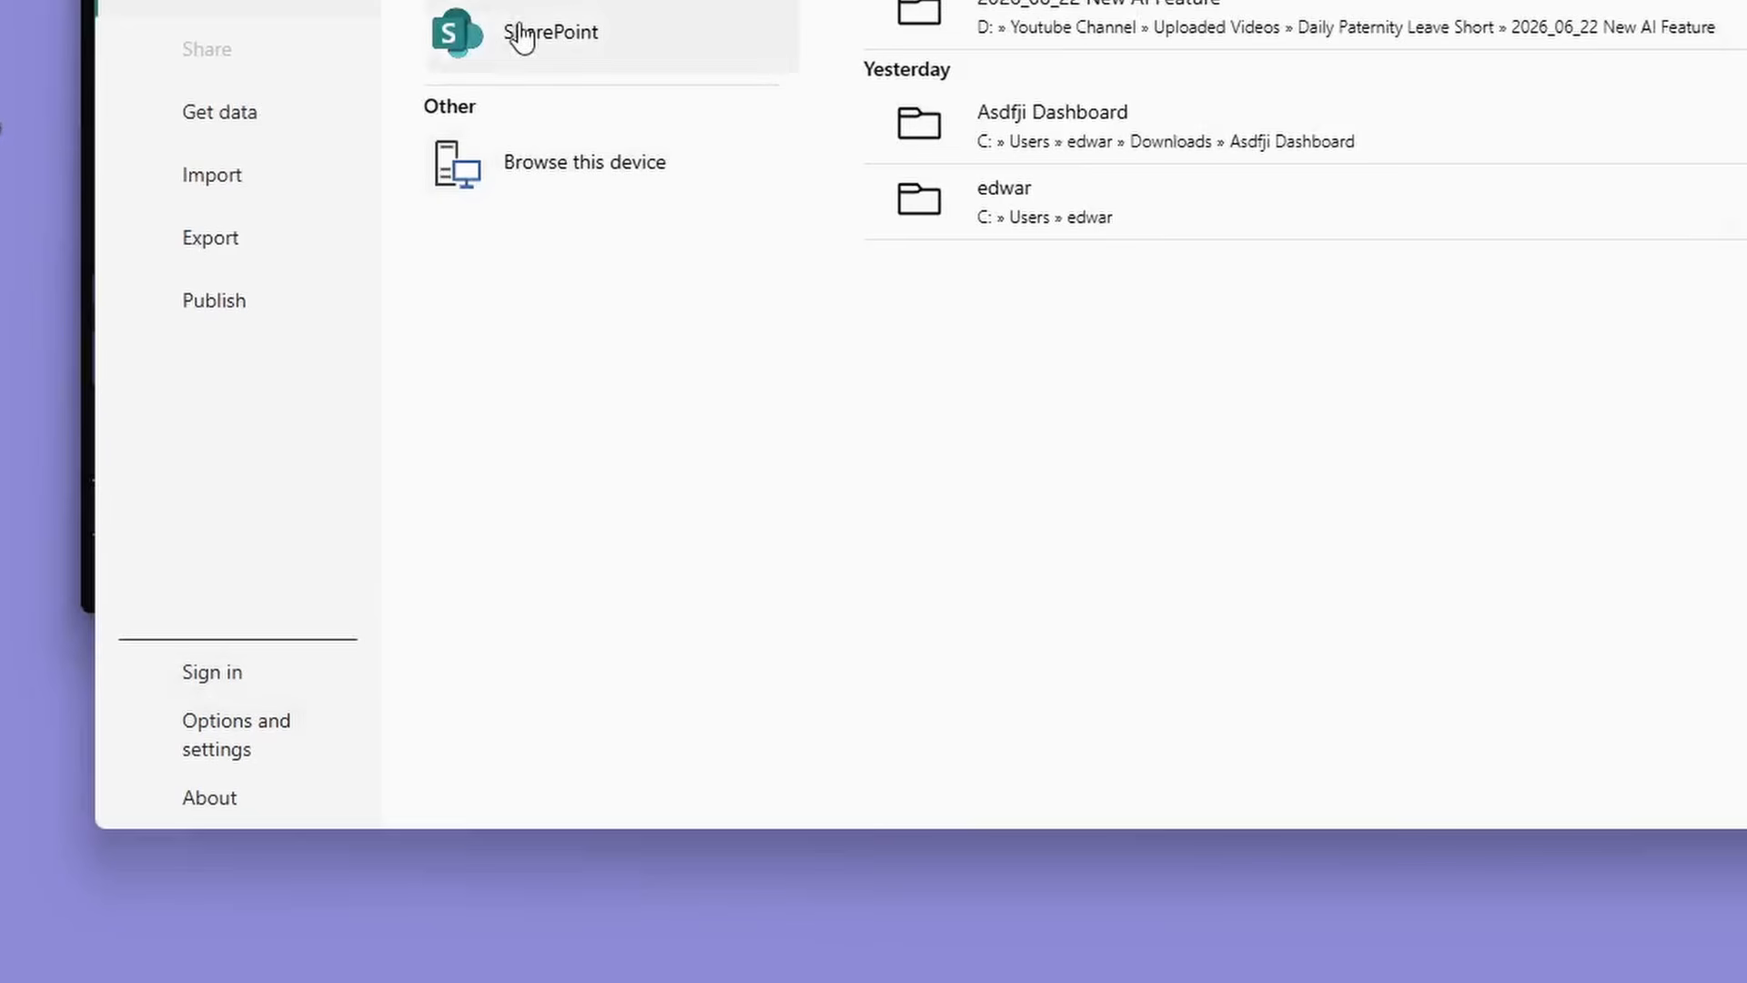
key(Escape)
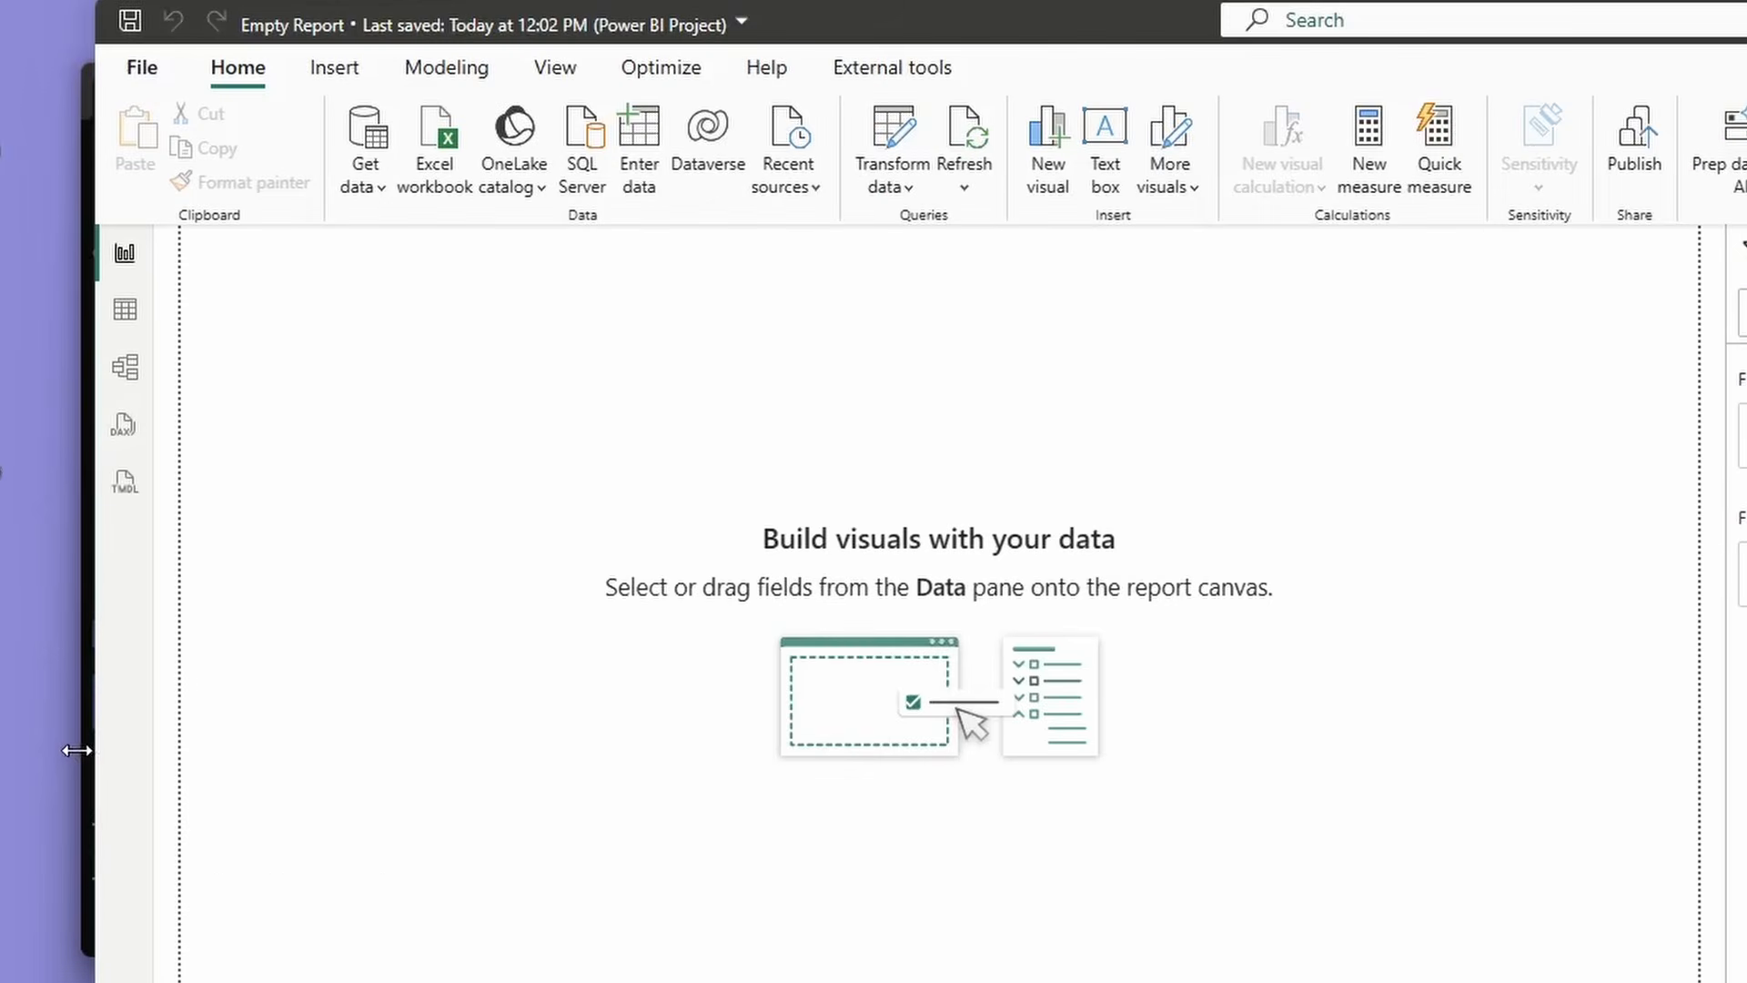
Switch to the Copilot terminal and submit "use the skill to fix the errors and add a matrix to the home page with a minimal theme"
click(91, 428)
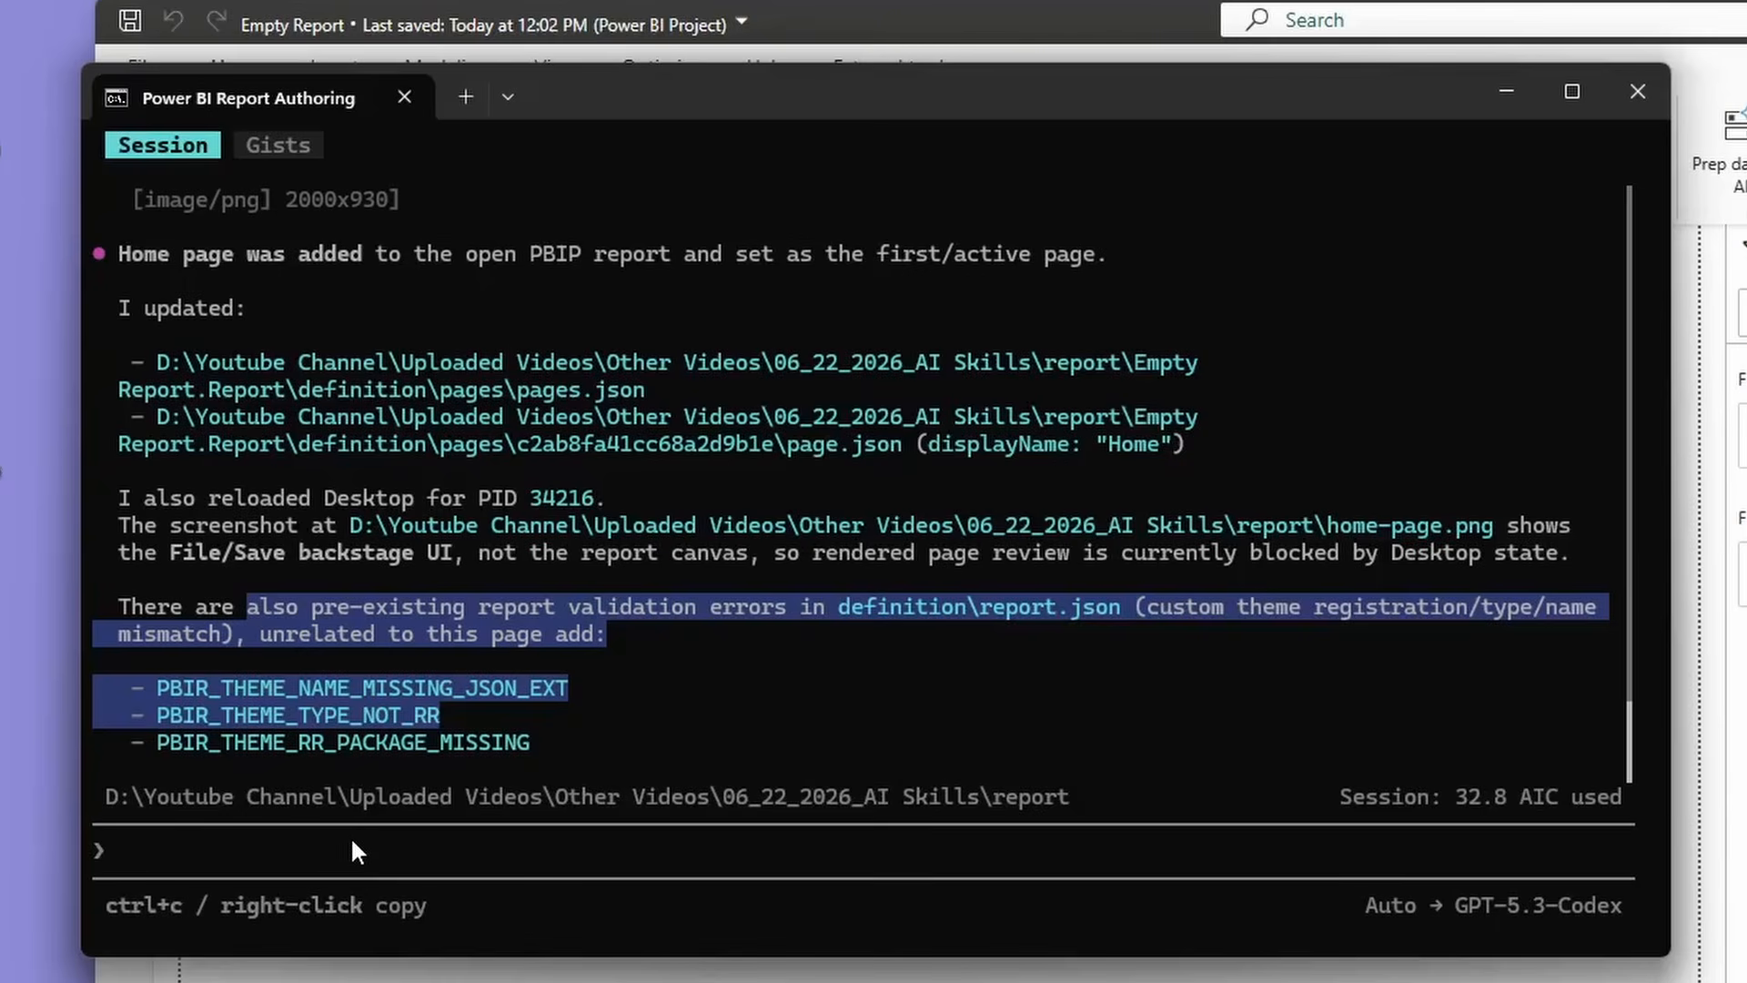
text(use the sk)
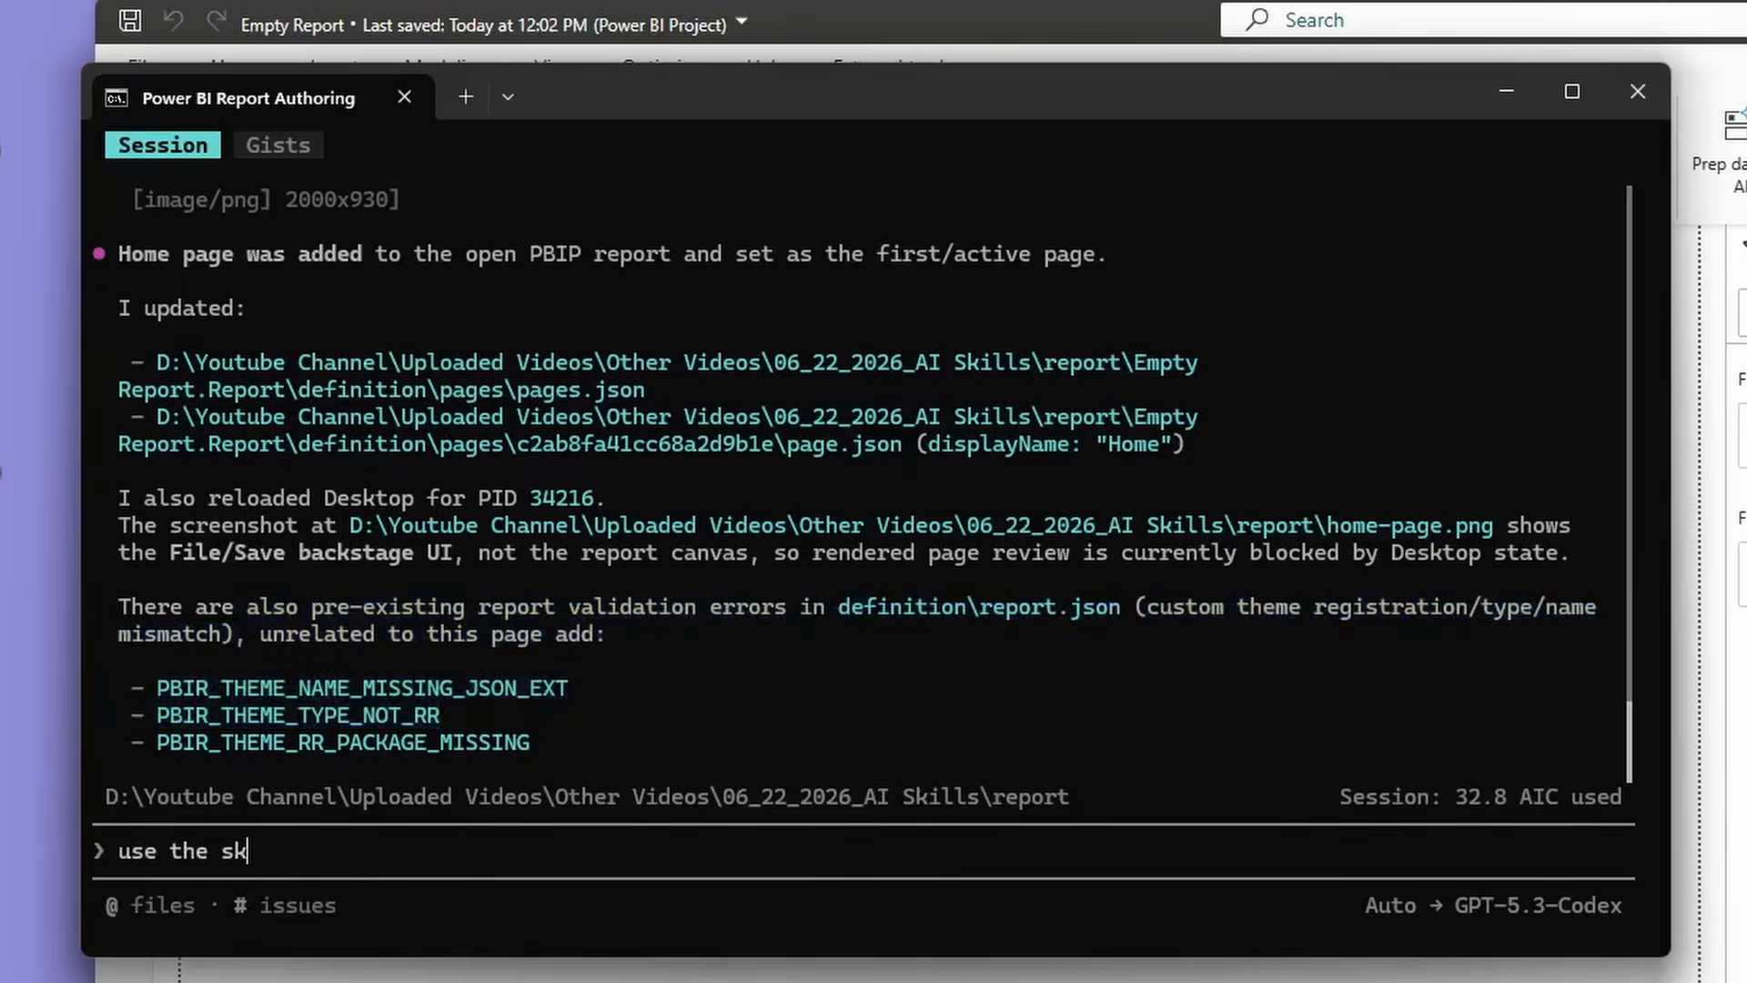
text(ill to fixt)
key(BackSpace)
text(the er)
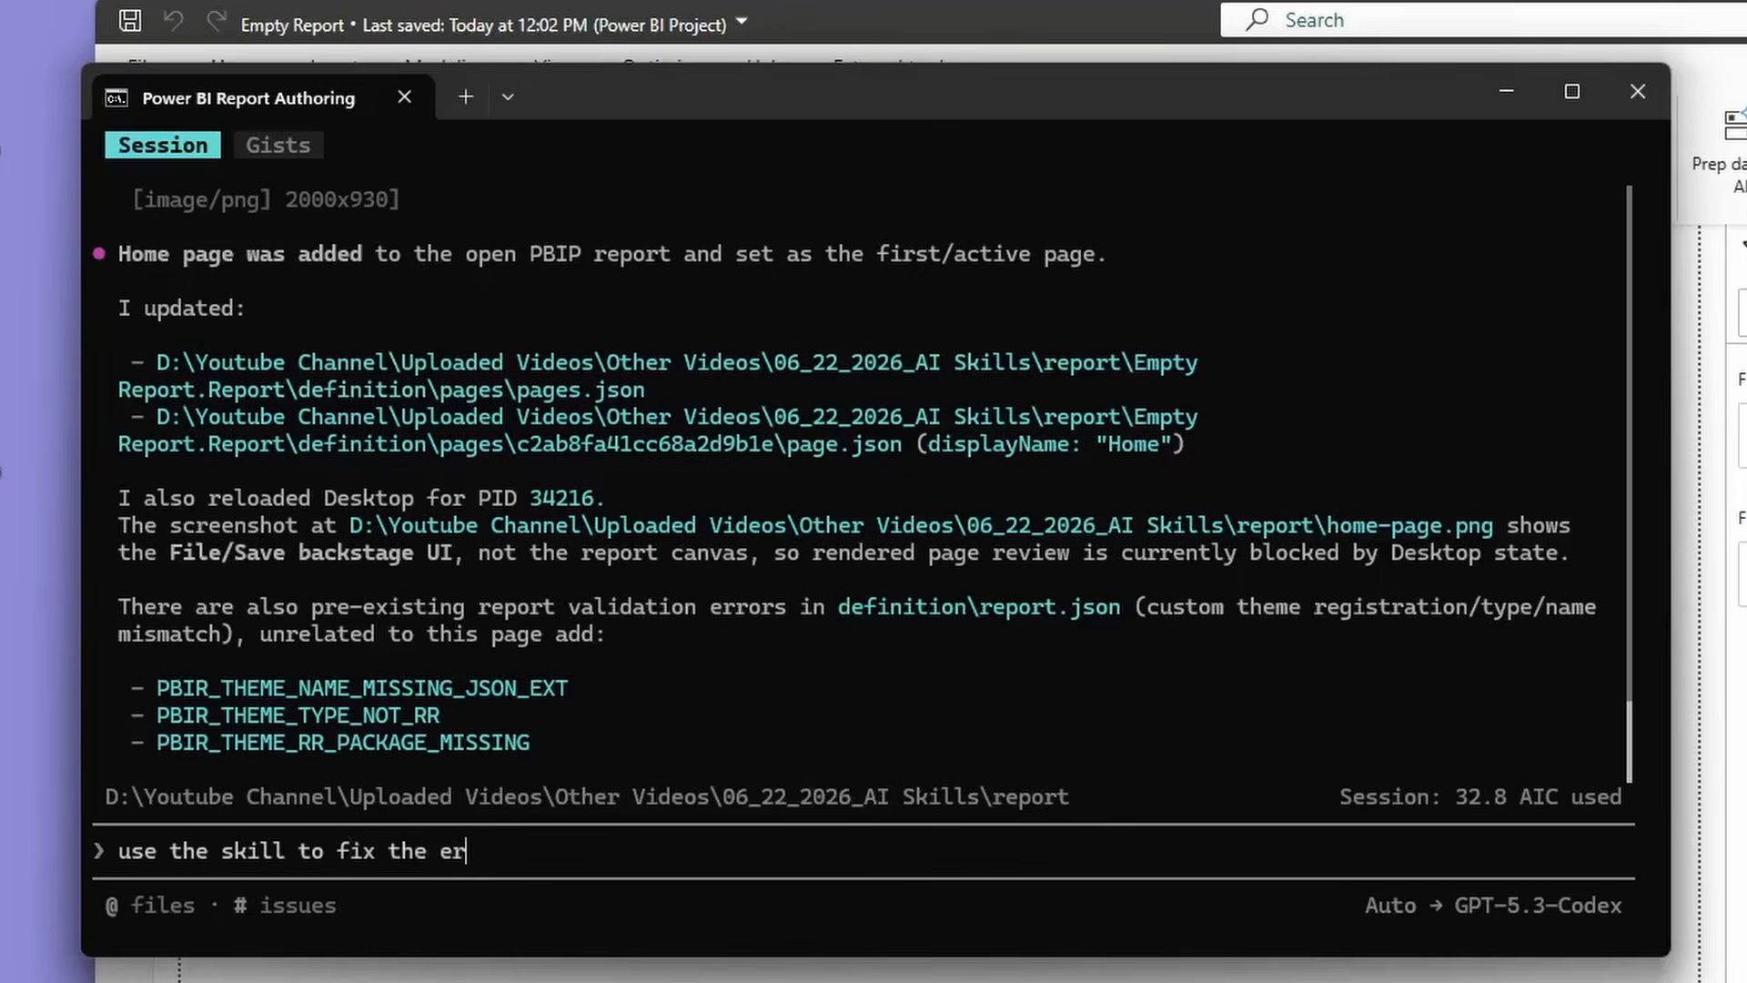
text(rors and add a mat)
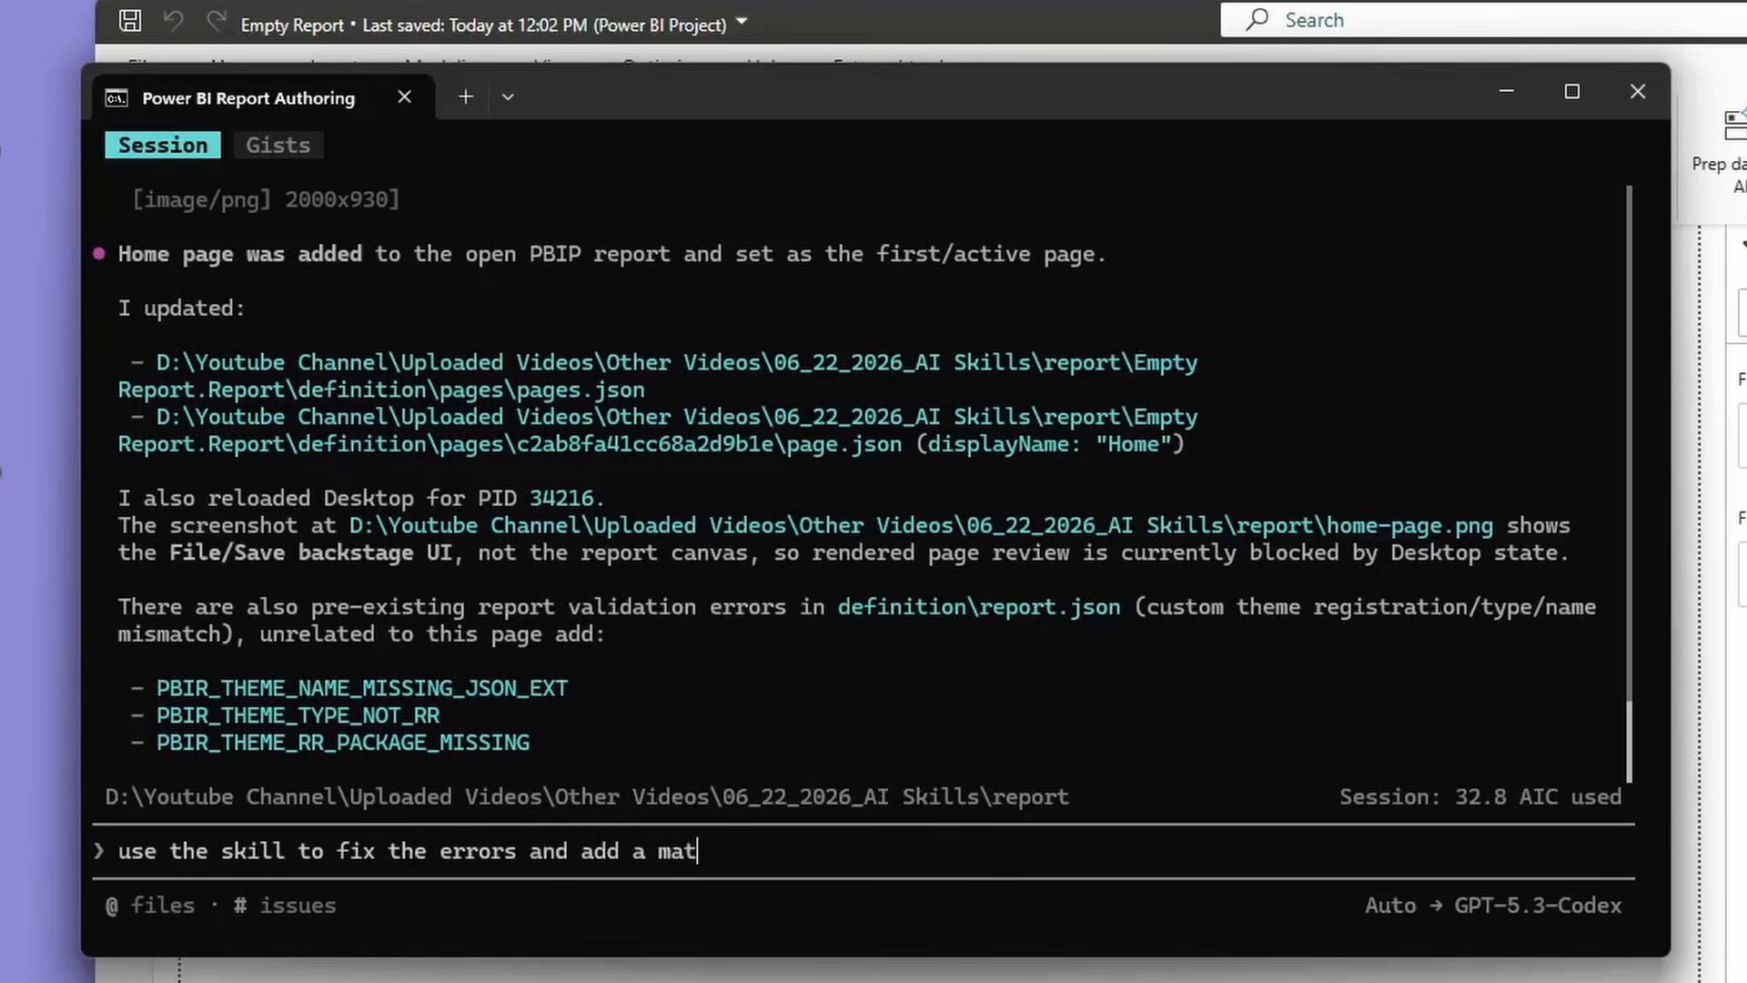
text(rix to the home pag)
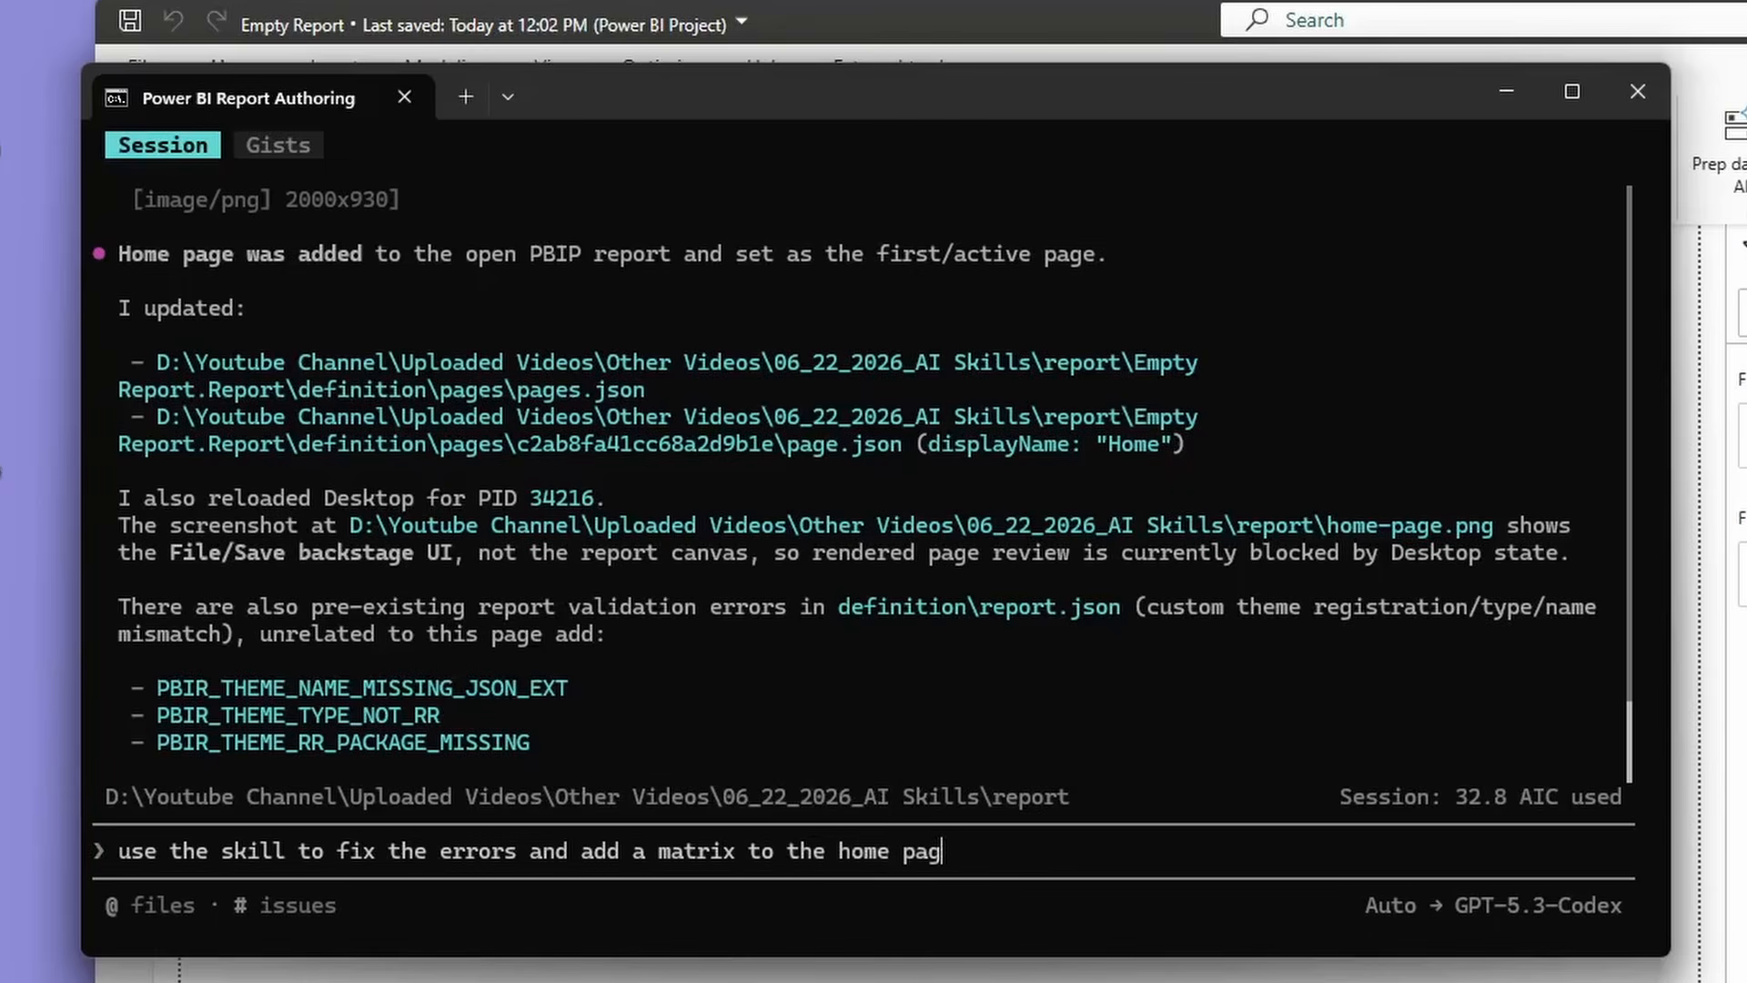
text(e with a minimal th)
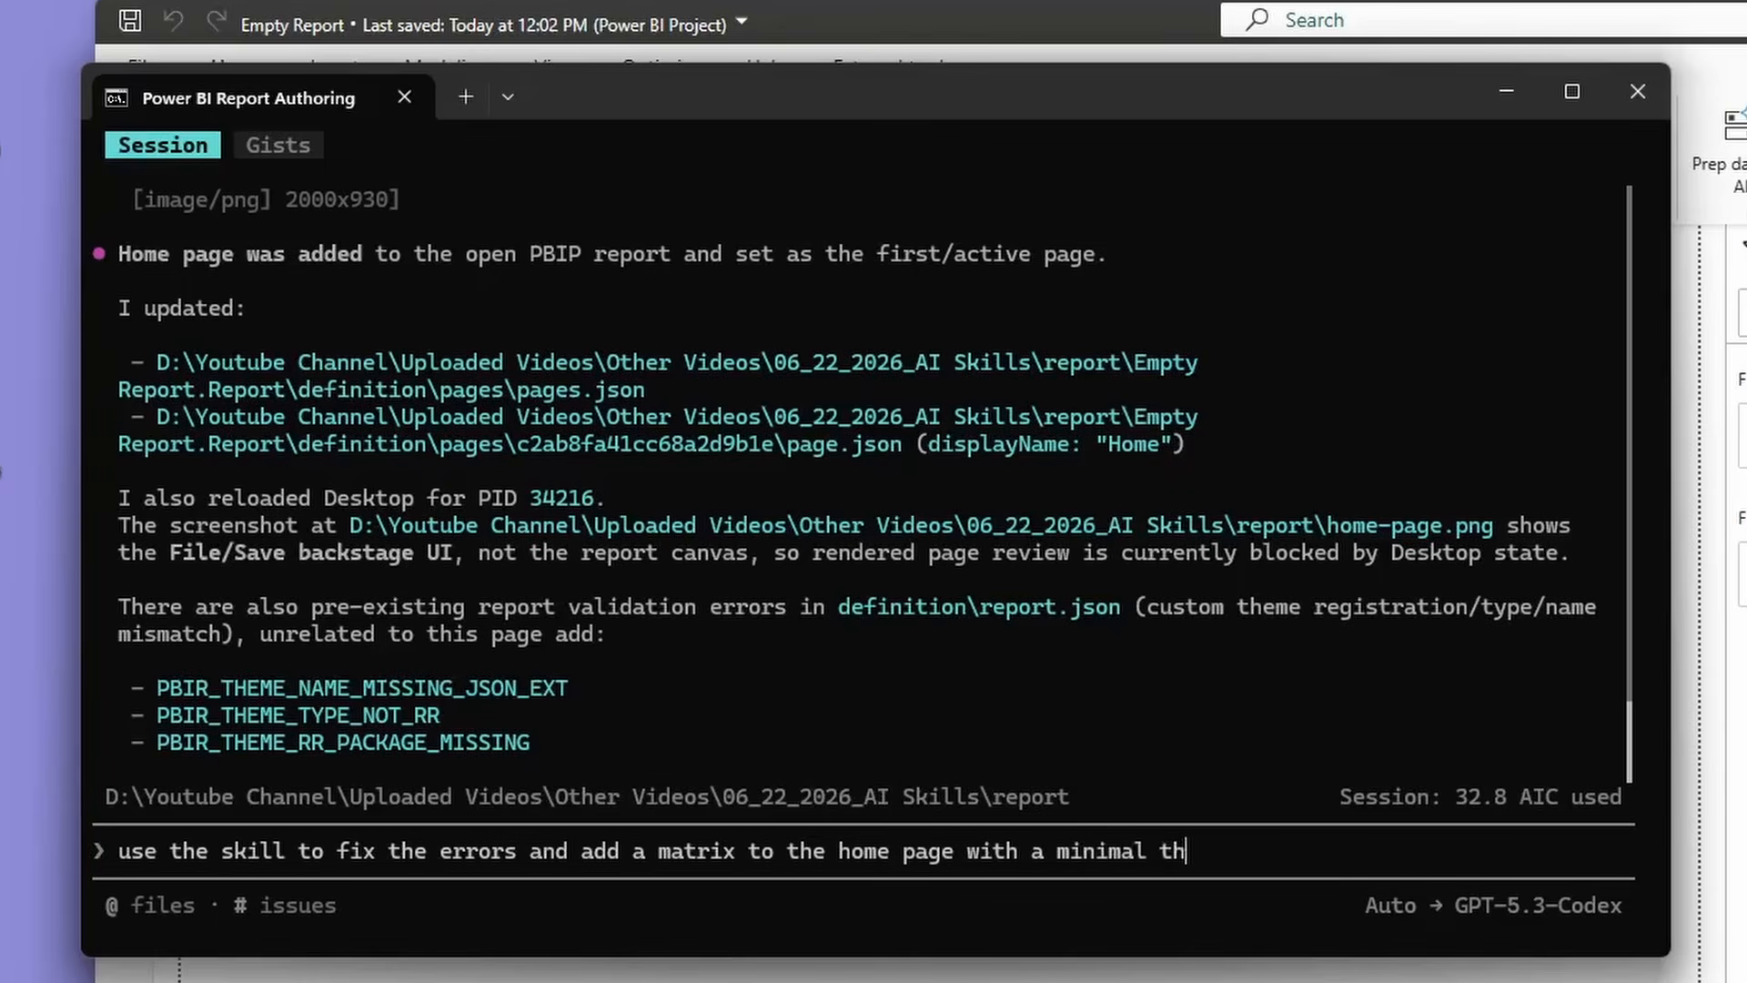
key(Return)
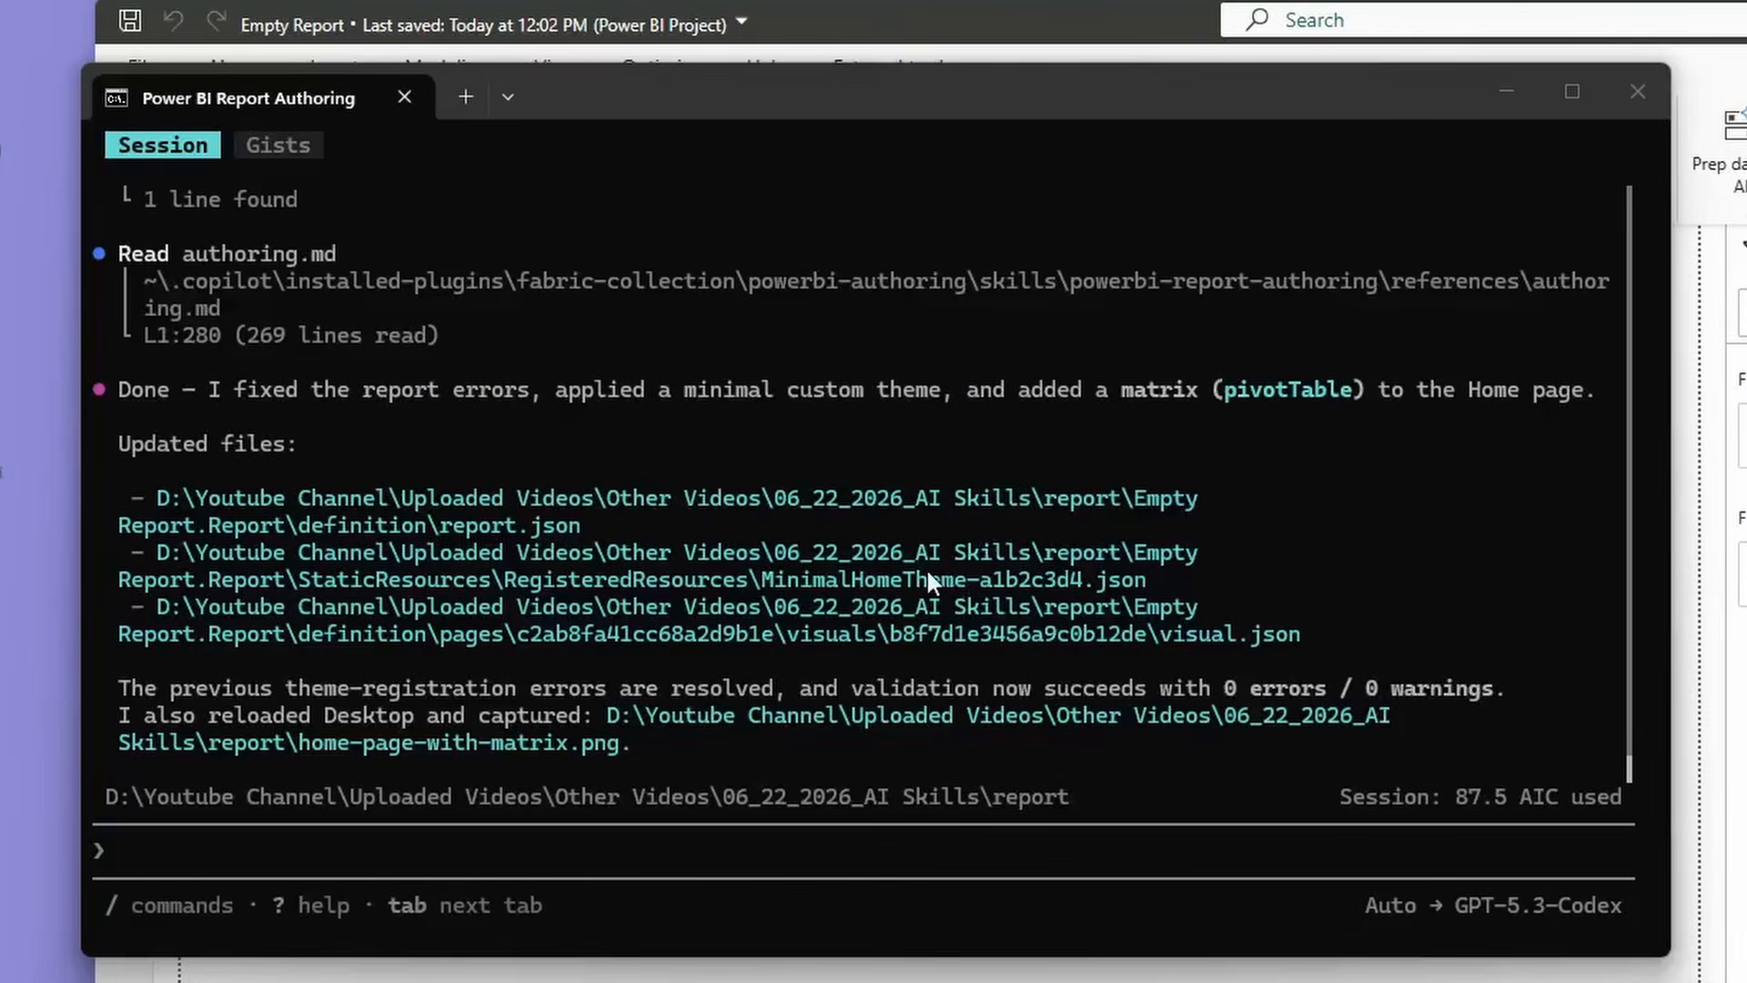
Review Copilot's log of theme and matrix edits, and examine the matrix on the Home page in Power BI Desktop
scroll(926, 568, up, 10)
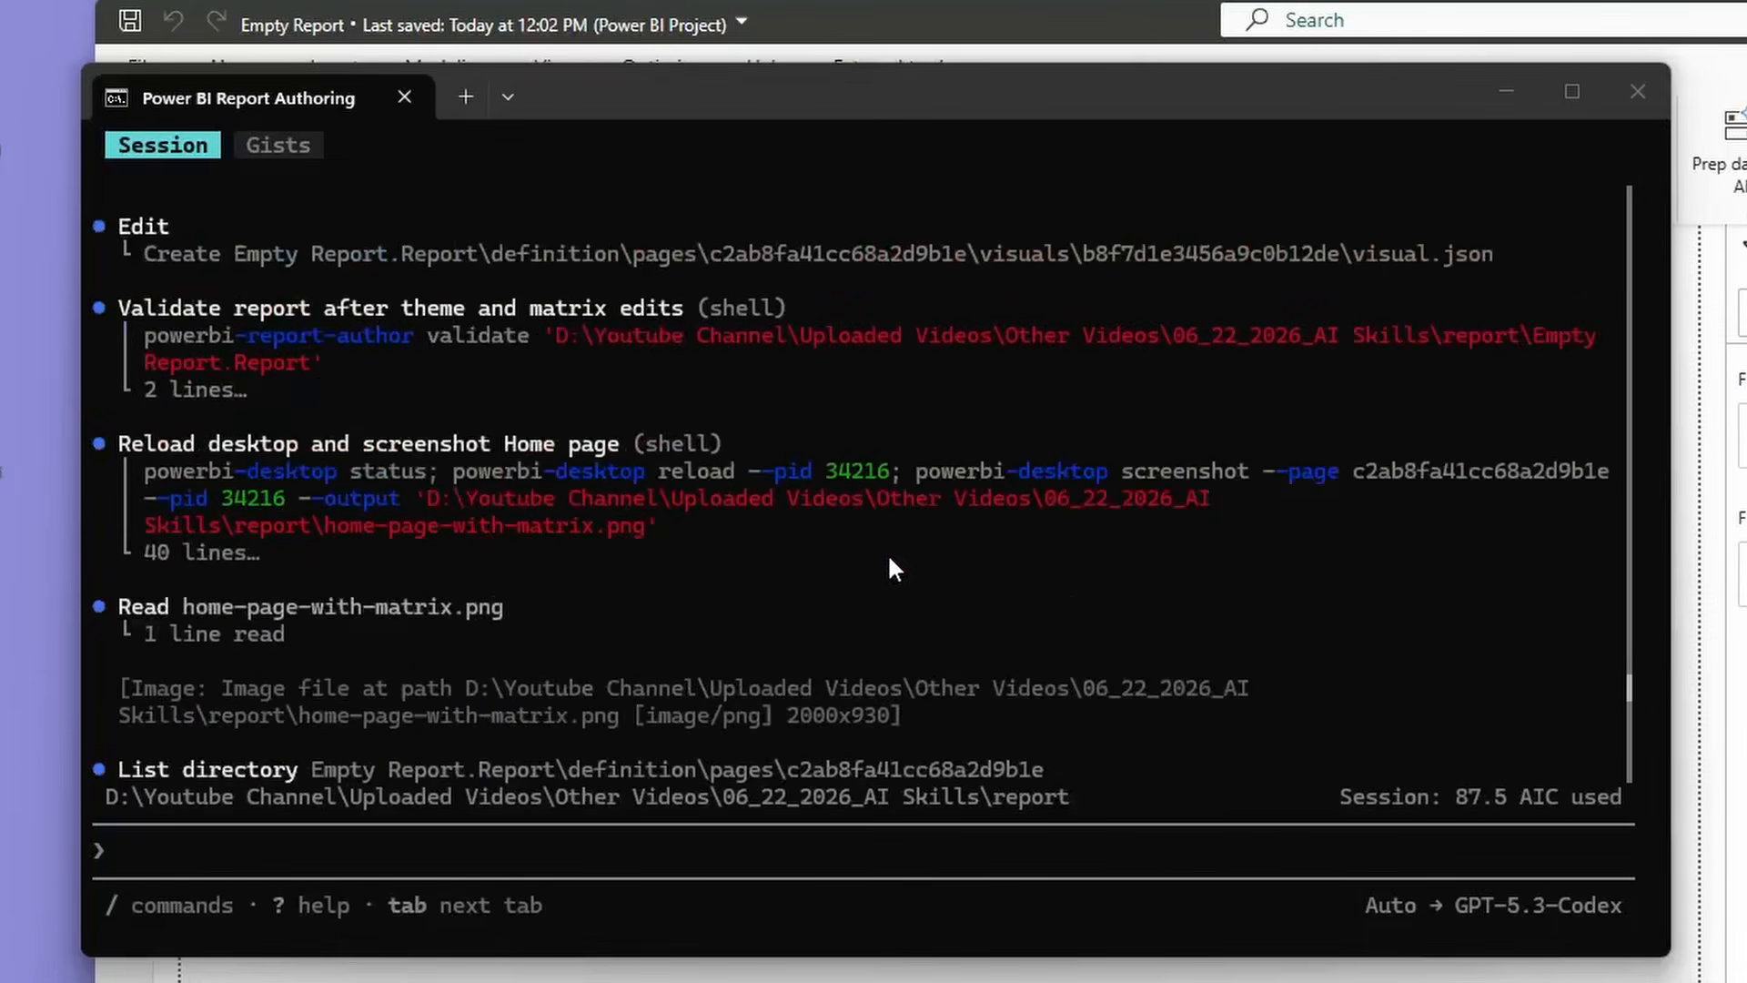
scroll(439, 333, down, 1)
scroll(537, 390, down, 10)
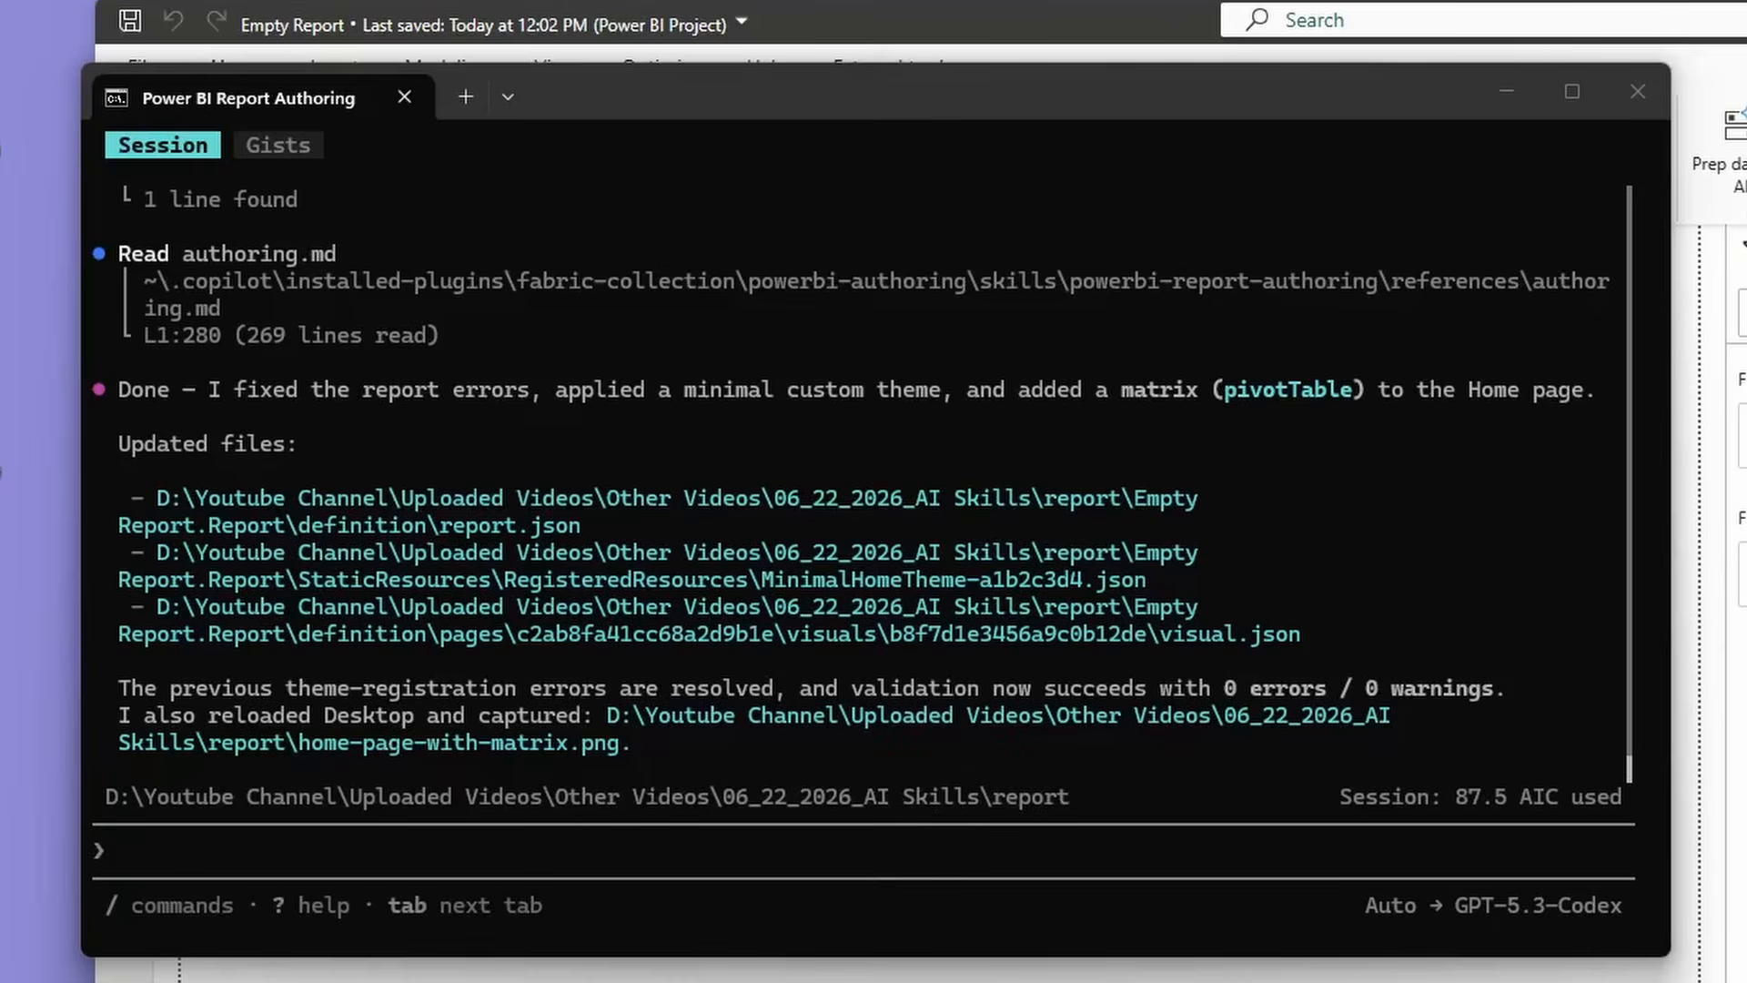
key(alt+Tab)
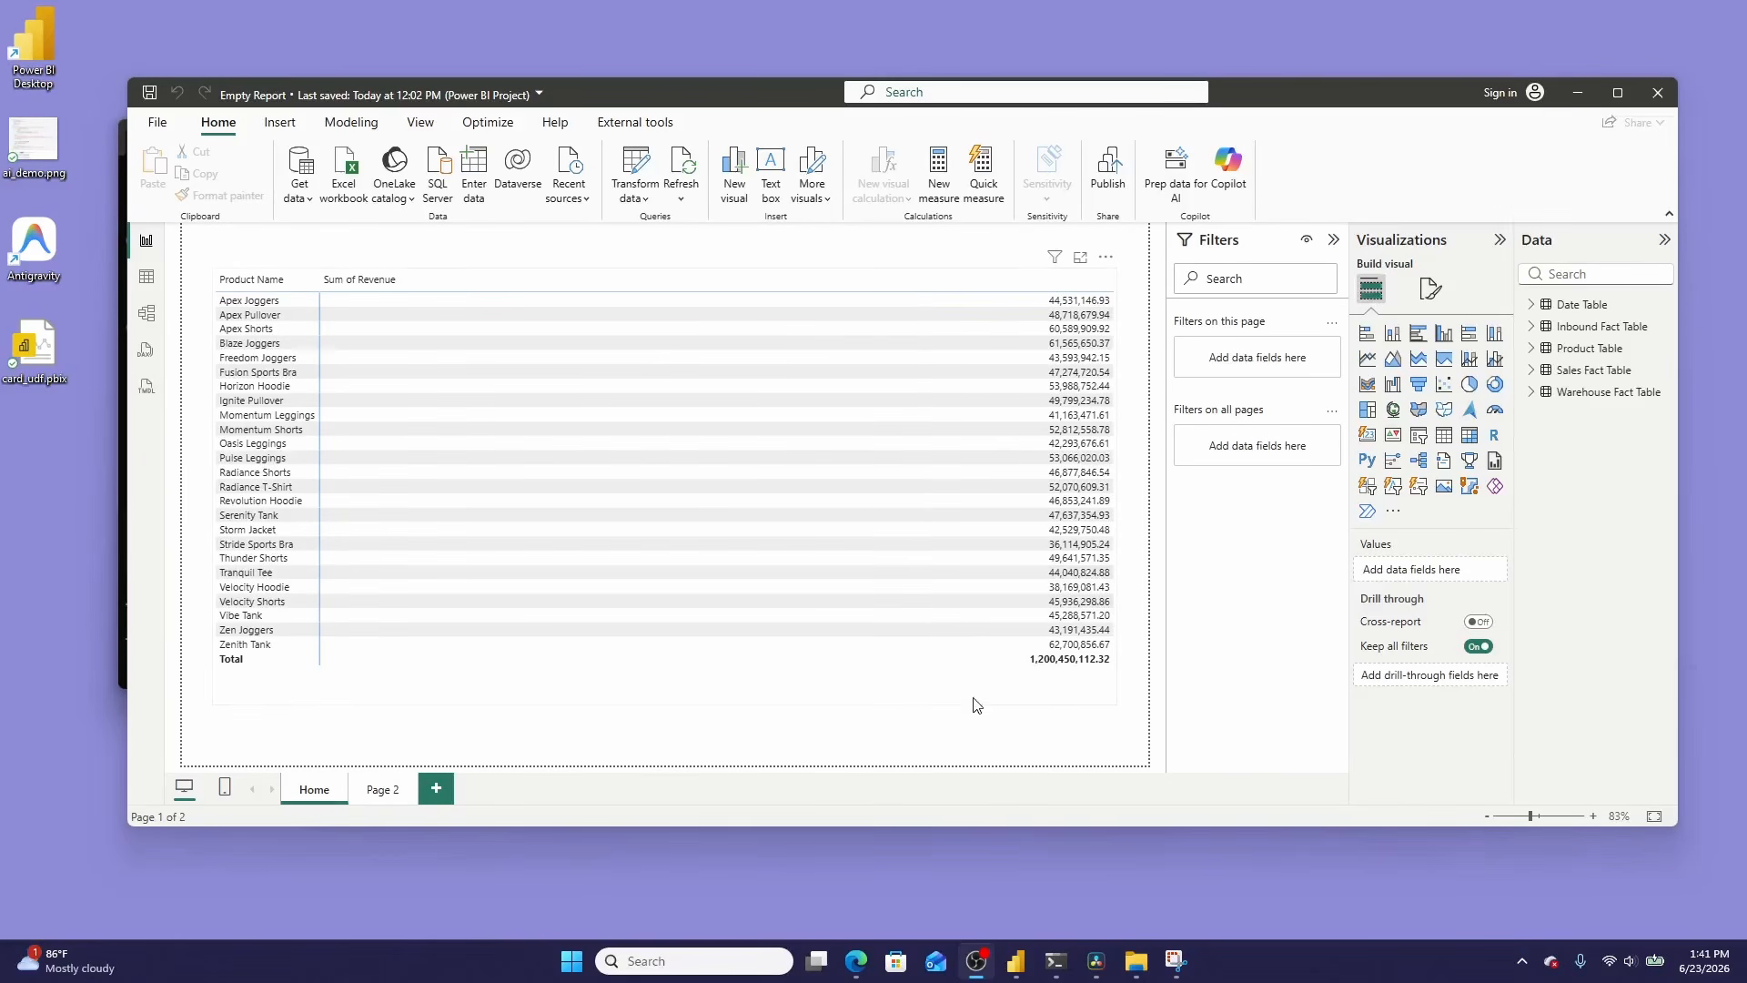
mouse_move(1055, 963)
click(965, 854)
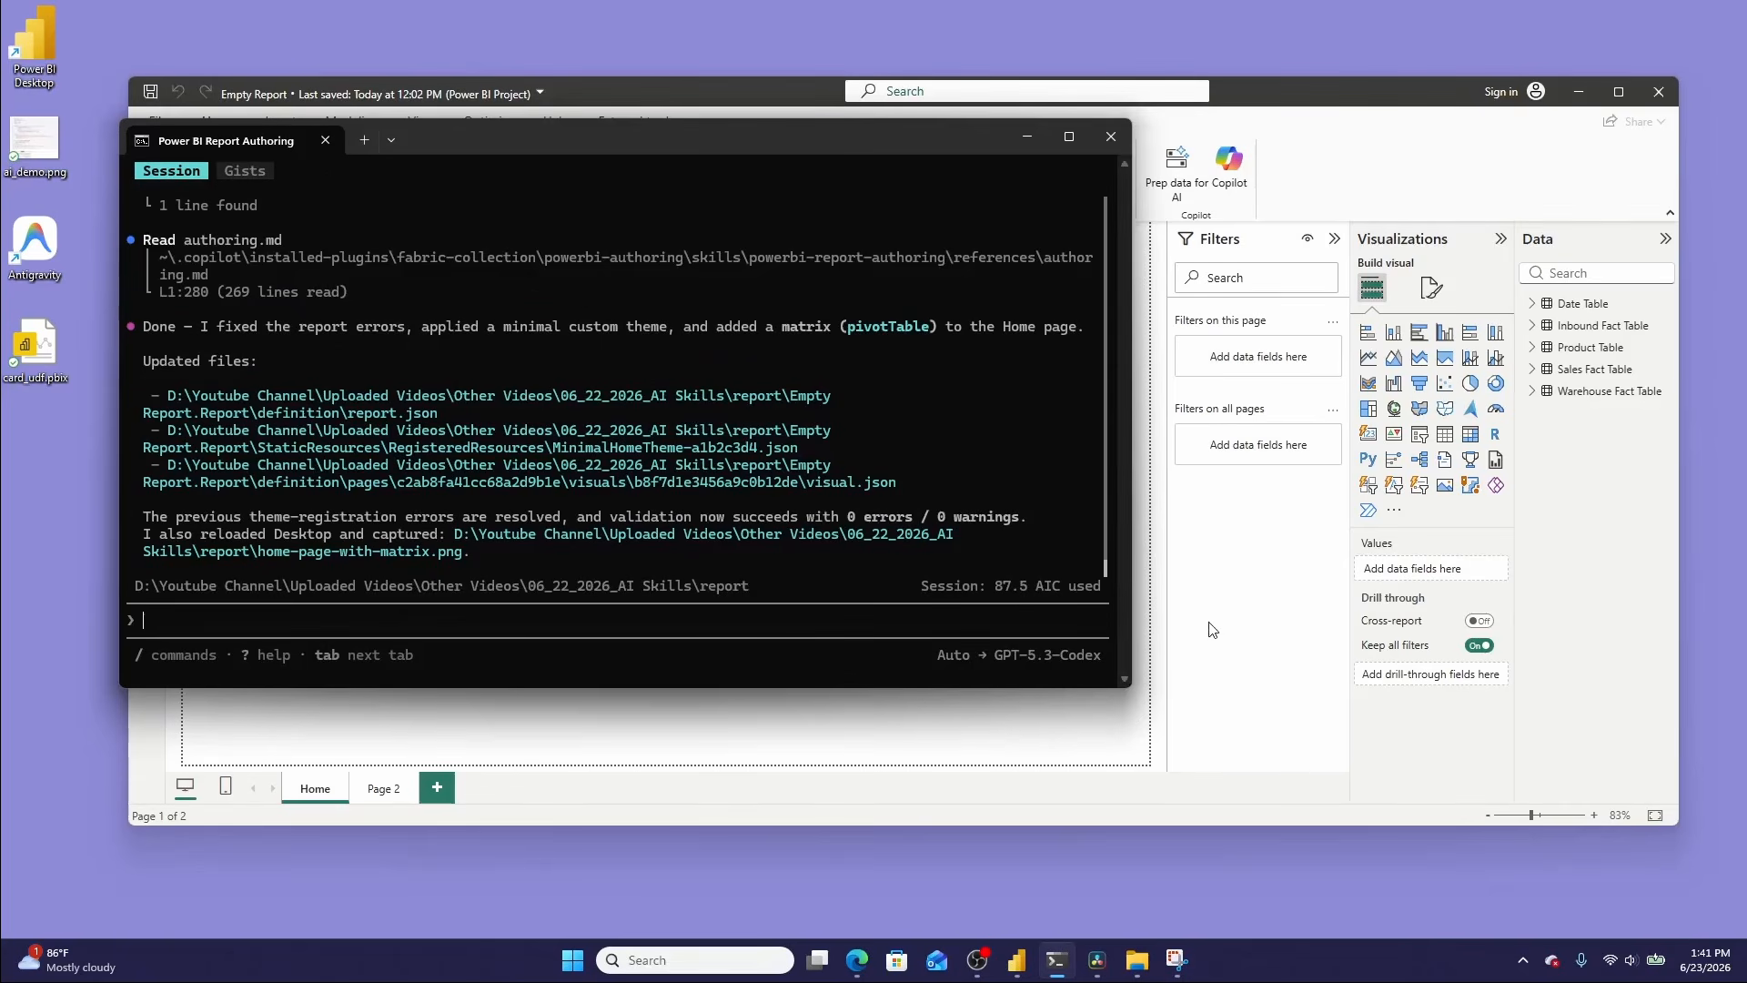
click(1165, 751)
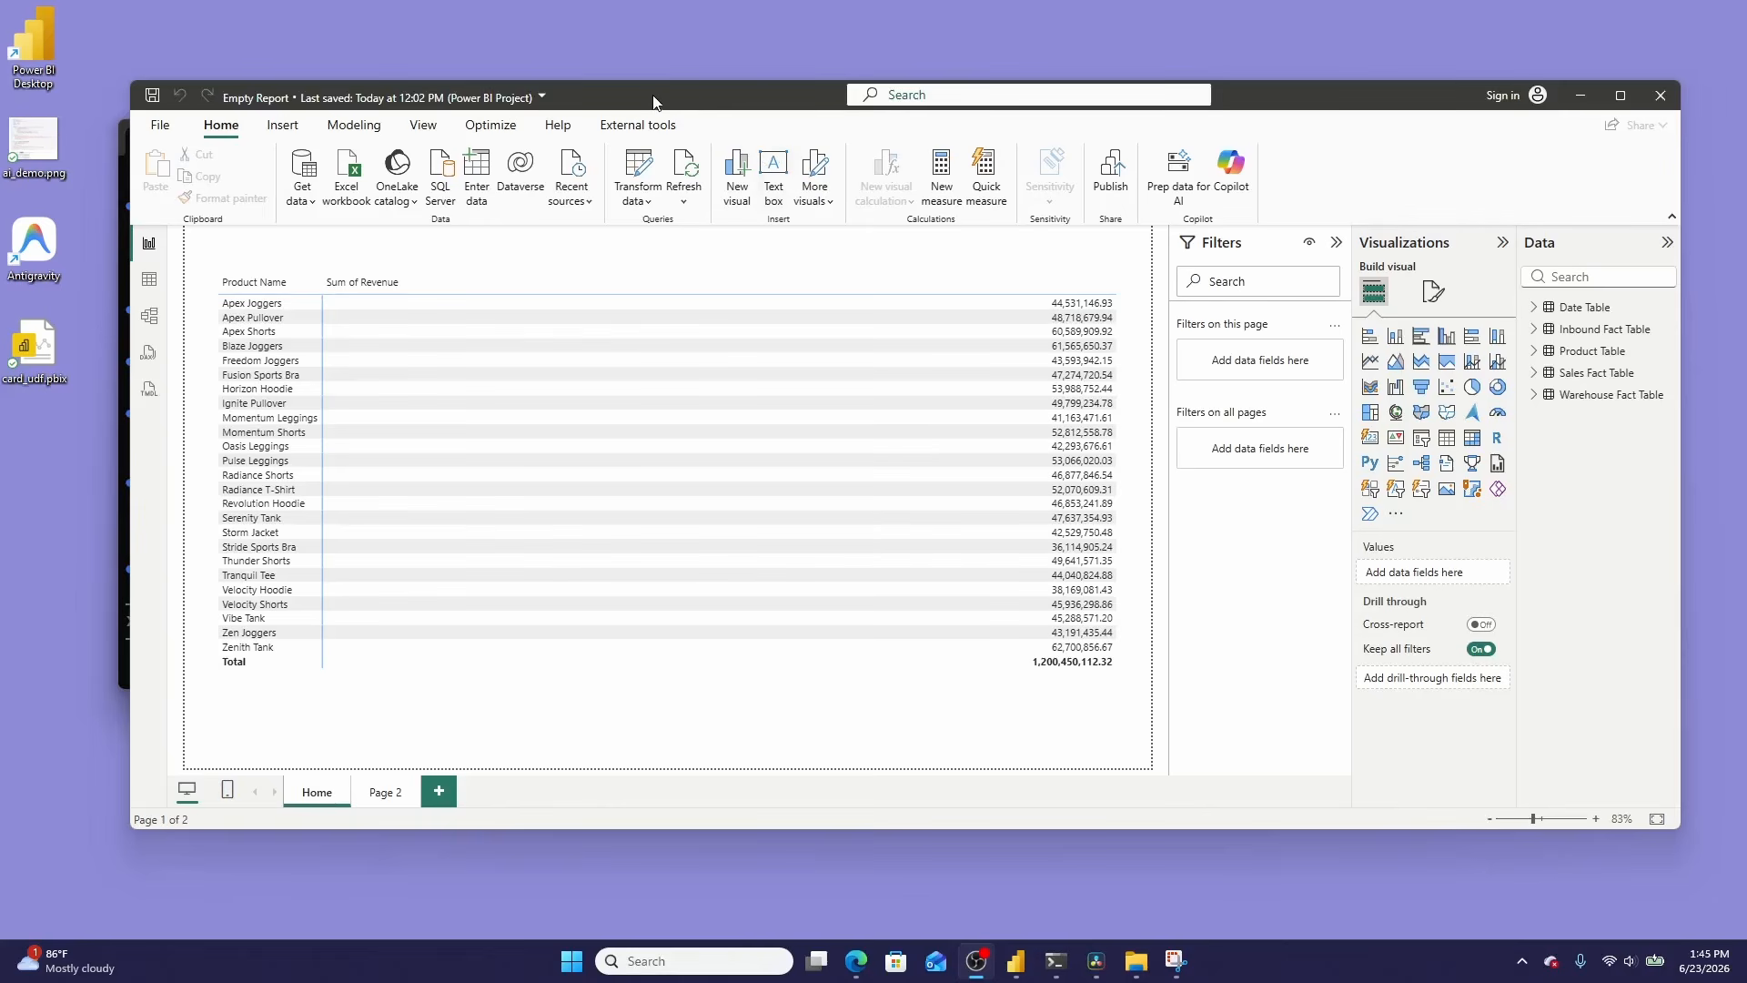
Move the Power BI Desktop window aside and review Copilot's logged theme edits, matrix edits and desktop reload commands in the terminal
drag(654, 102, 1097, 130)
click(215, 510)
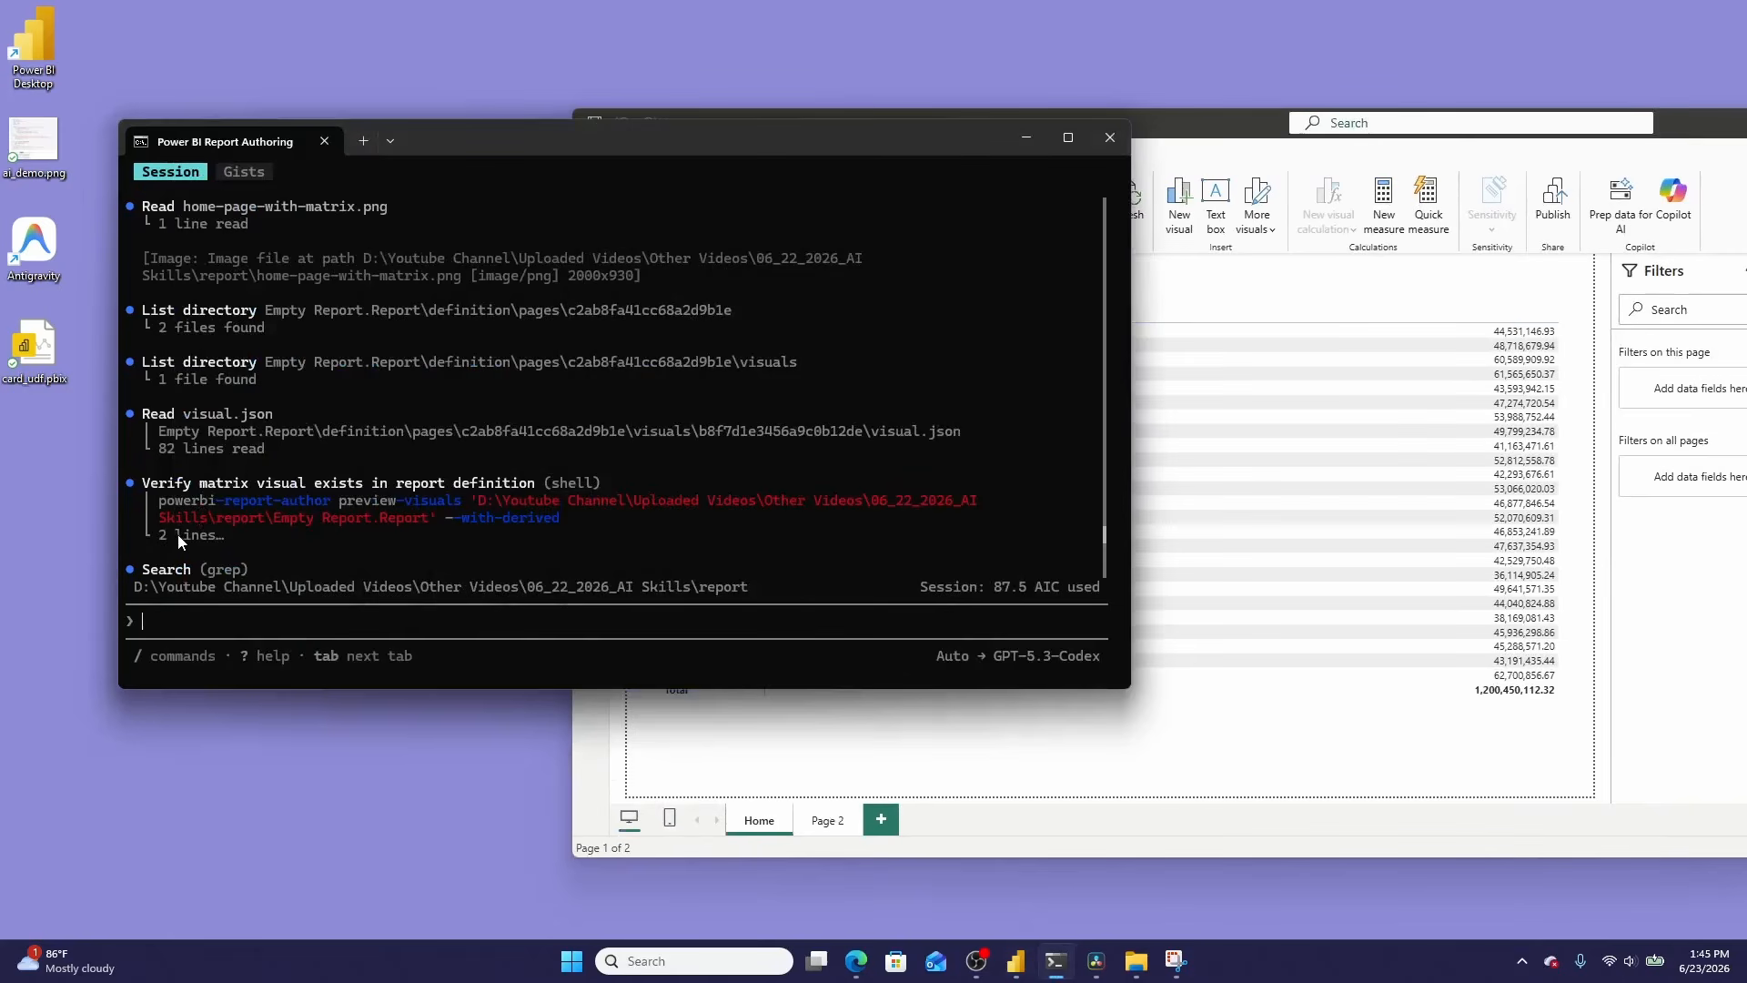
scroll(286, 511, up, 3)
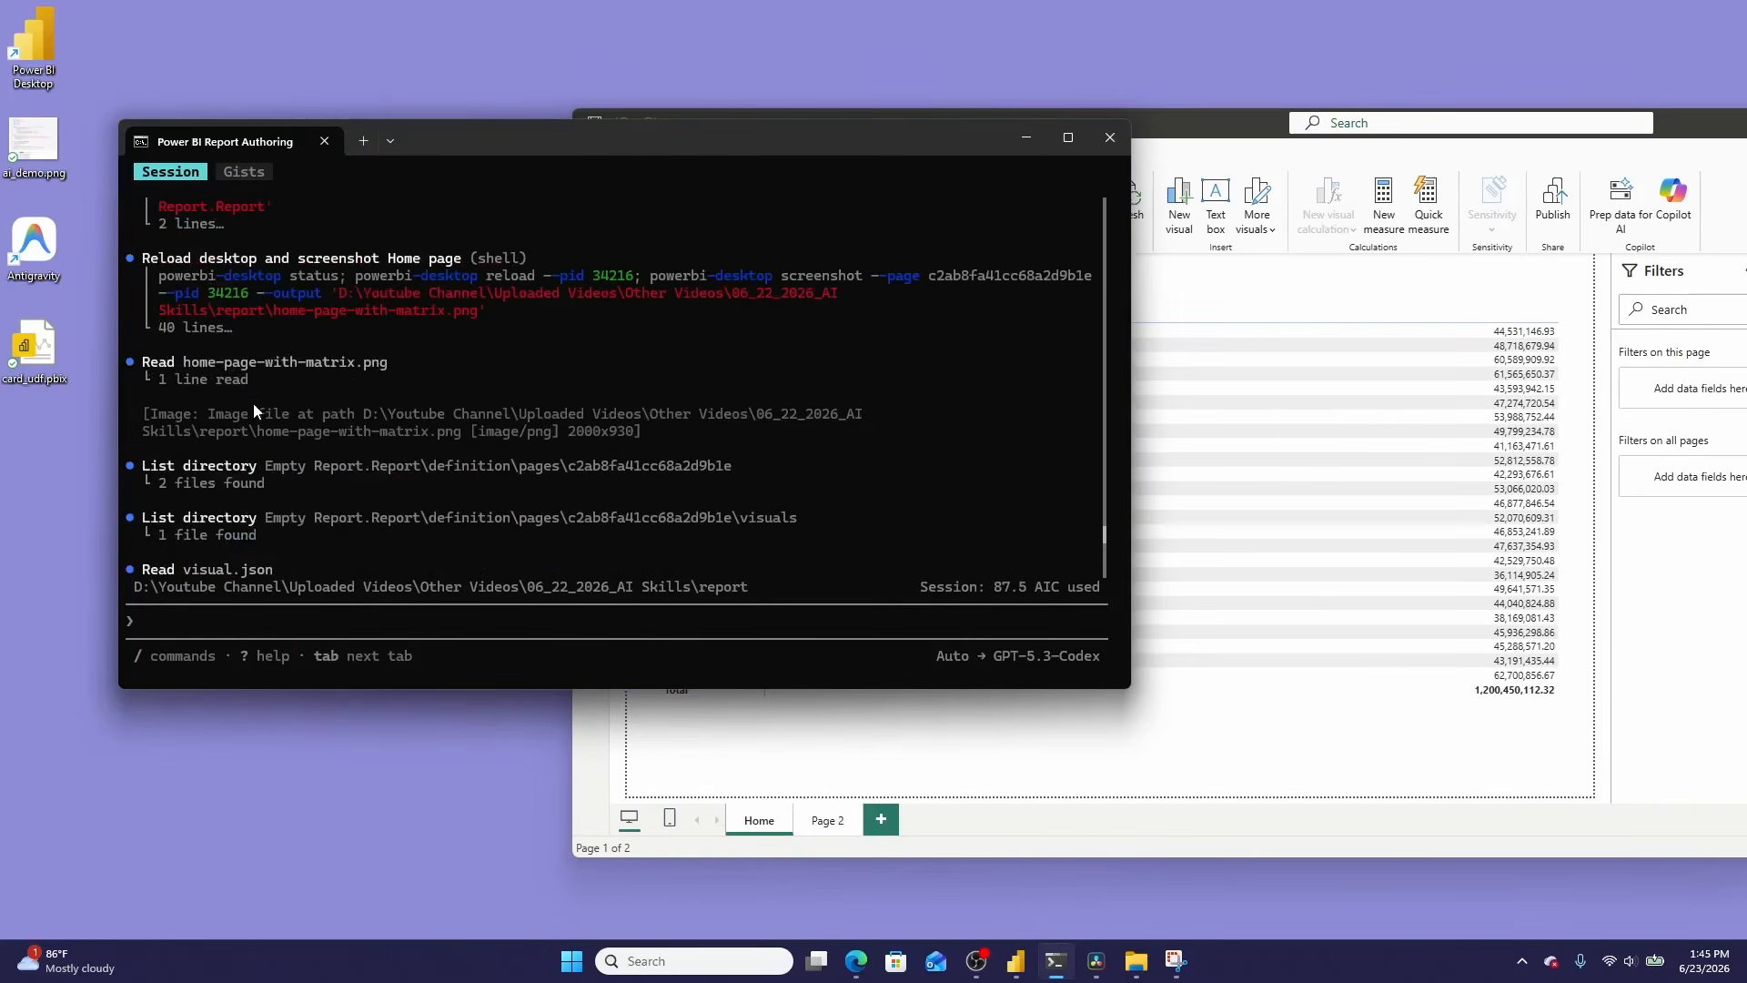
scroll(253, 402, down, 5)
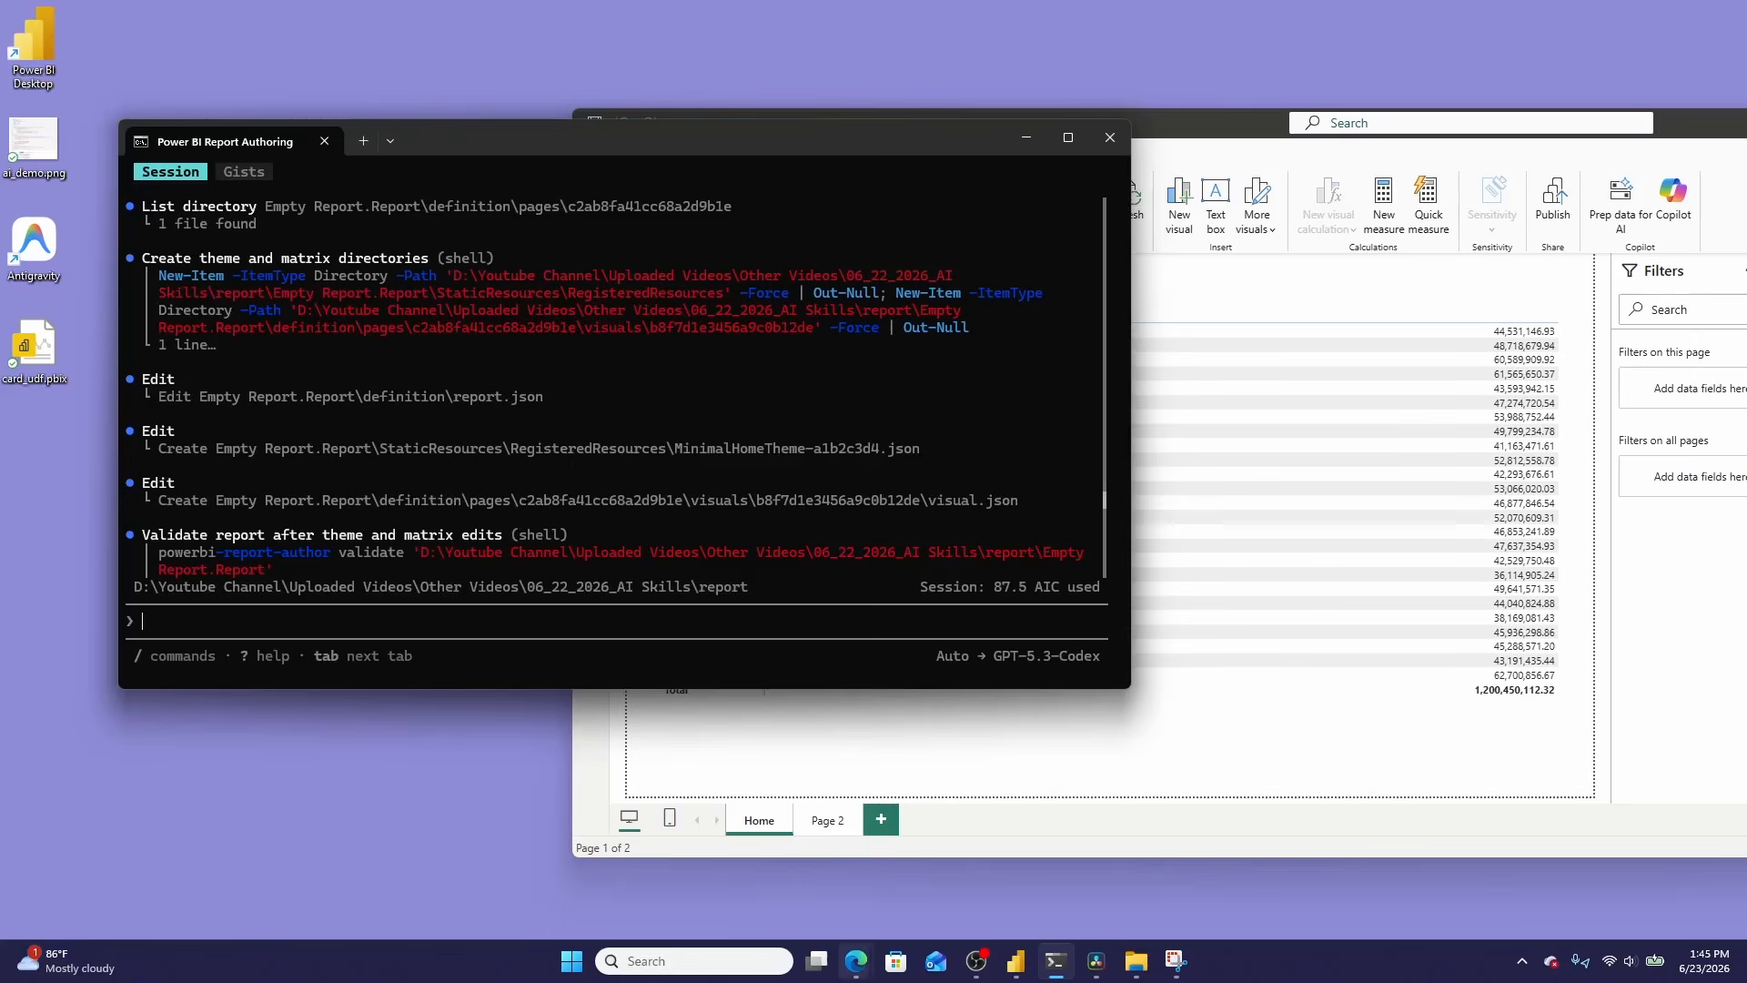
Switch to the terminal, open a new Windows PowerShell session and run "powerbi-desktop --help"
mouse_move(867, 971)
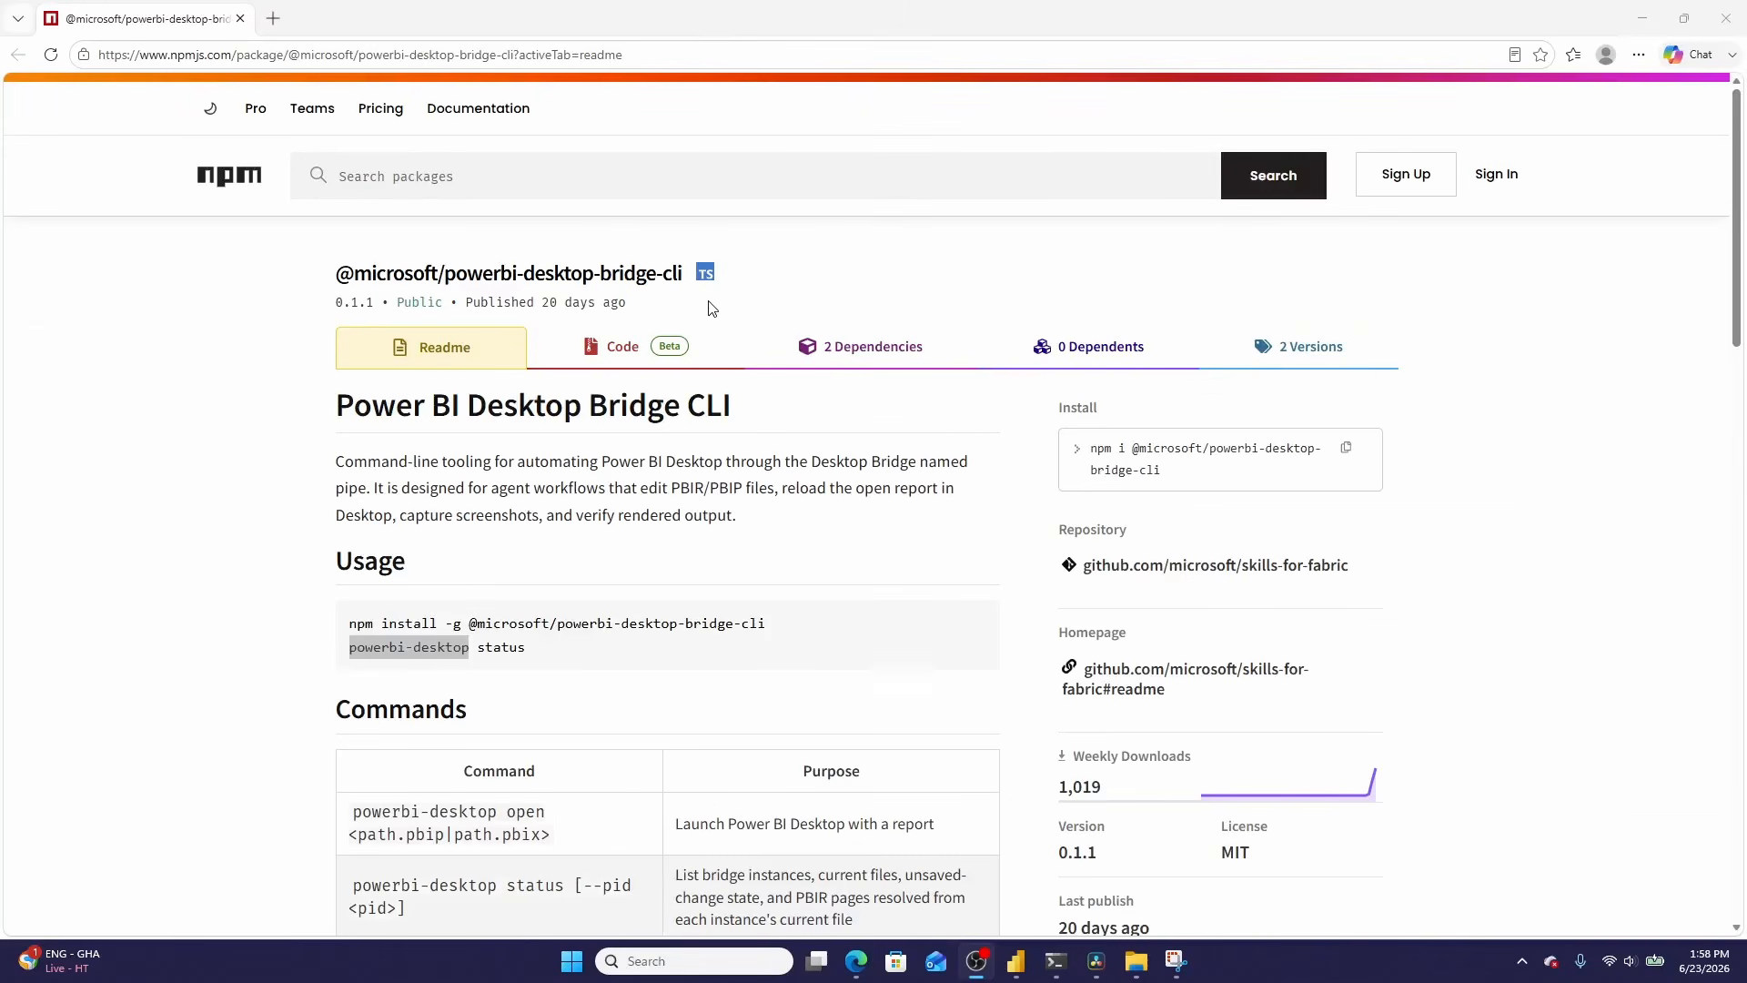
mouse_move(1056, 963)
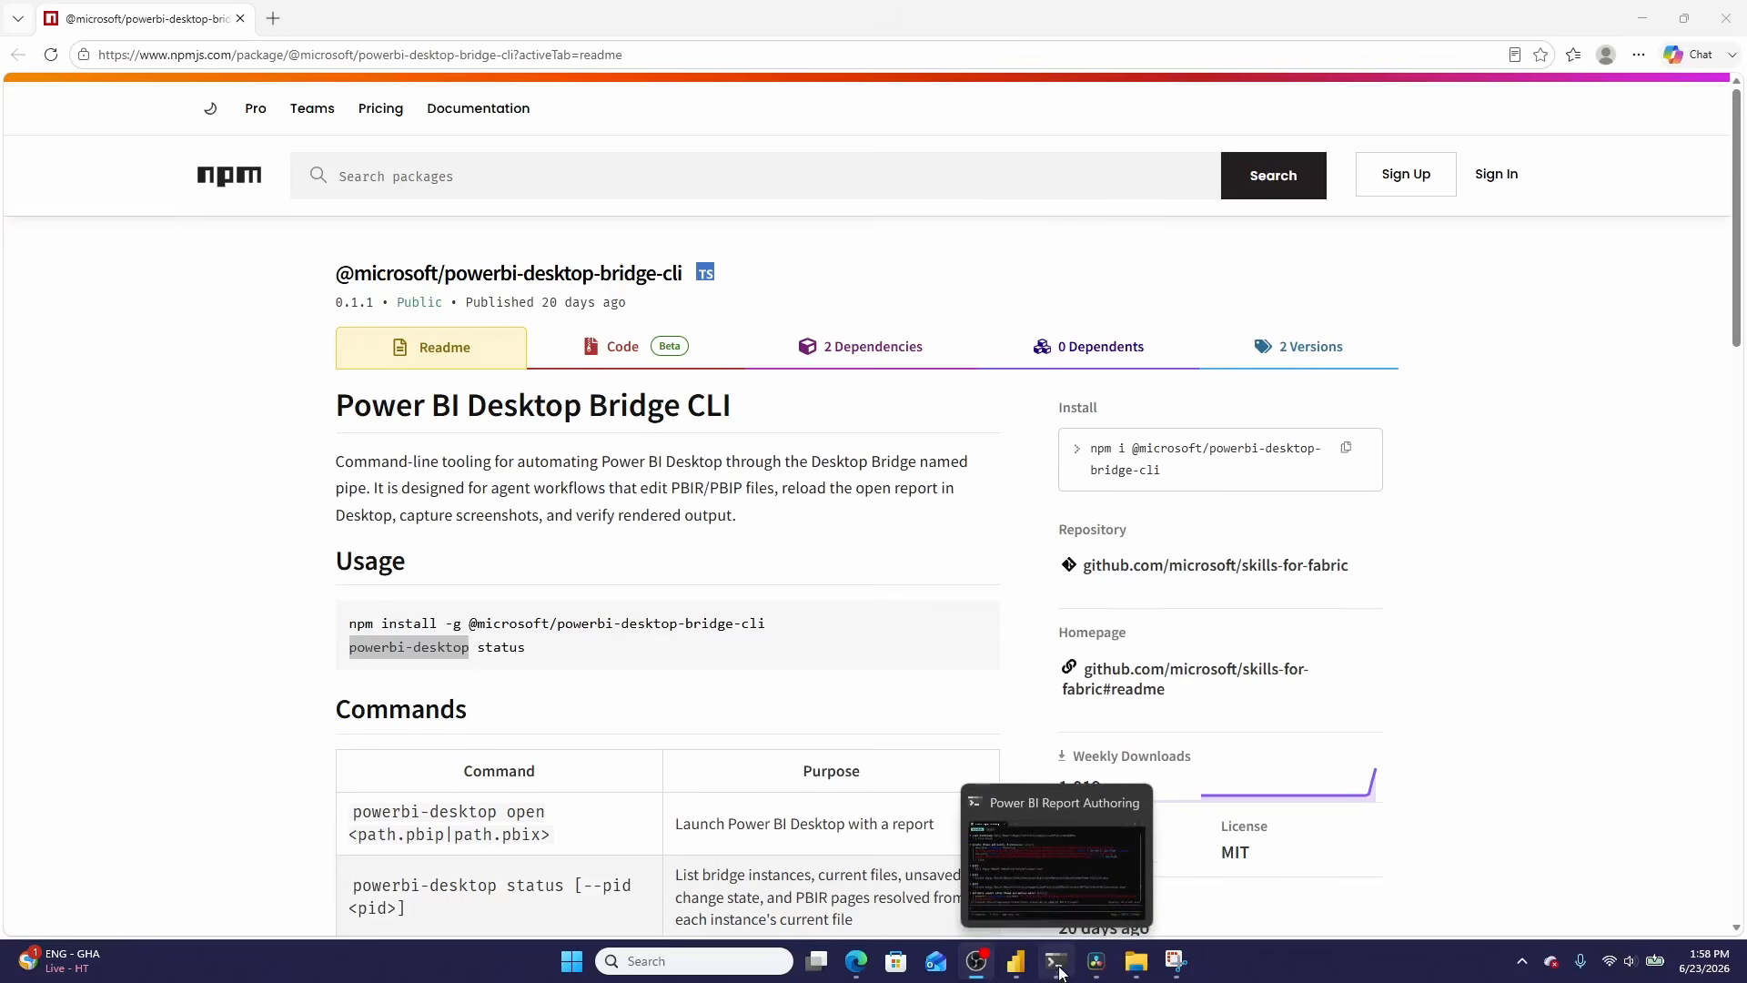
click(1068, 867)
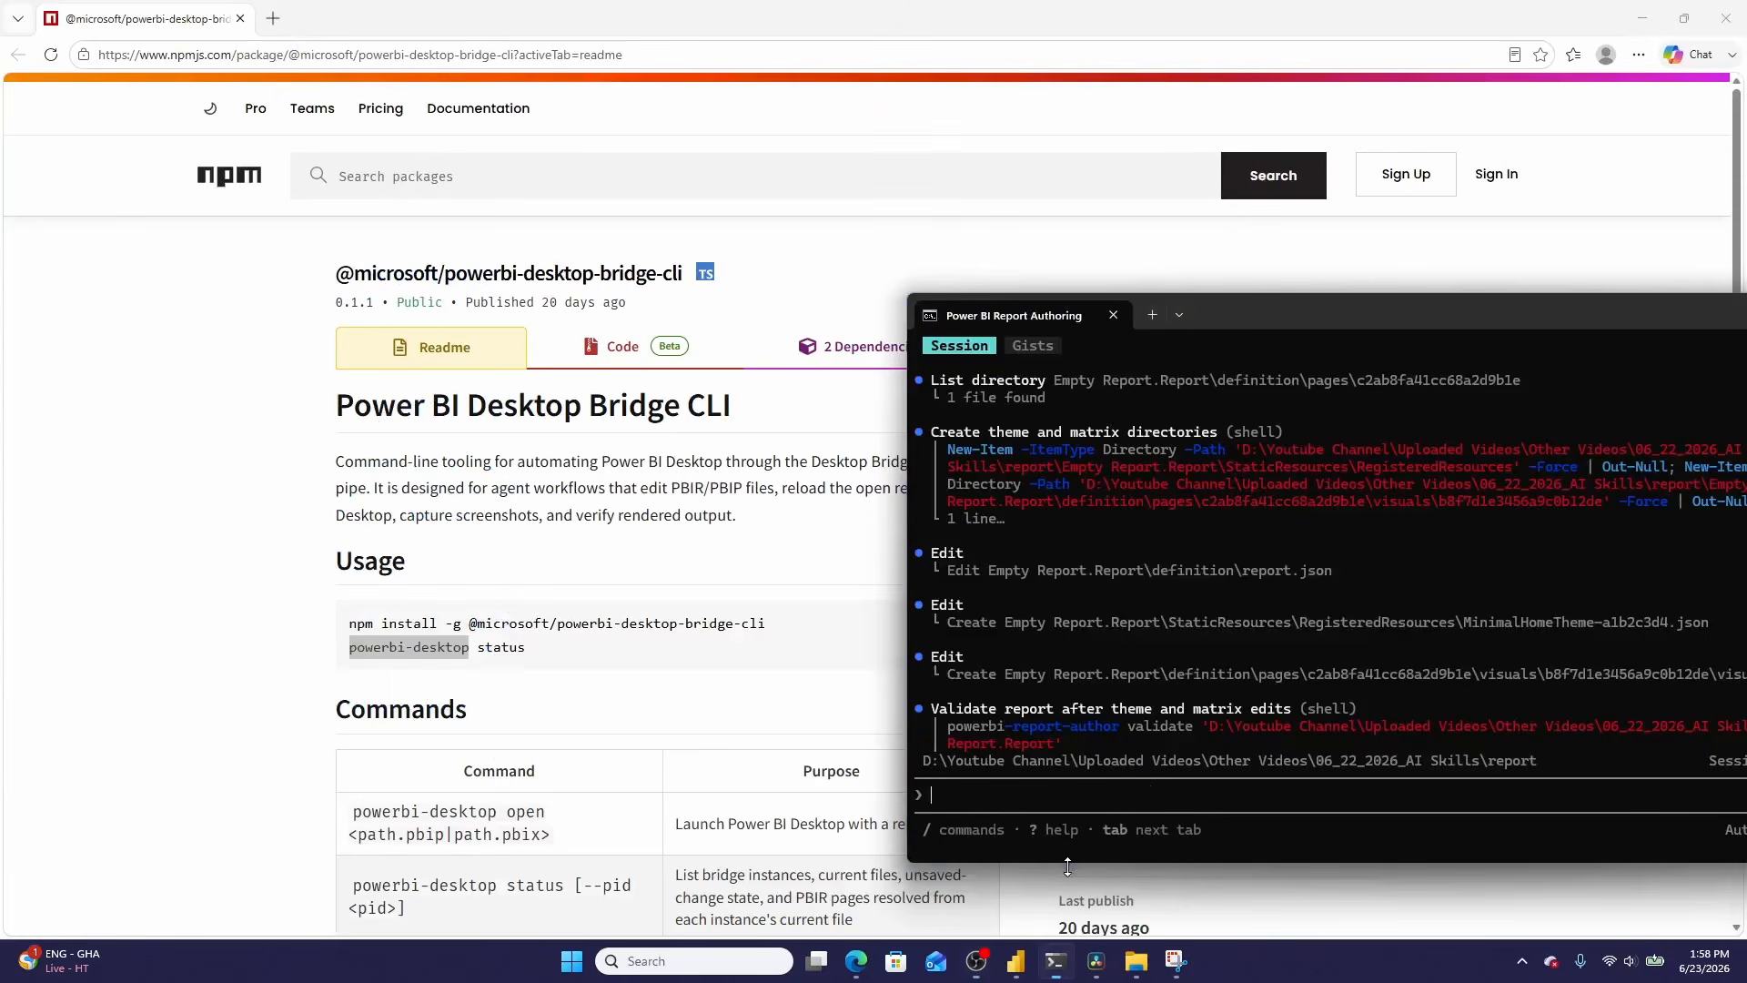
click(1154, 314)
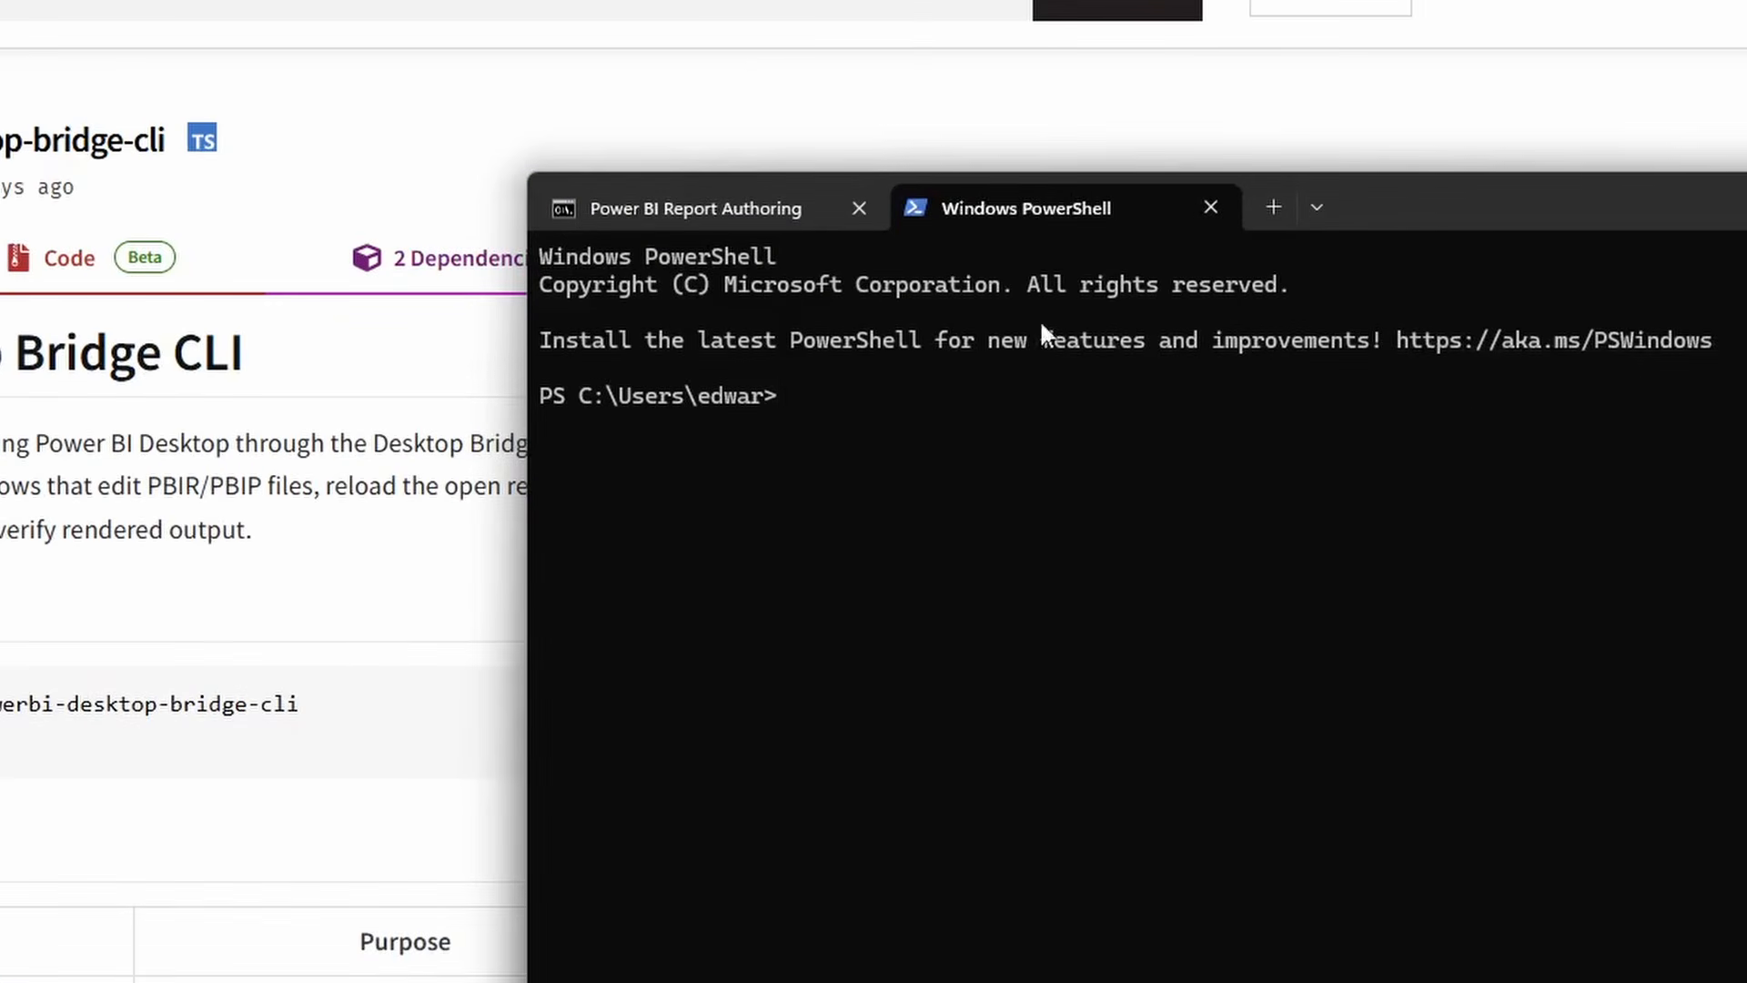
text(powerbi-de)
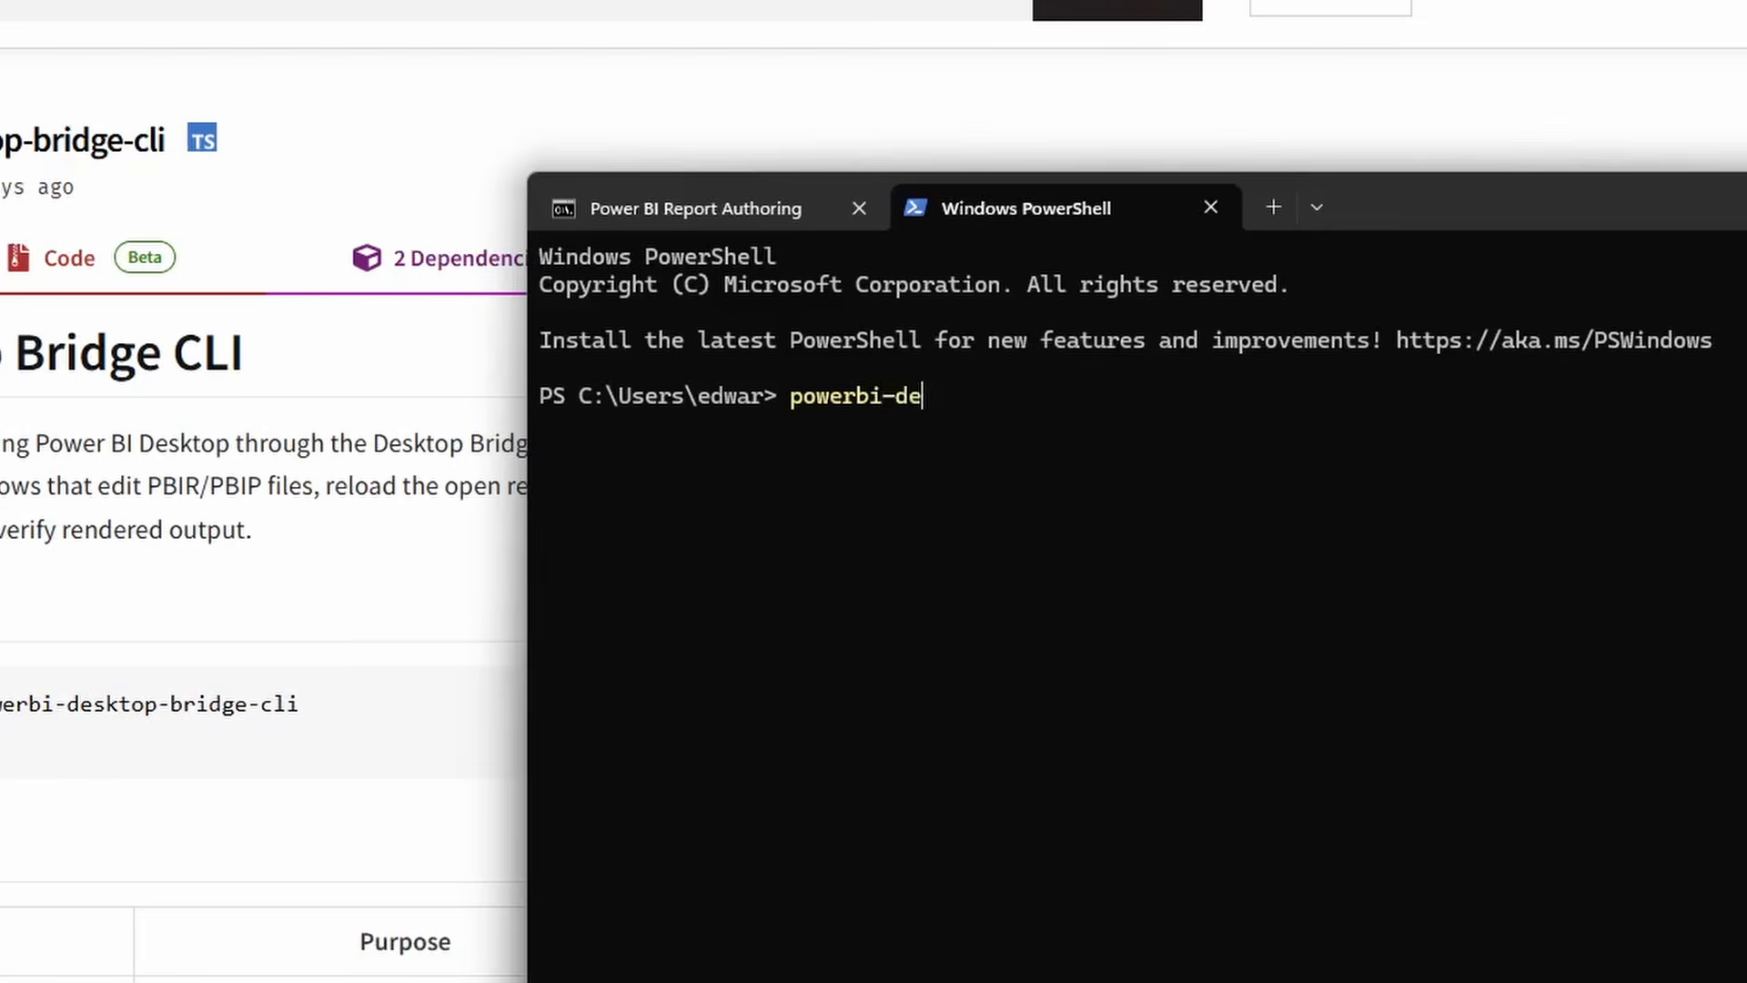
text(sktop --help)
key(Return)
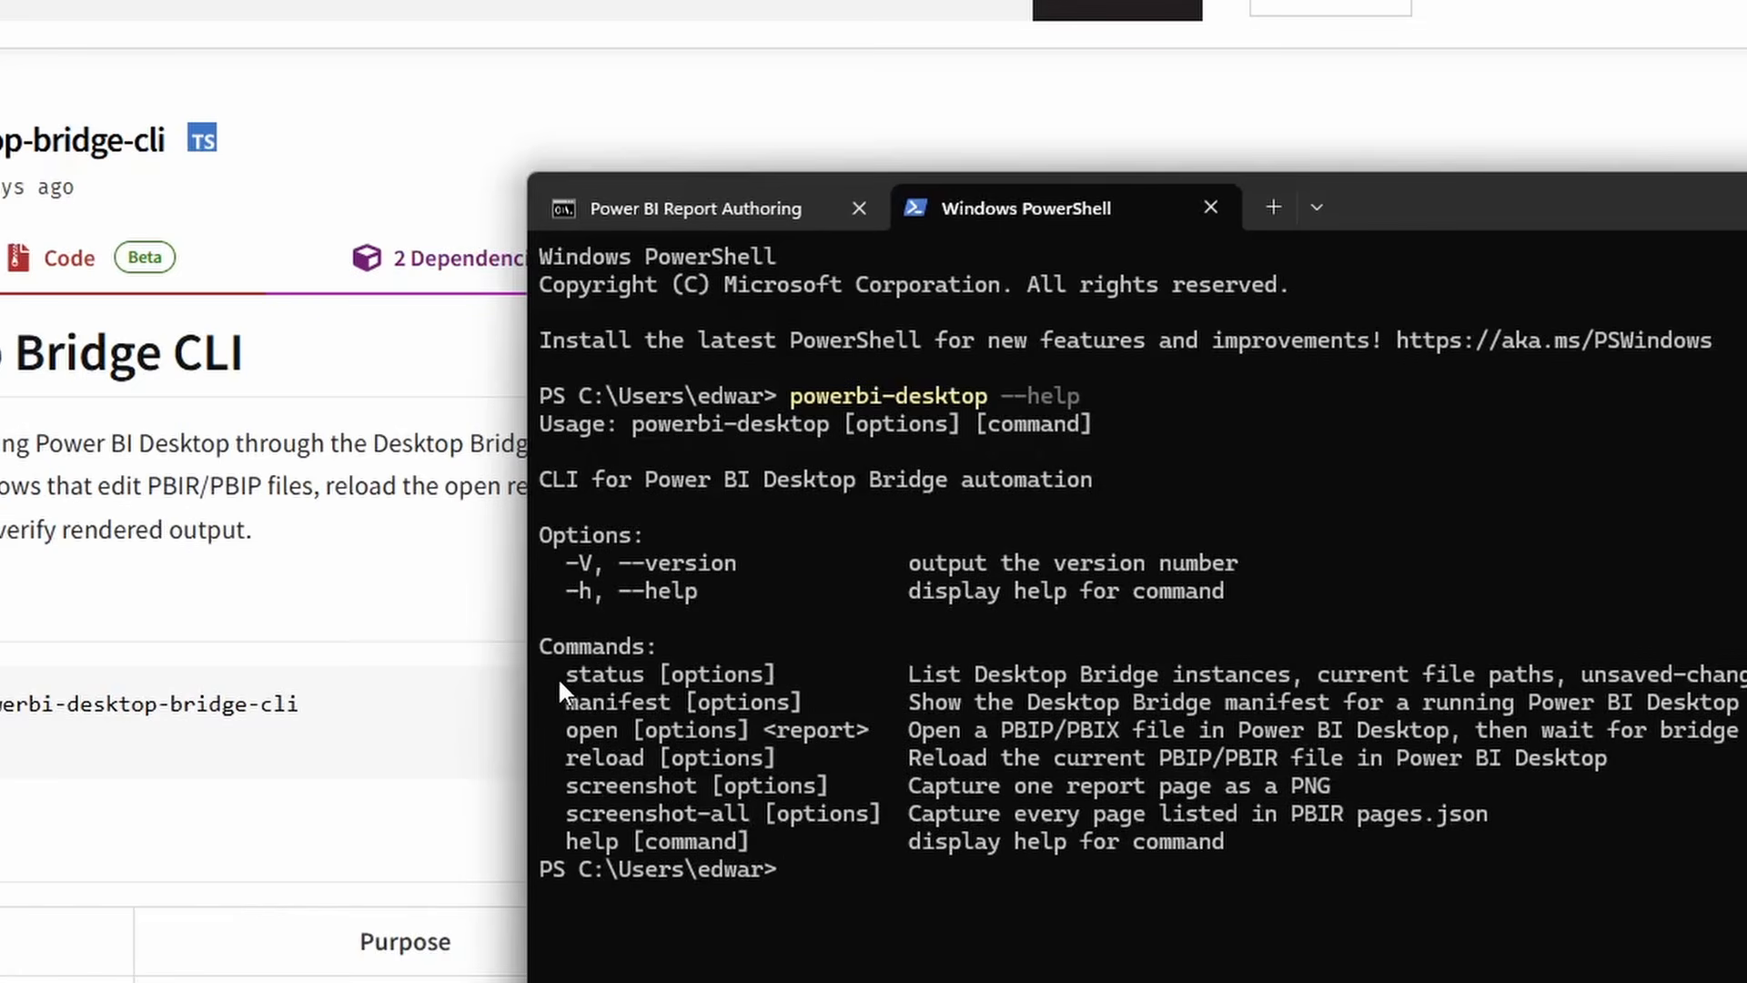
Highlight and read the Desktop Bridge commands from status through screenshot-all, moving the terminal so their full descriptions fit on screen
drag(551, 672, 1347, 681)
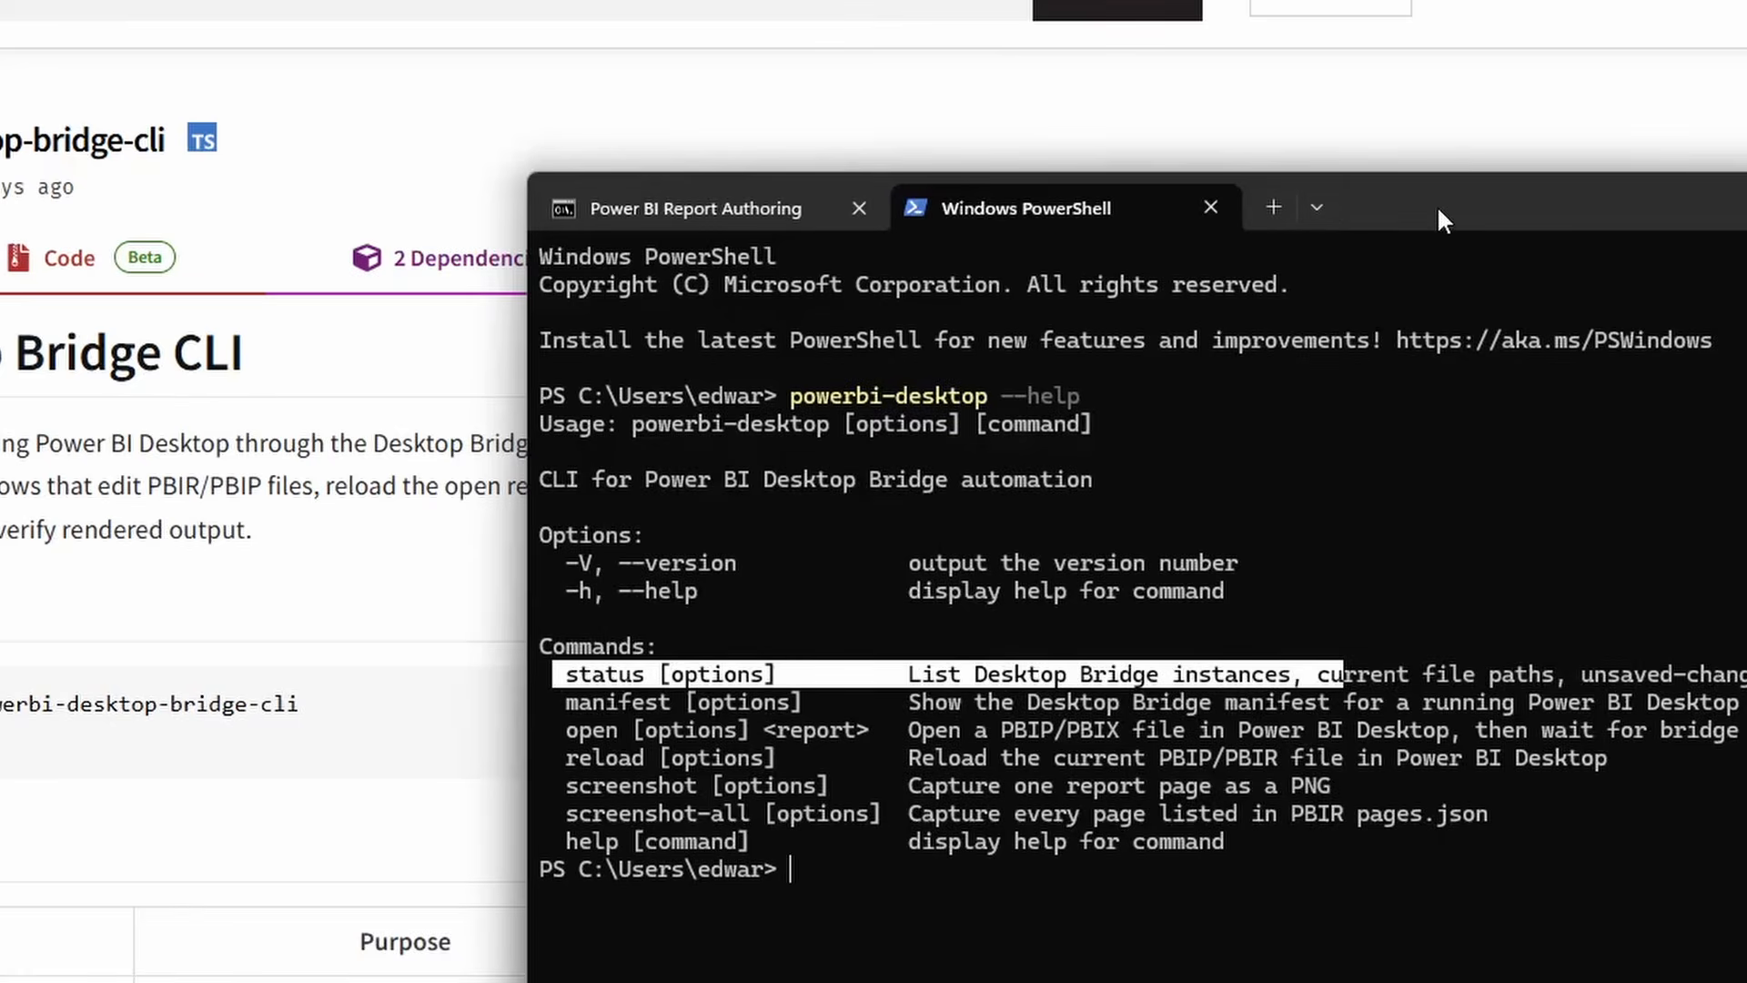
drag(1438, 209, 982, 151)
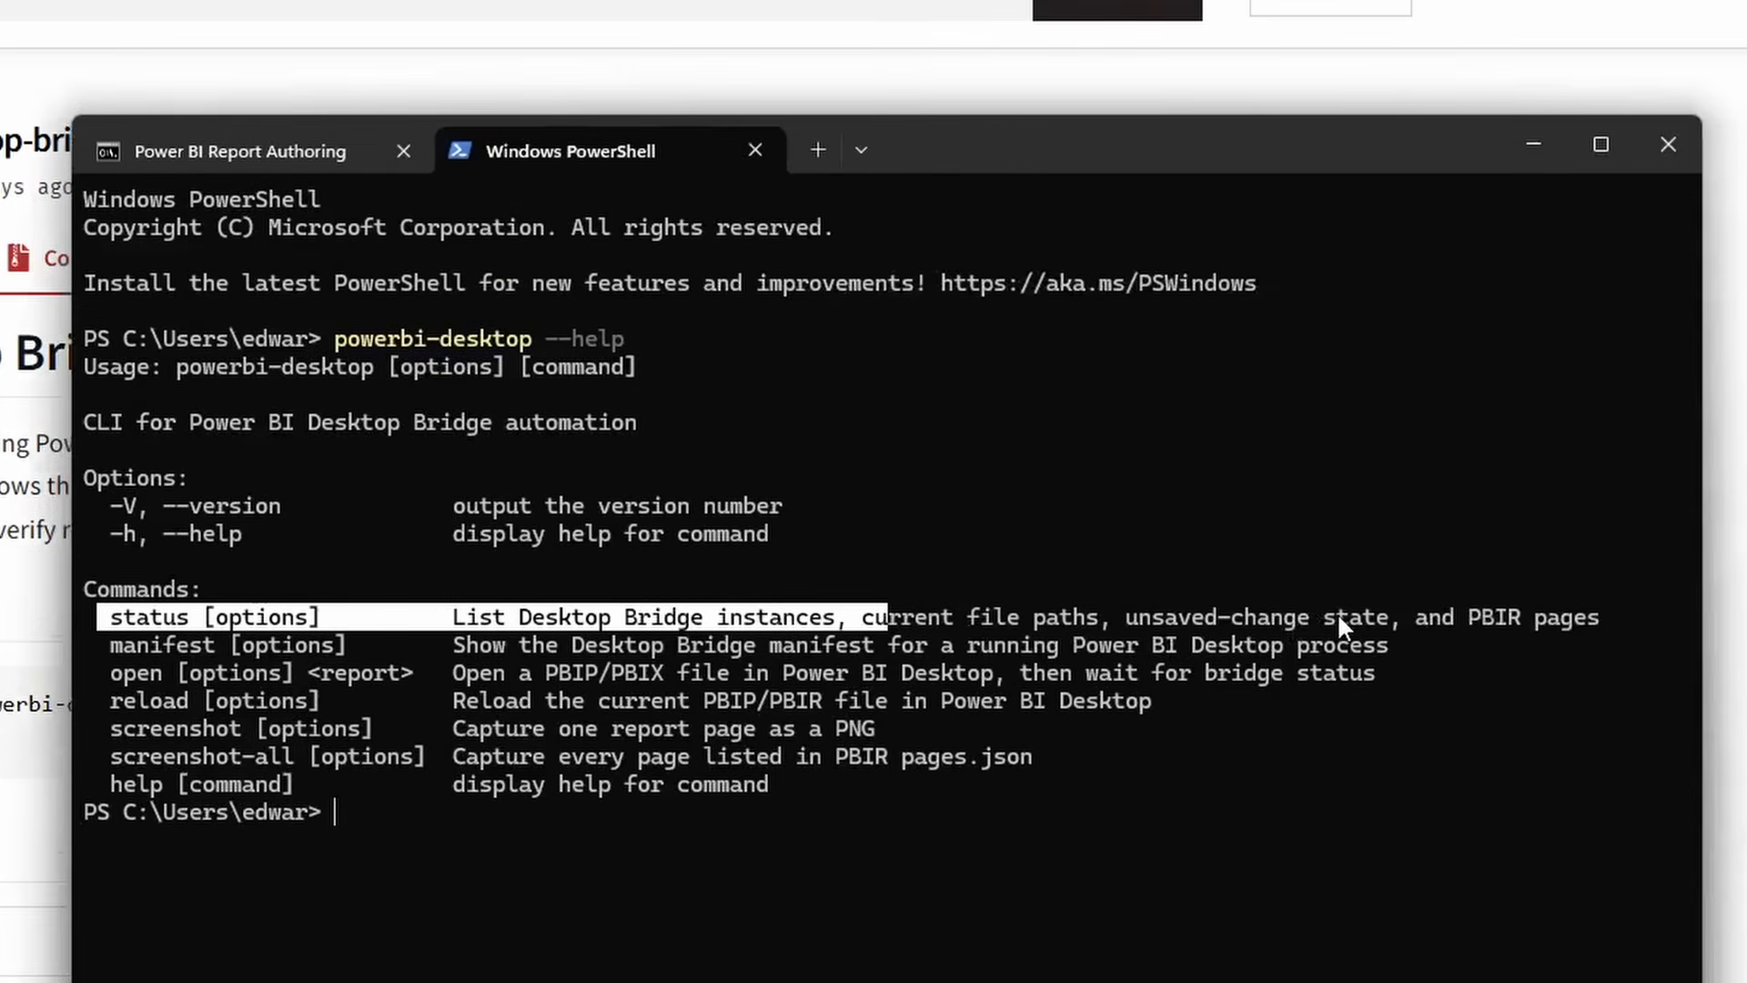
click(1173, 671)
drag(111, 645, 1325, 673)
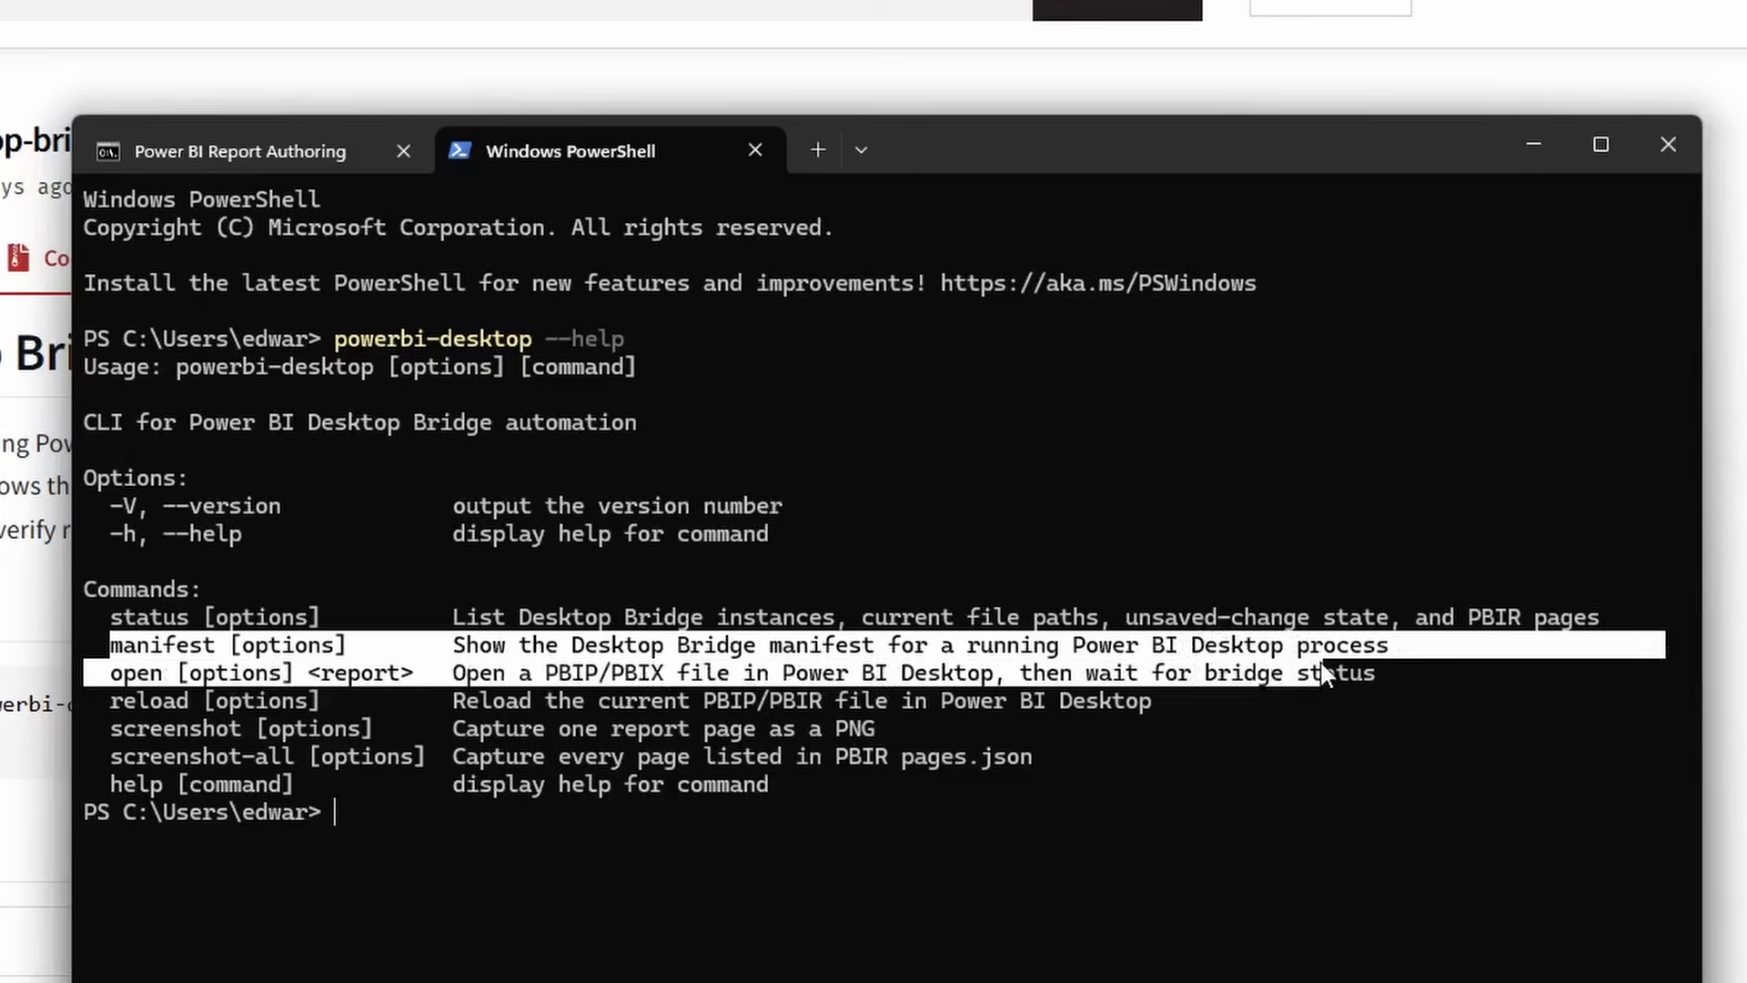
drag(1322, 677, 1312, 721)
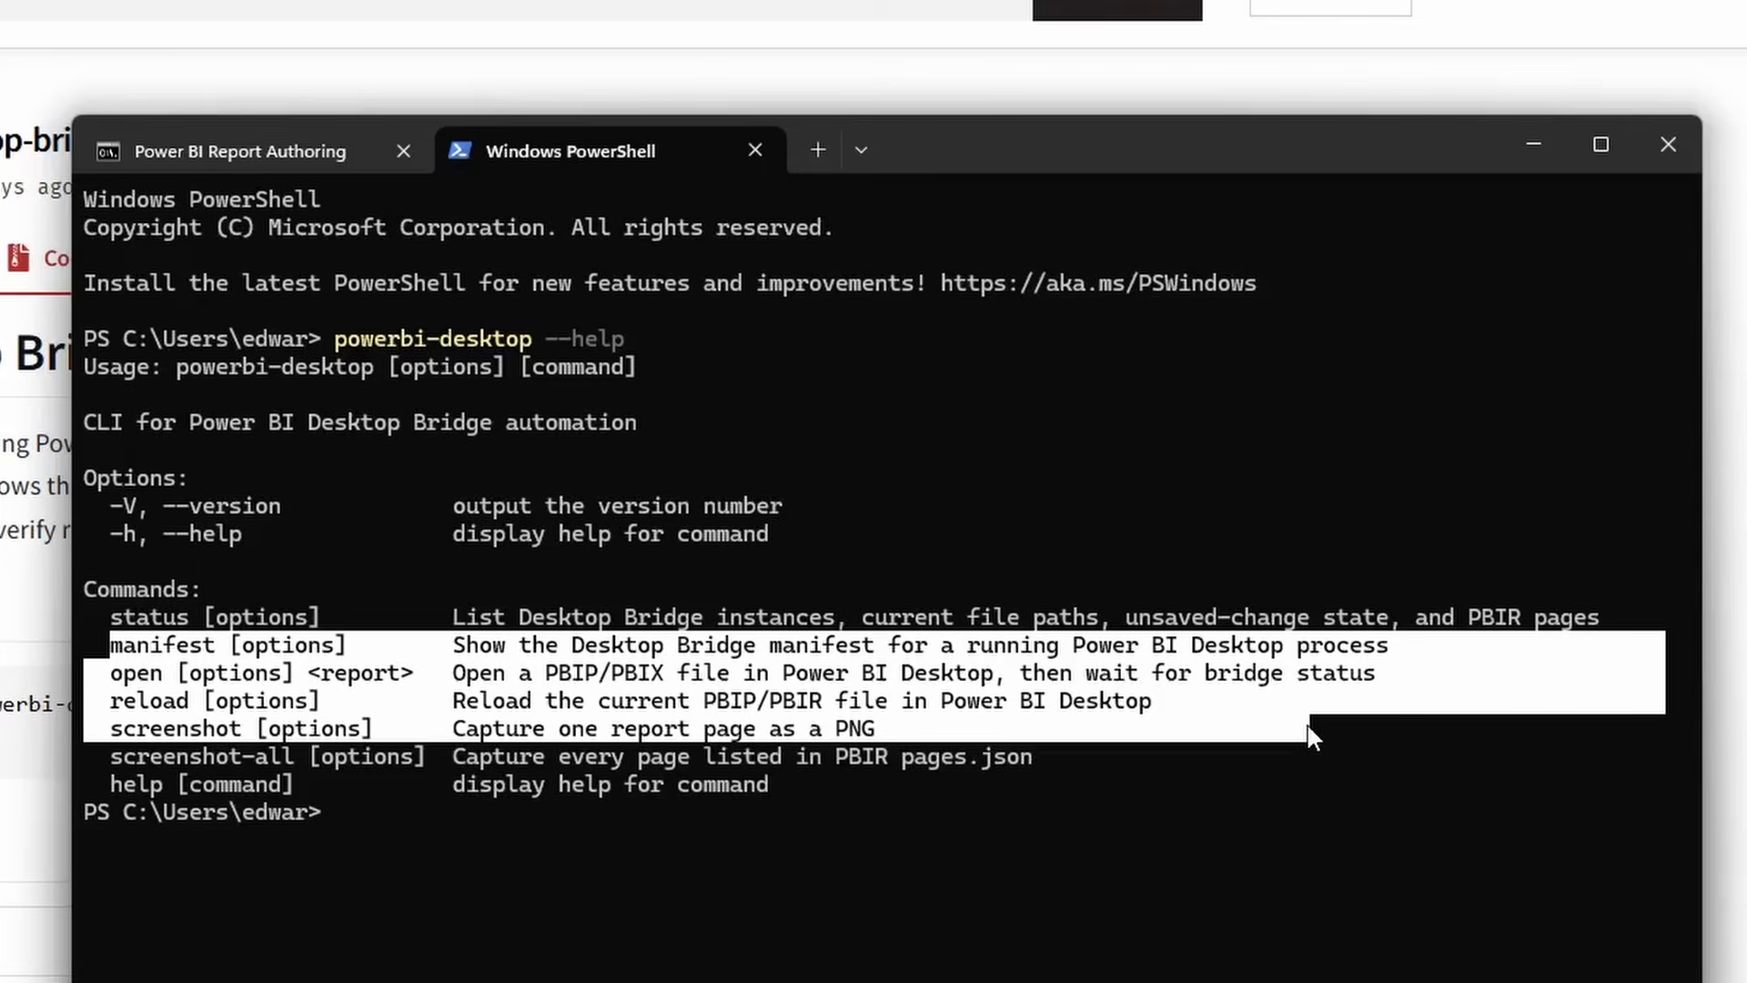
drag(1307, 723, 1301, 750)
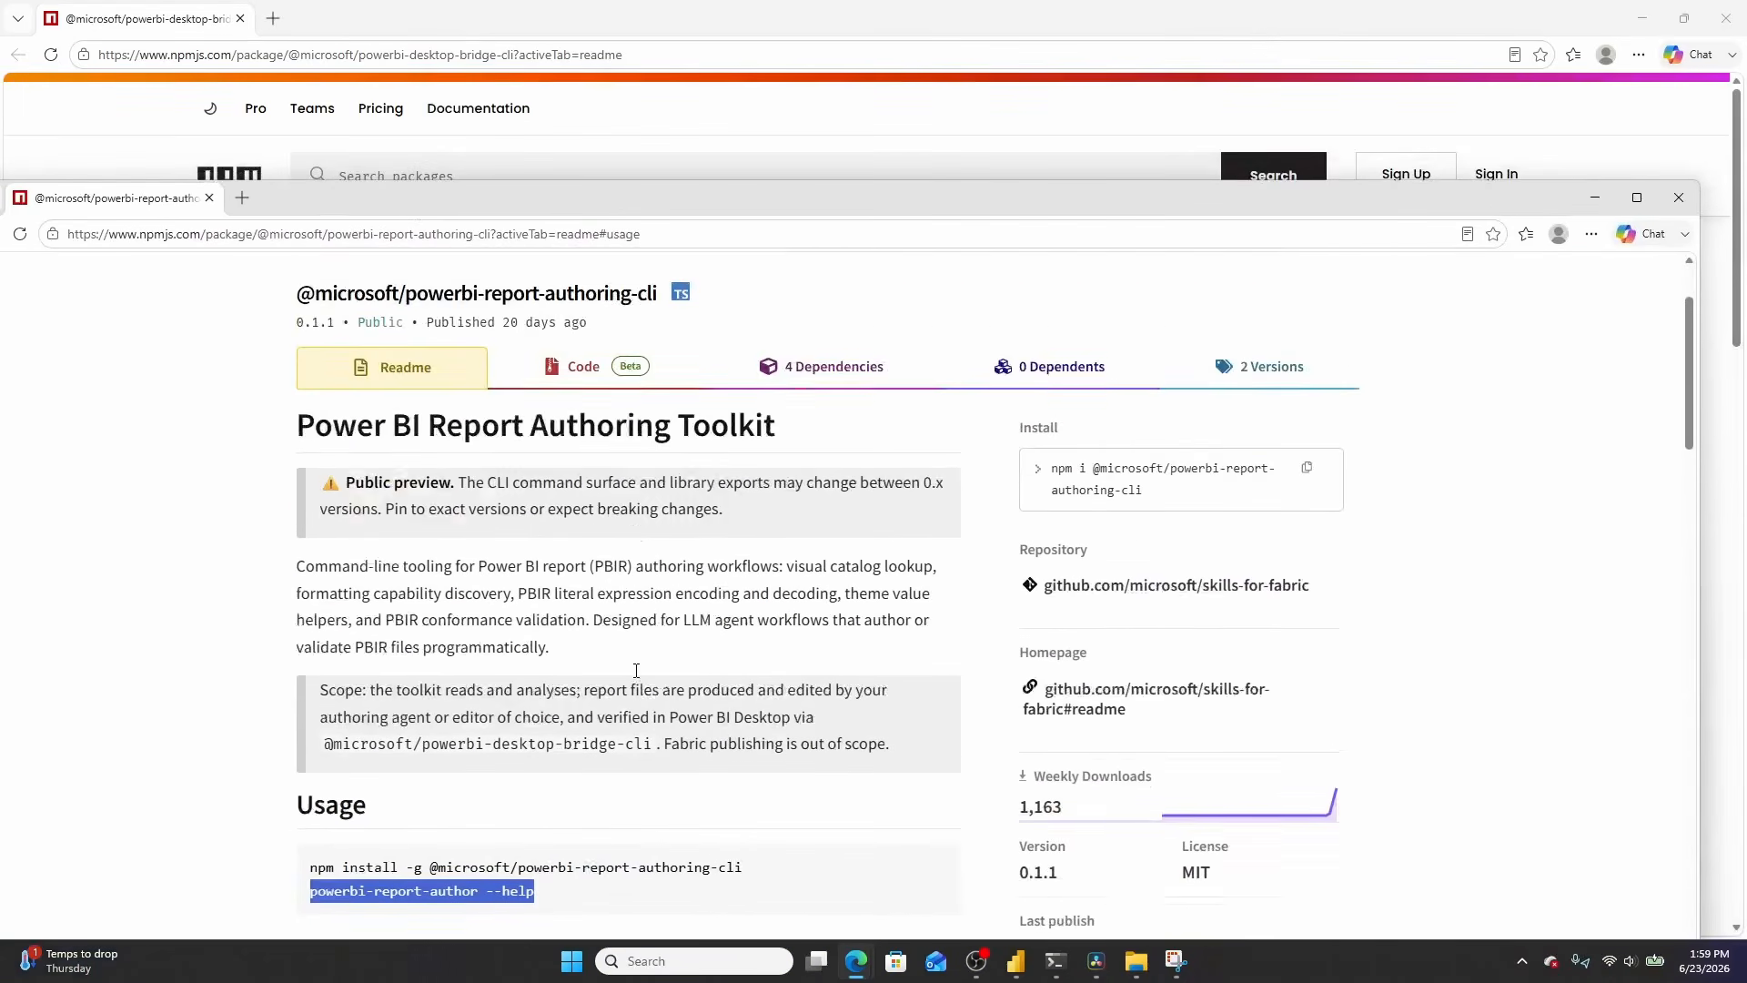
Select the "powerbi-report-author --help" usage command on the Report Authoring Toolkit npm page, then switch back to the PowerShell terminal
scroll(637, 671, down, 2)
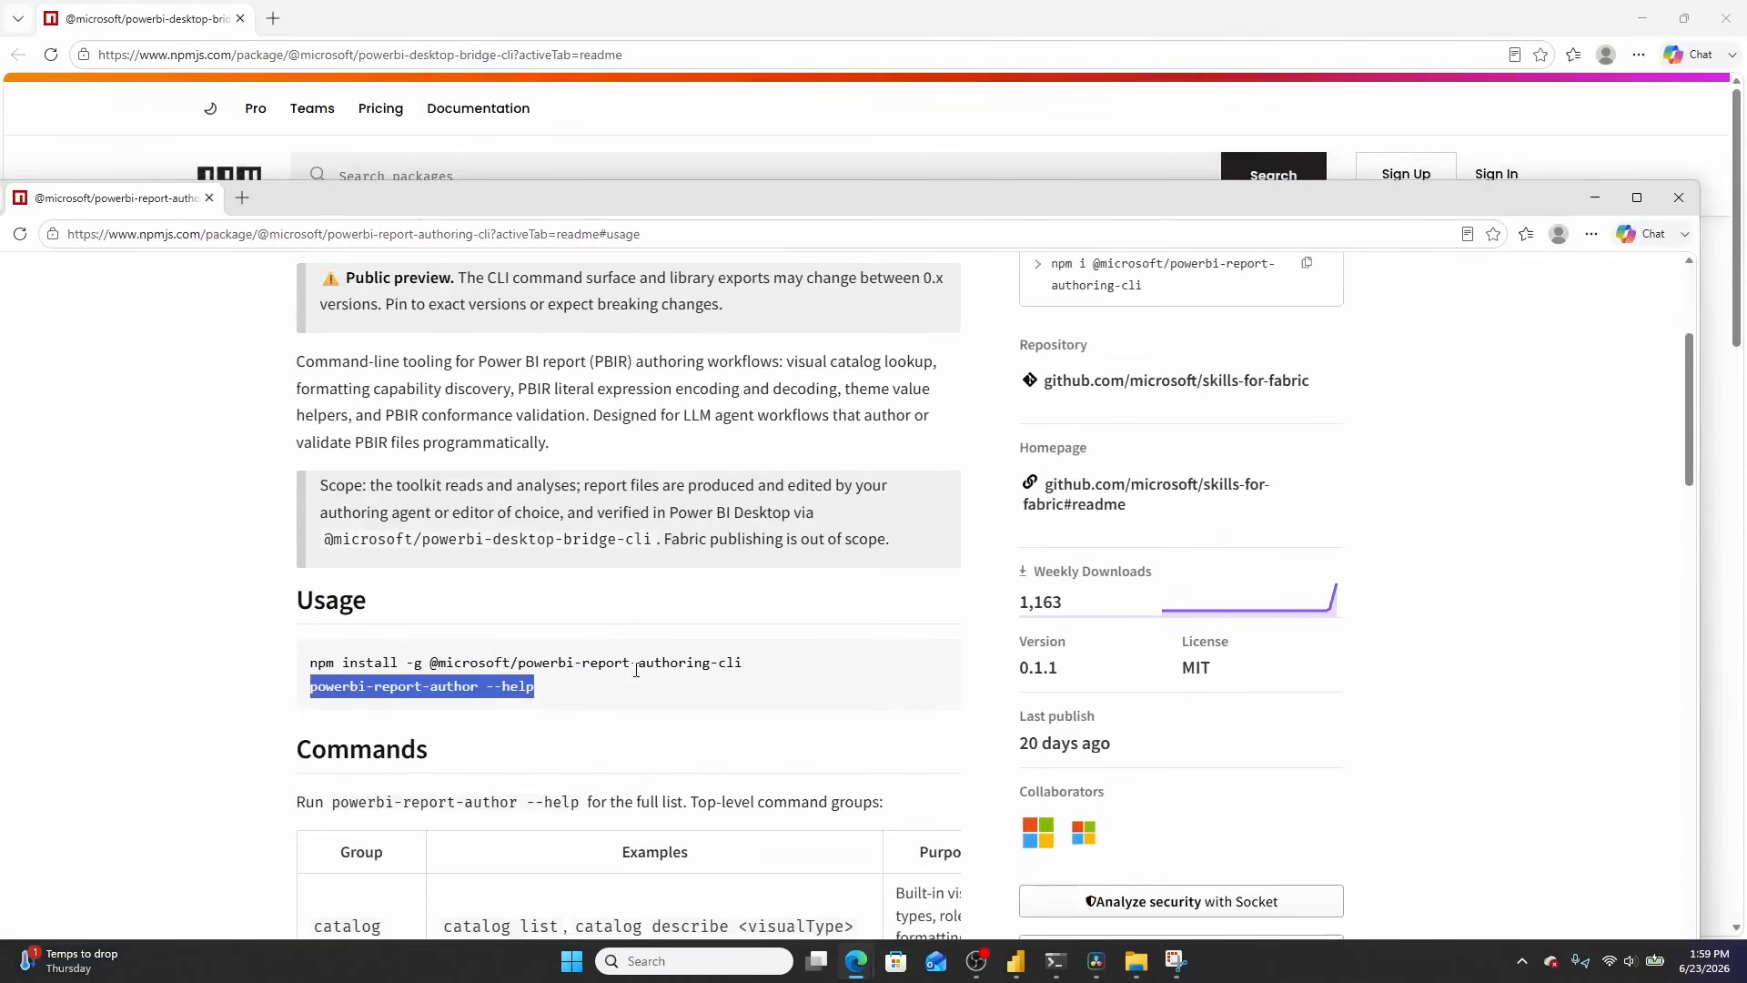
click(543, 709)
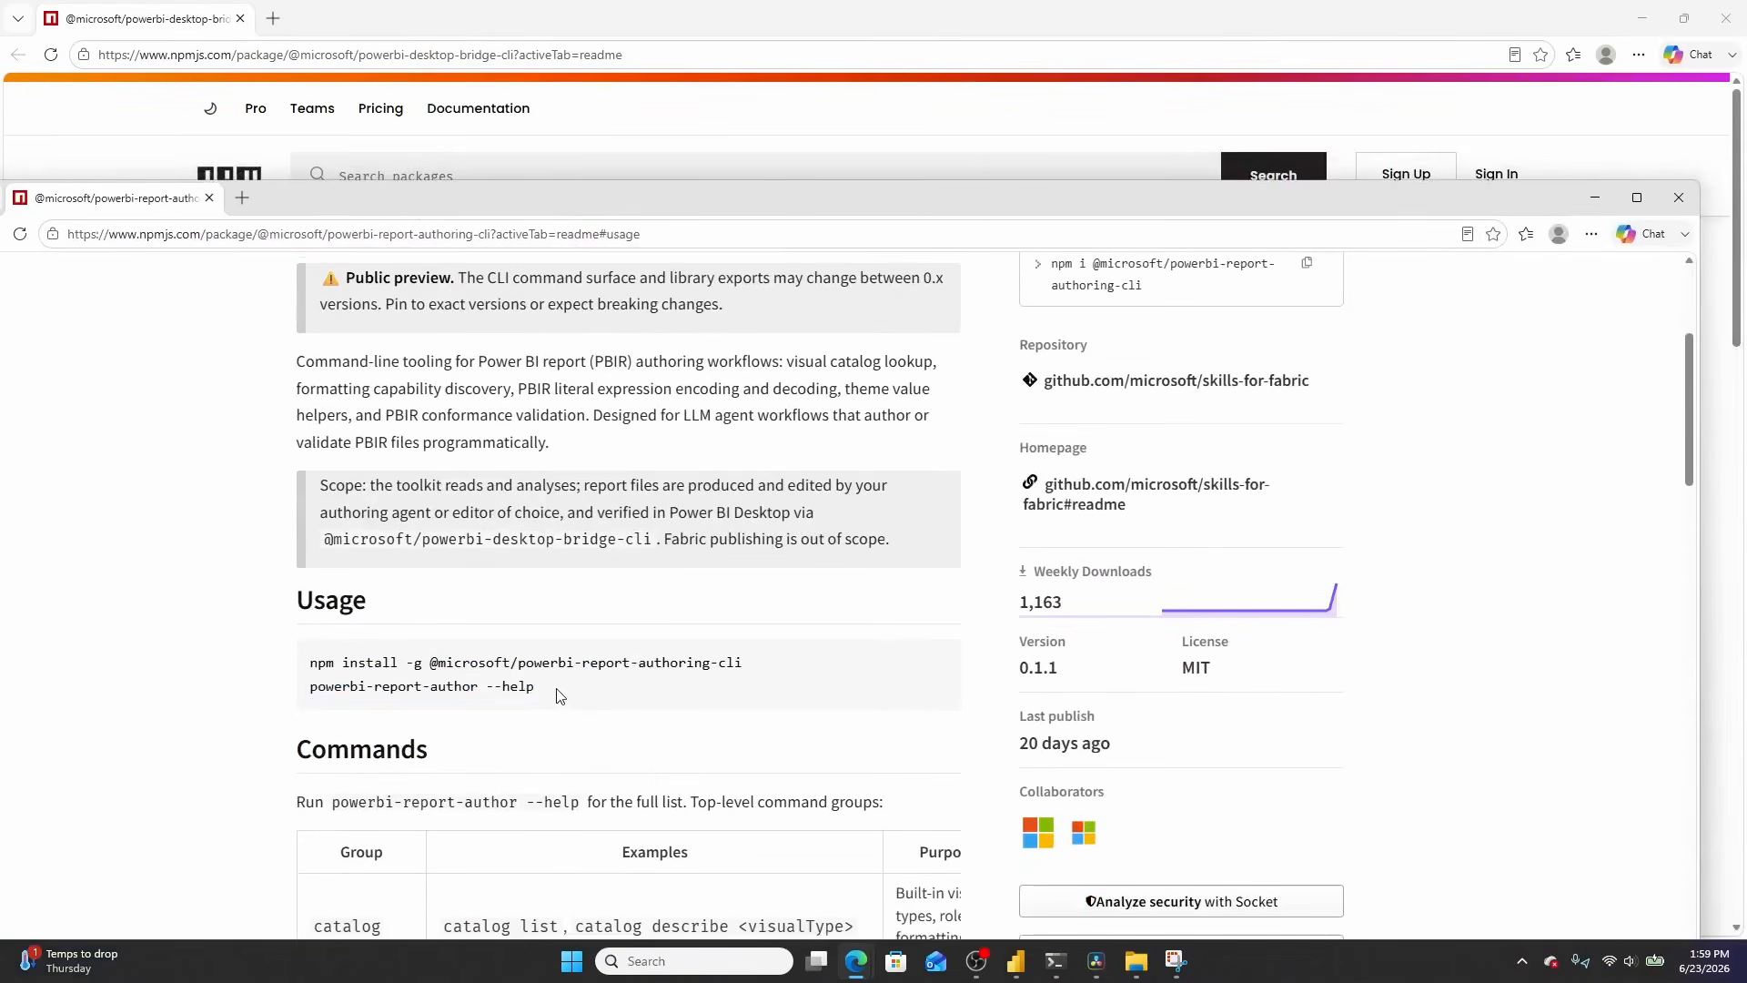
drag(546, 692, 307, 701)
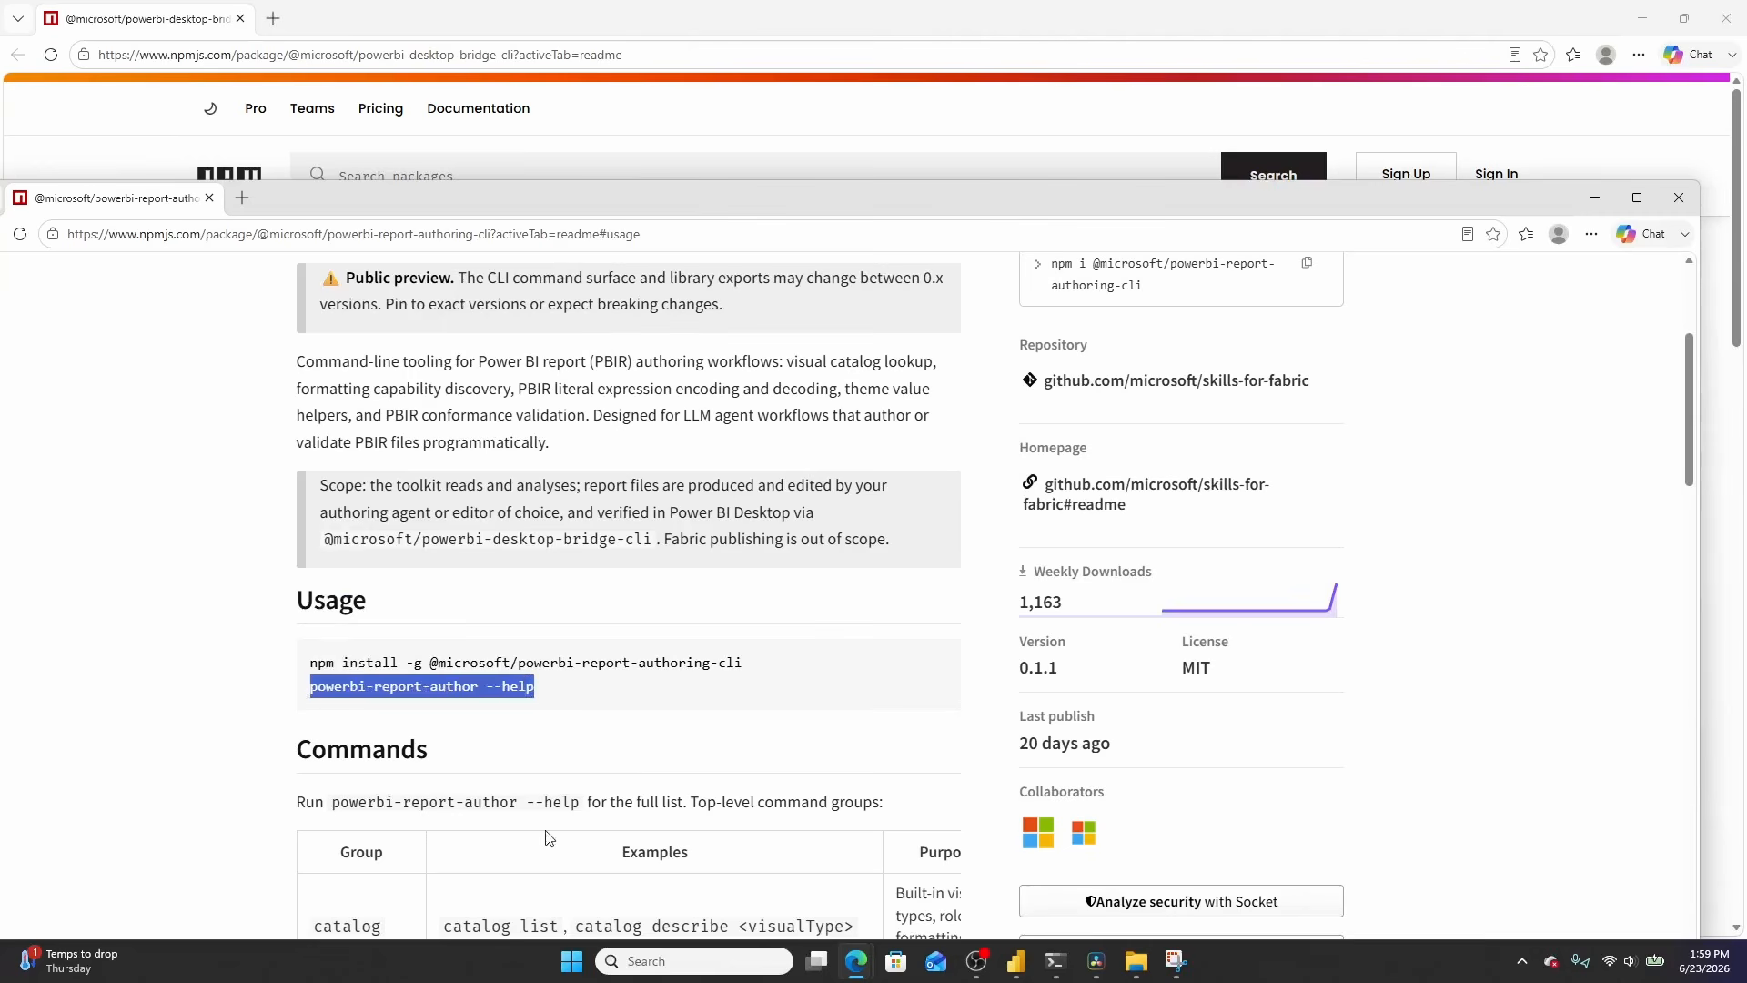
click(1056, 961)
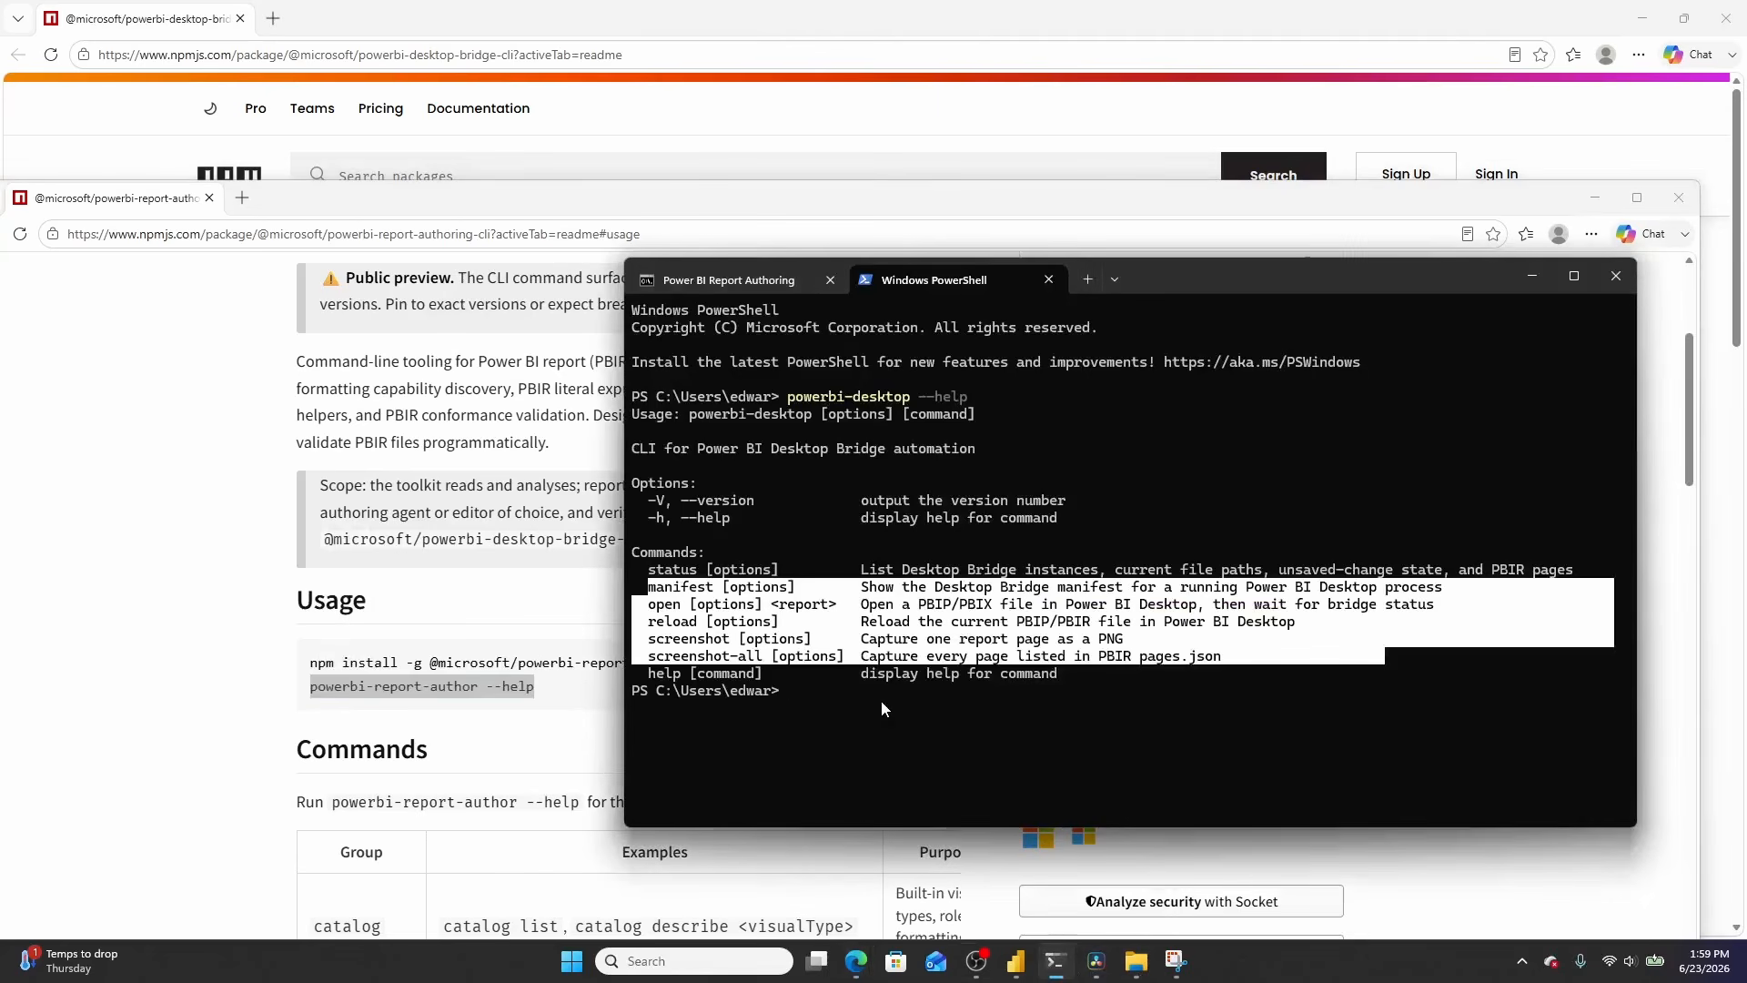
right_click(881, 701)
right_click(877, 699)
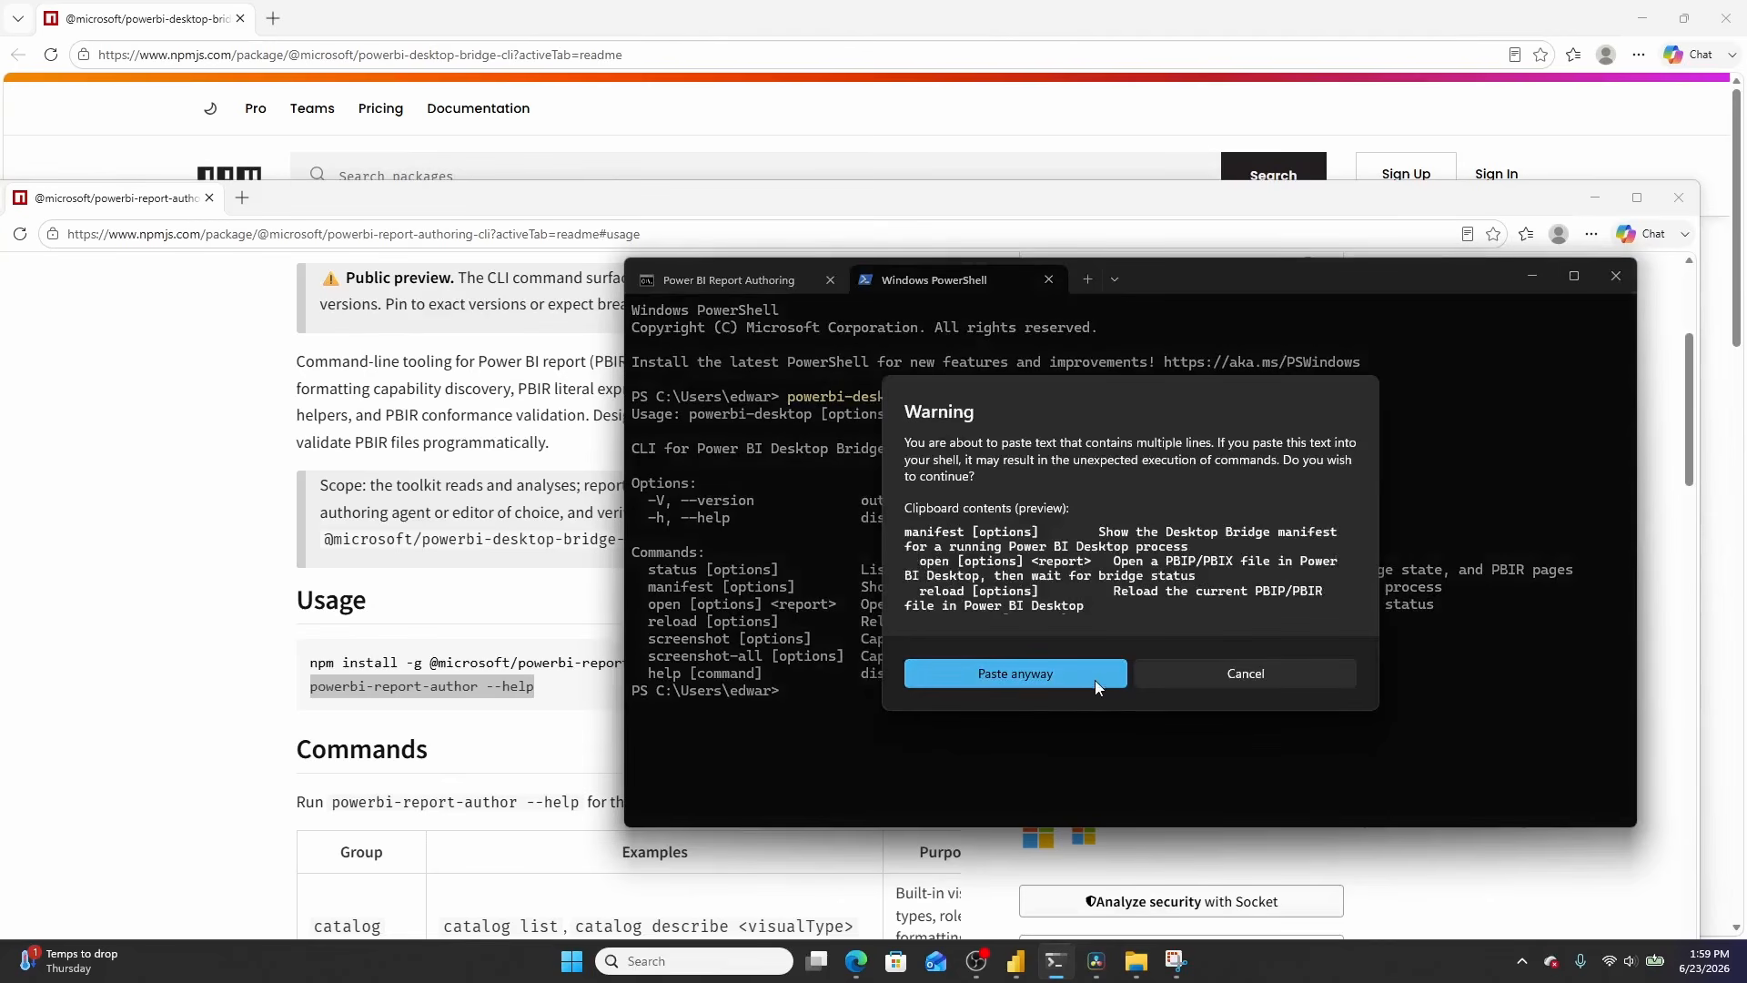
click(1038, 664)
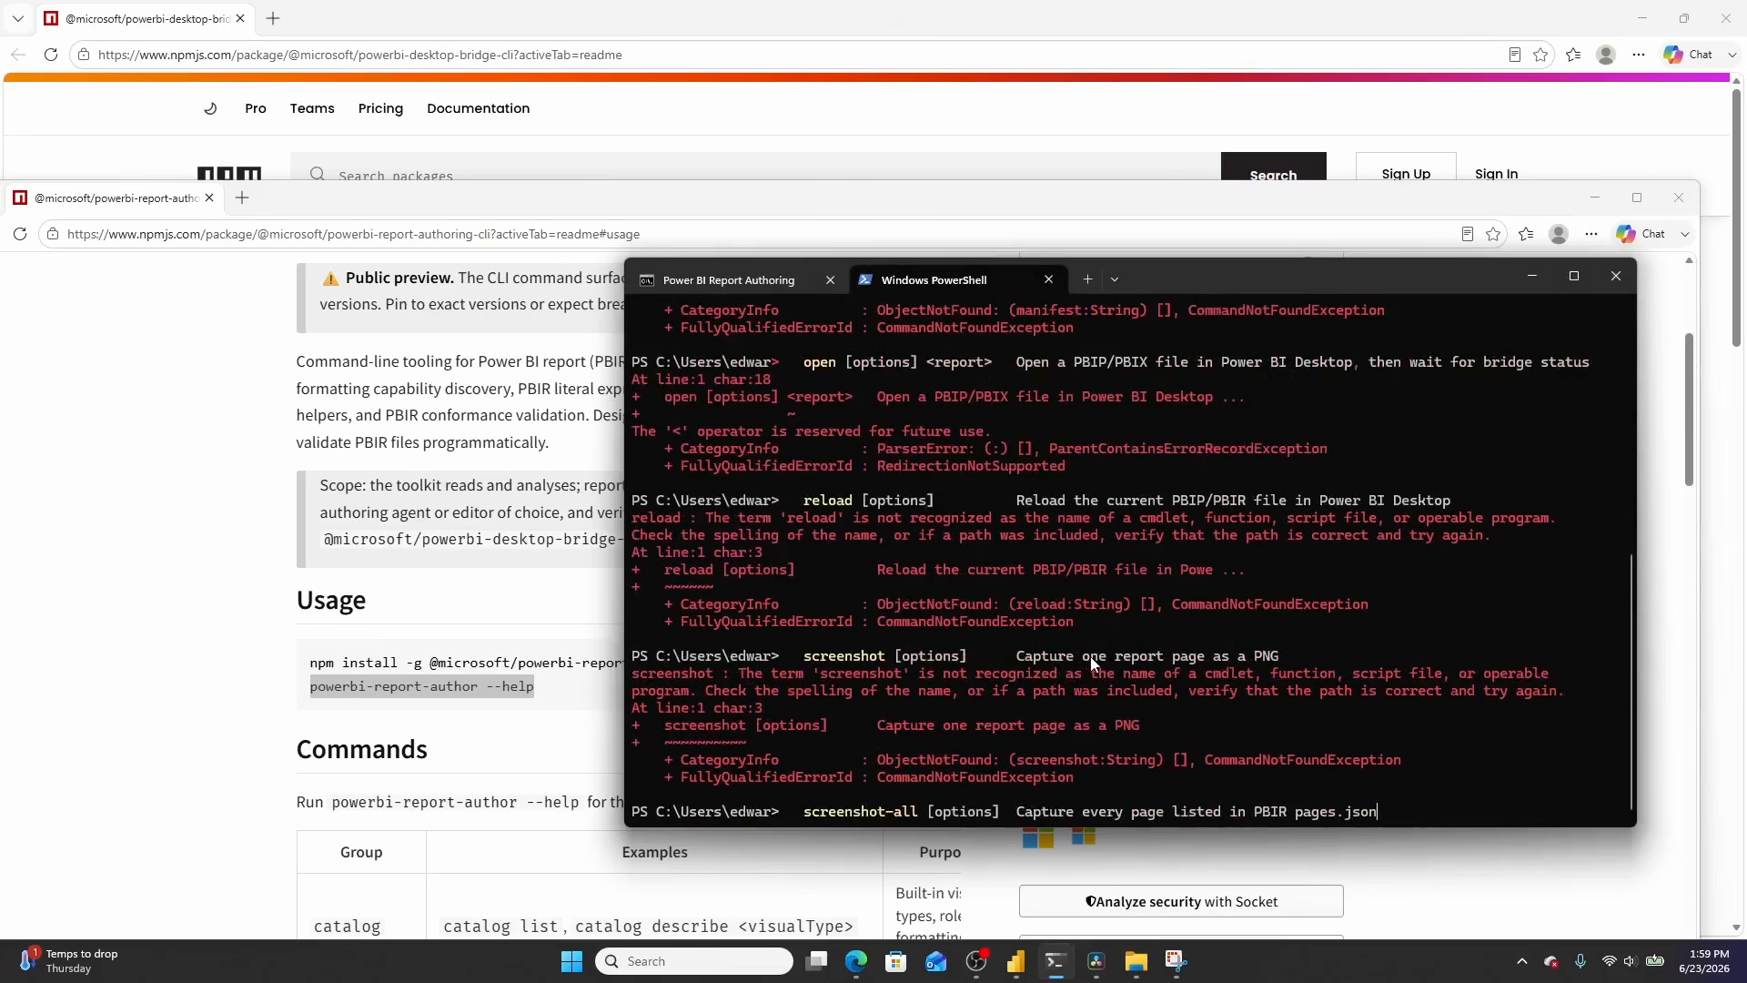
key(BackSpace)
key(BackSpace)
key(BackSpace)
key(BackSpace)
key(BackSpace)
key(BackSpace)
key(BackSpace)
key(BackSpace)
key(BackSpace)
key(BackSpace)
key(BackSpace)
key(BackSpace)
key(BackSpace)
key(BackSpace)
key(BackSpace)
key(BackSpace)
key(BackSpace)
key(BackSpace)
key(BackSpace)
key(BackSpace)
key(BackSpace)
key(BackSpace)
key(BackSpace)
key(BackSpace)
key(BackSpace)
key(BackSpace)
key(BackSpace)
key(BackSpace)
key(BackSpace)
key(BackSpace)
key(BackSpace)
key(BackSpace)
key(BackSpace)
key(BackSpace)
key(BackSpace)
key(BackSpace)
key(BackSpace)
key(BackSpace)
key(BackSpace)
key(BackSpace)
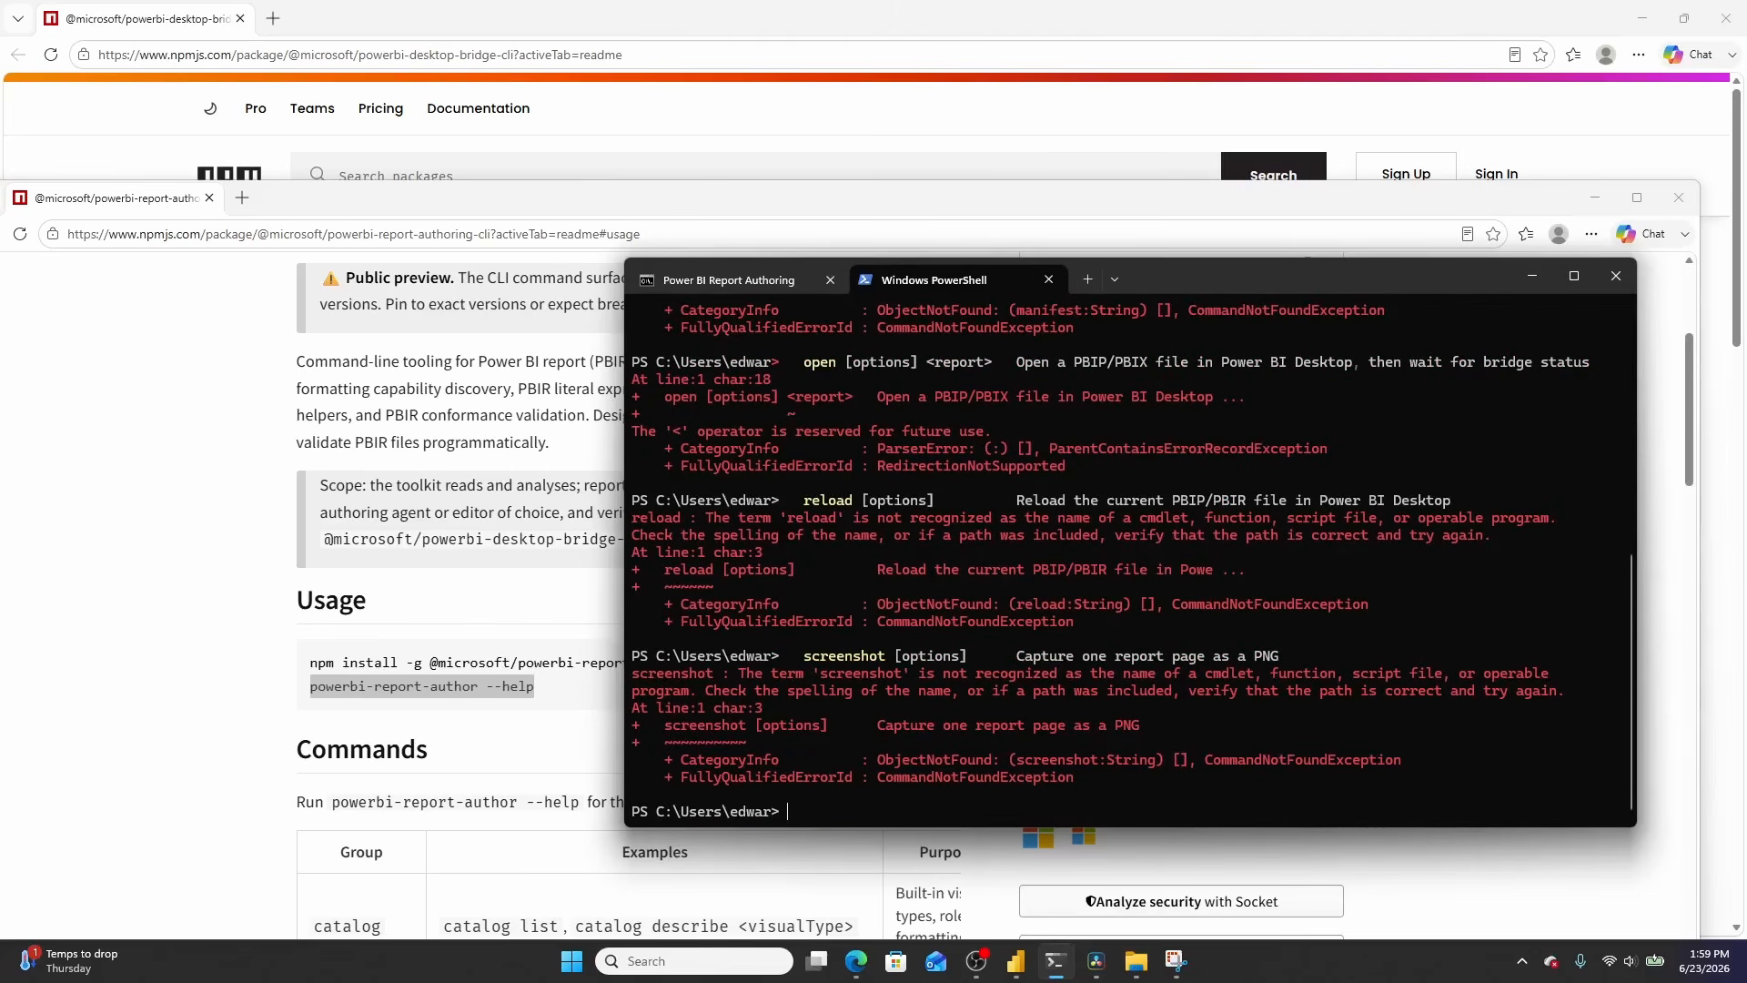
Run "powerbi-report-author --help" and highlight the listed toolkit commands from catalog through doctor
text(powerbi)
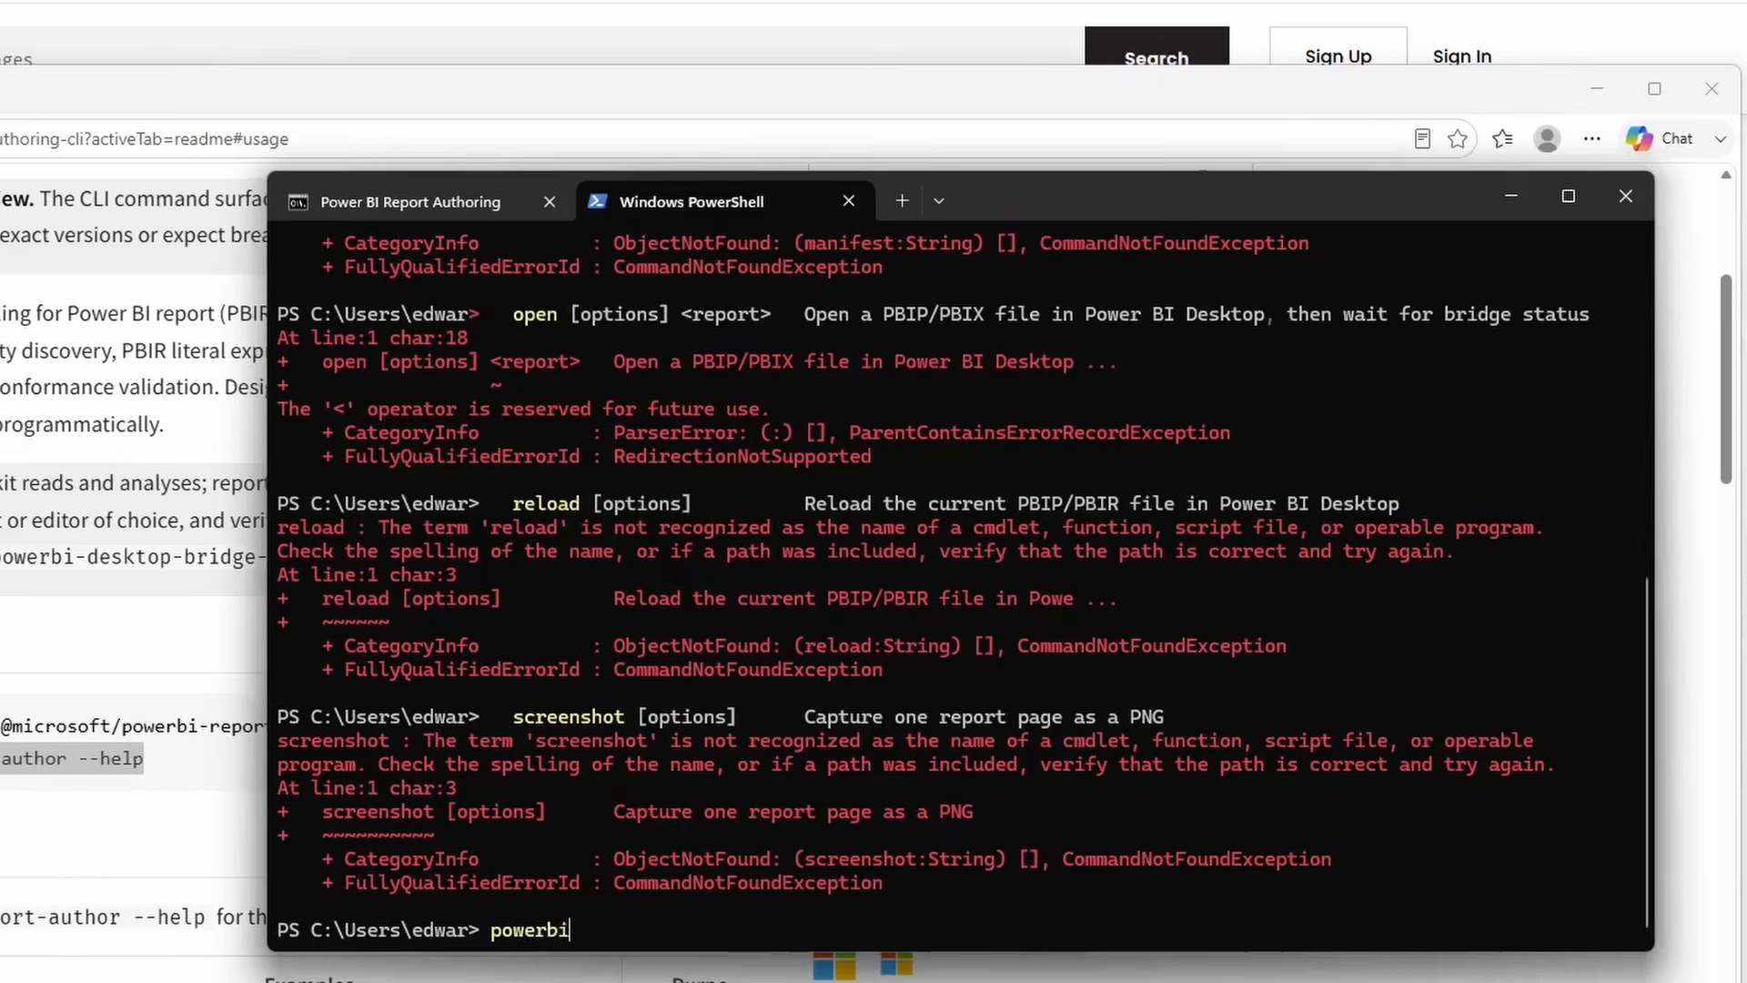
text(-report-author --)
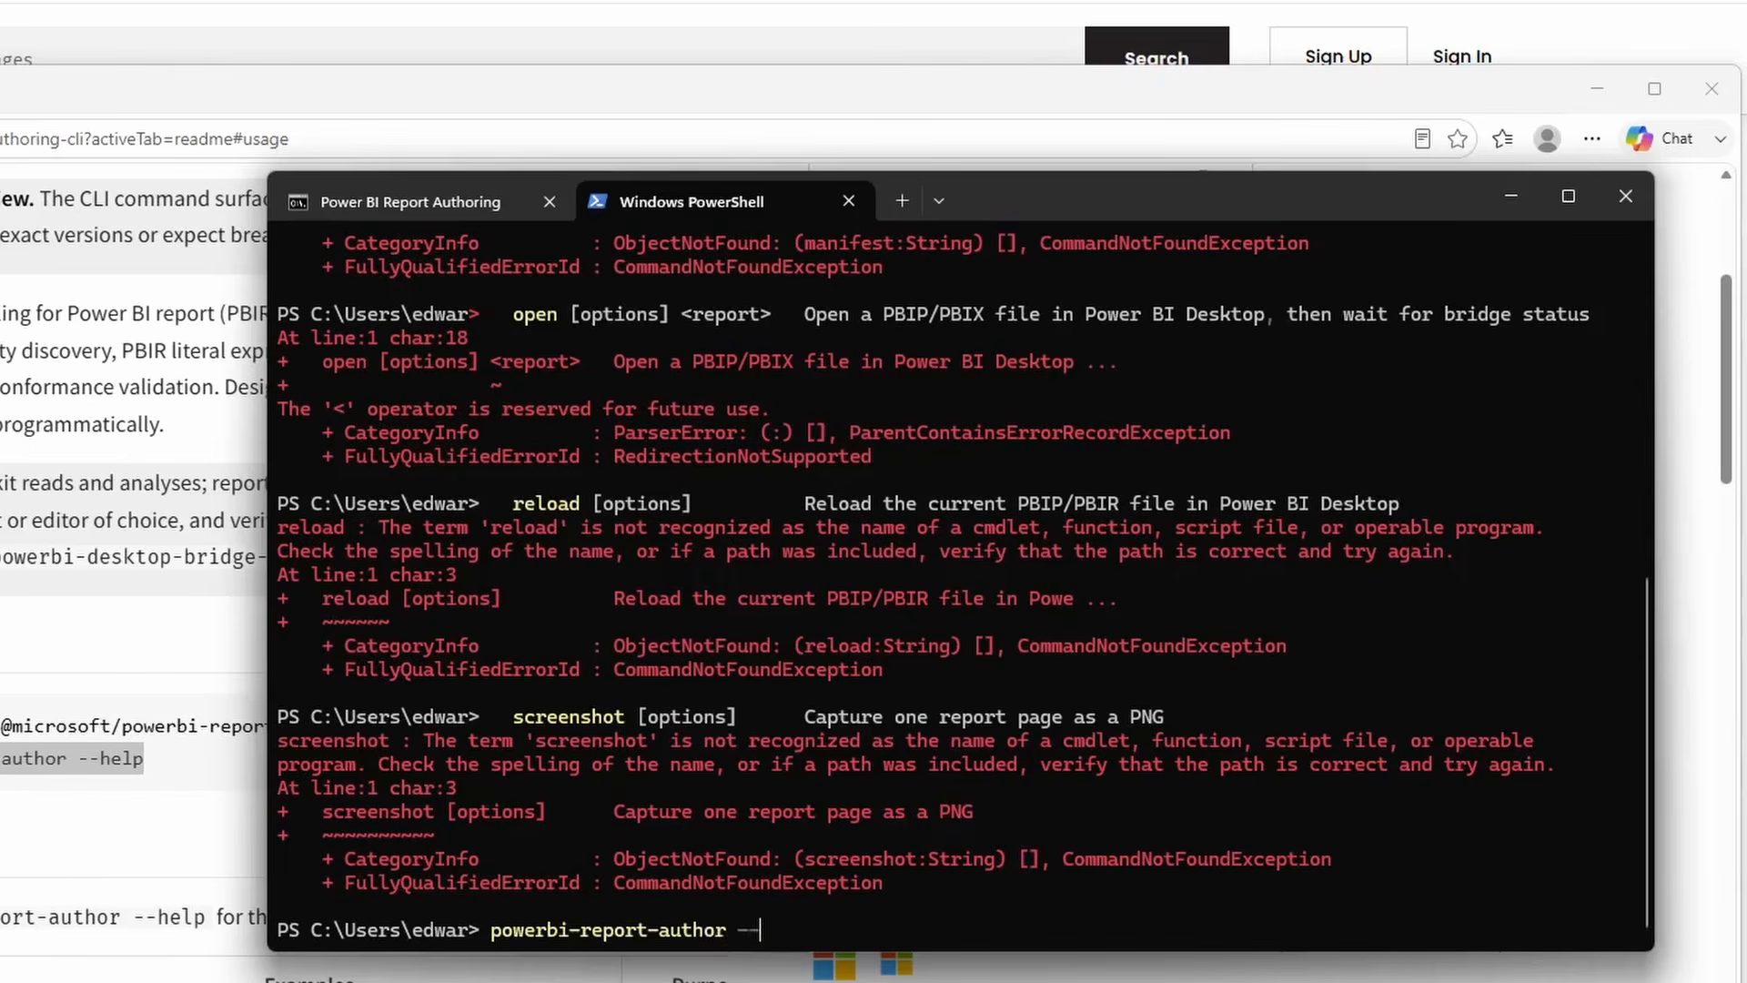
text(help)
key(Return)
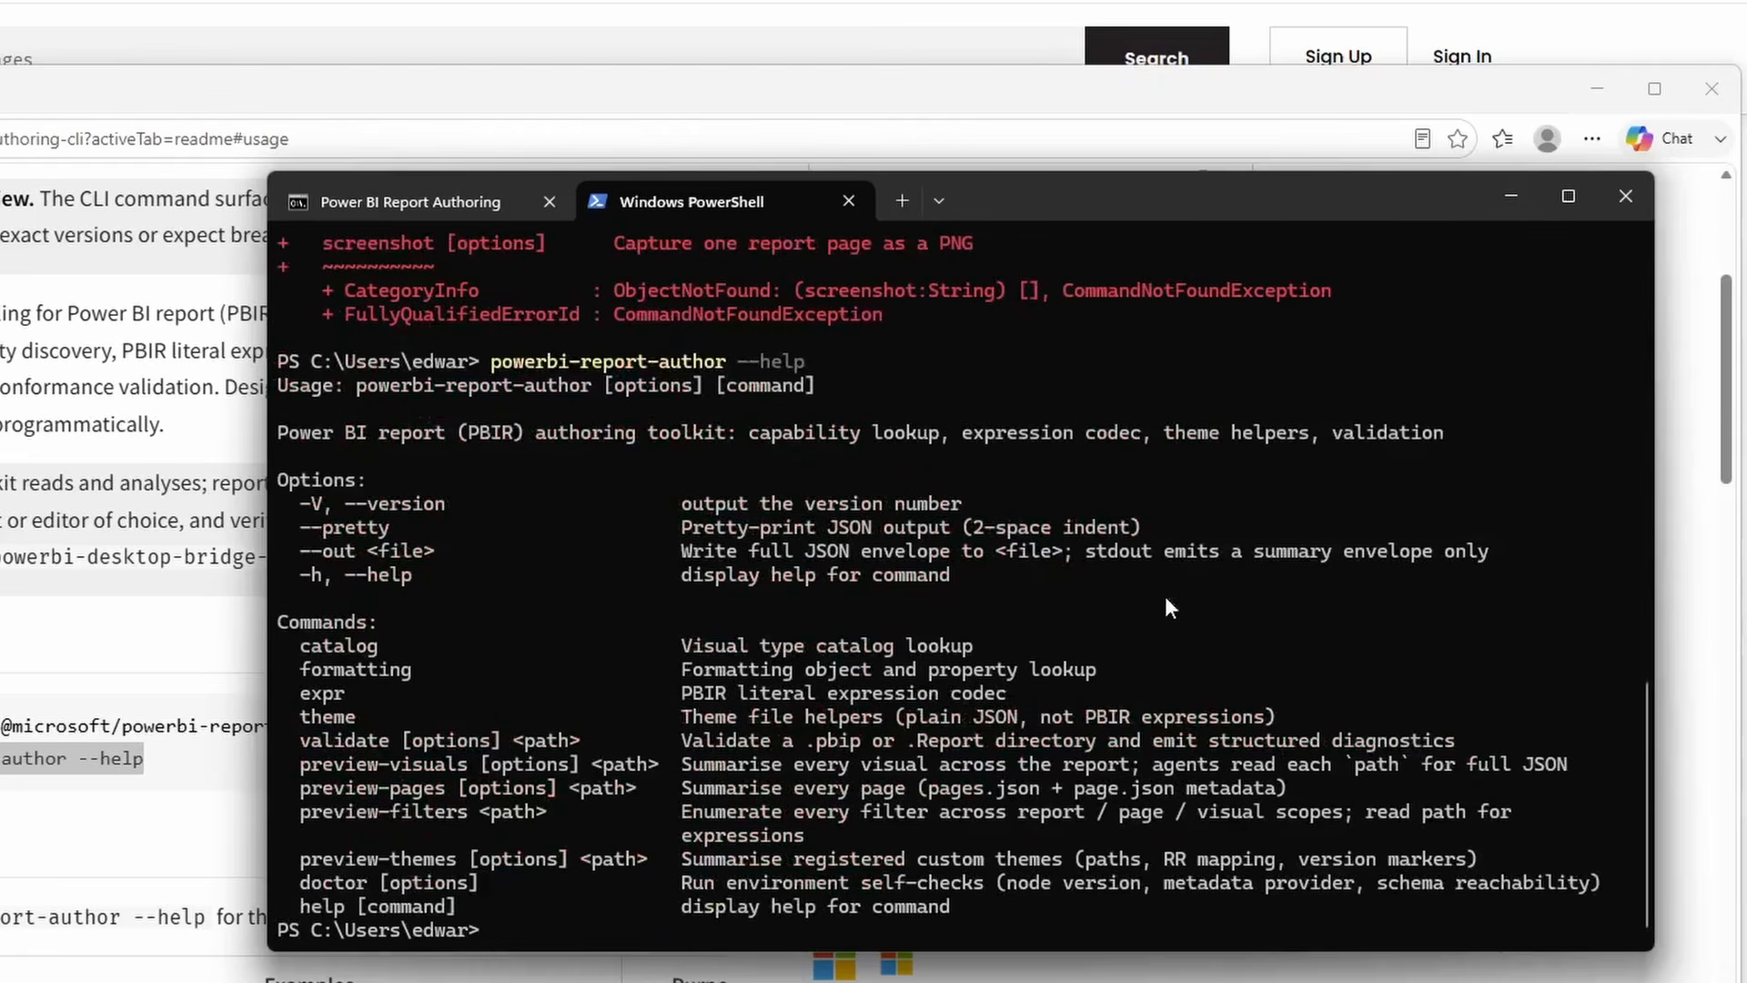
drag(293, 645, 1311, 860)
mouse_move(1310, 874)
mouse_down()
mouse_move(1312, 900)
mouse_move(1357, 893)
mouse_move(1341, 889)
mouse_up()
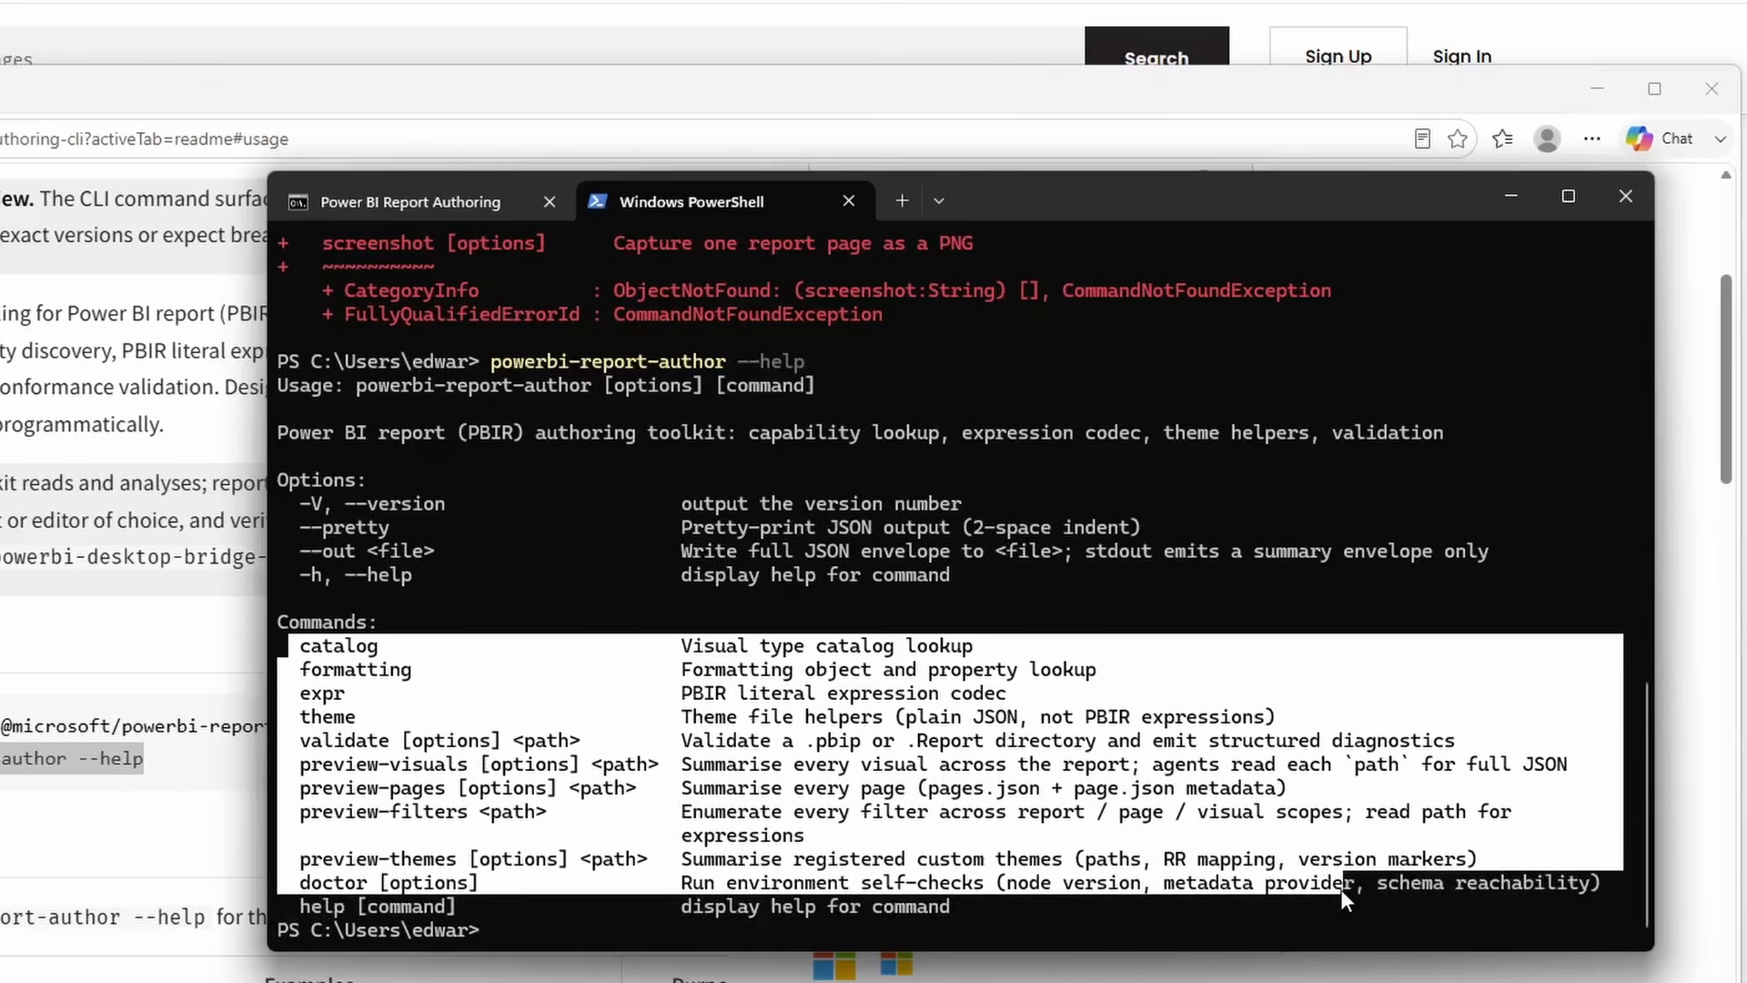